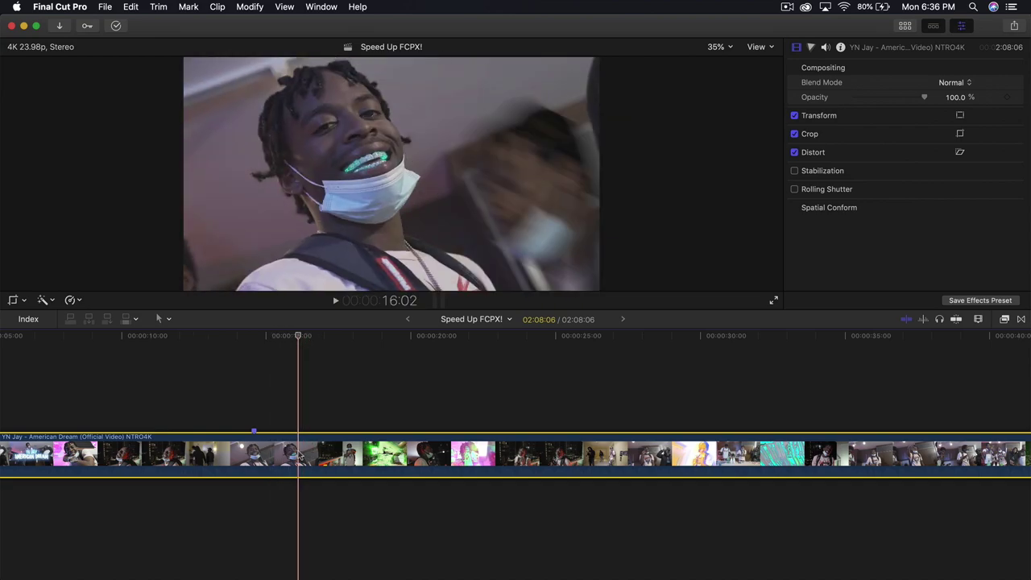
# Cut the clip at both markers to isolate the short section between them.
pyautogui.press('super+equal')
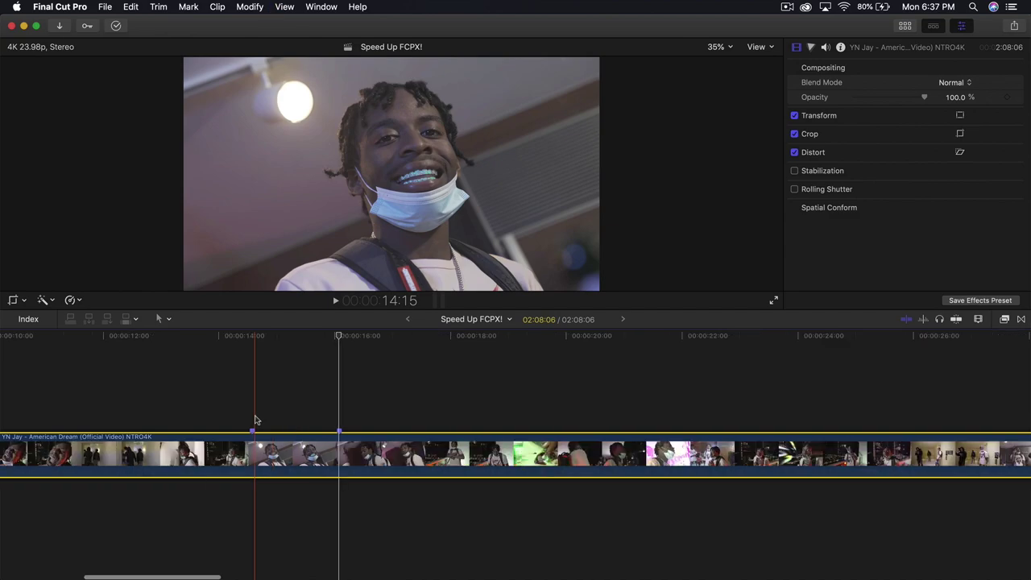
pyautogui.press('b')
pyautogui.click(254, 420)
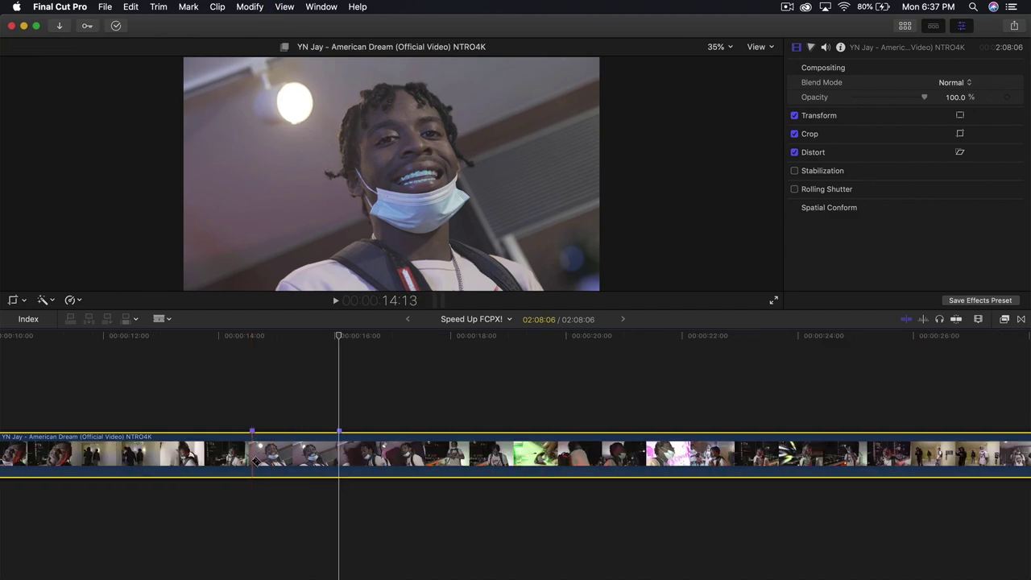
pyautogui.click(340, 451)
pyautogui.press('a')
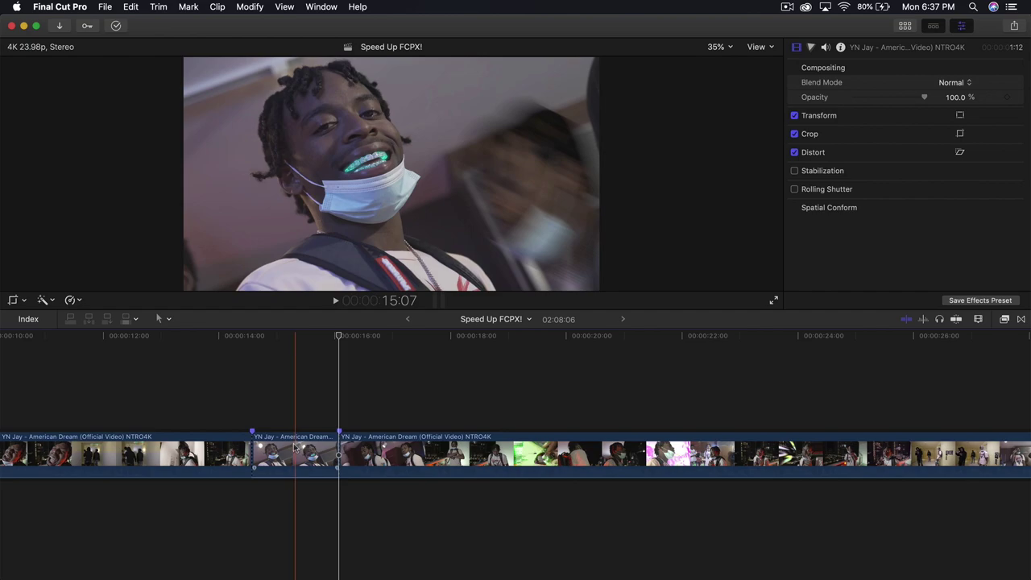
# Disable and re-enable the isolated section, and park the playhead at its first frame, 14:14.
pyautogui.press('v')
pyautogui.press('v')
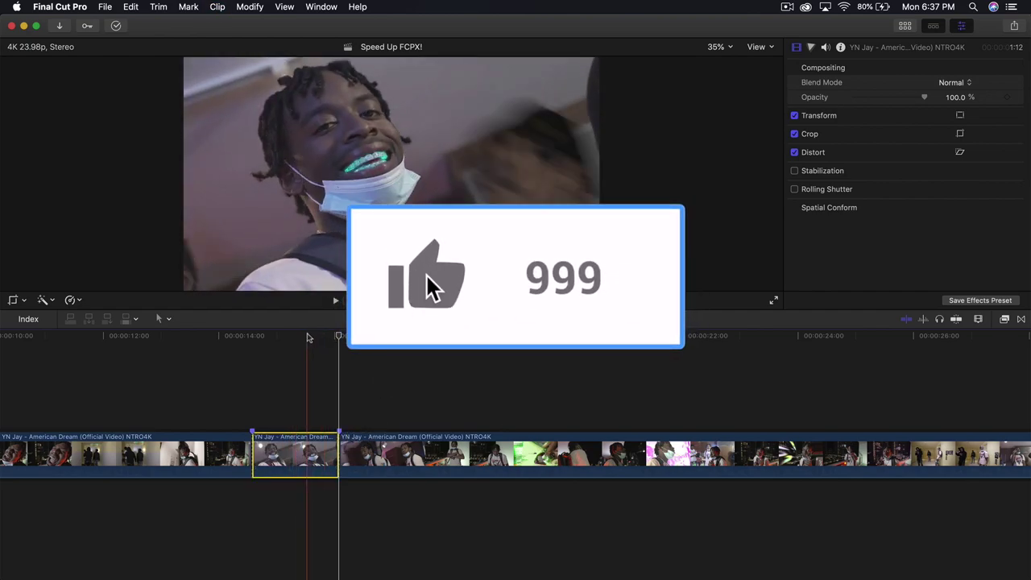
pyautogui.click(249, 337)
pyautogui.moveTo(249, 336); pyautogui.dragTo(255, 336)
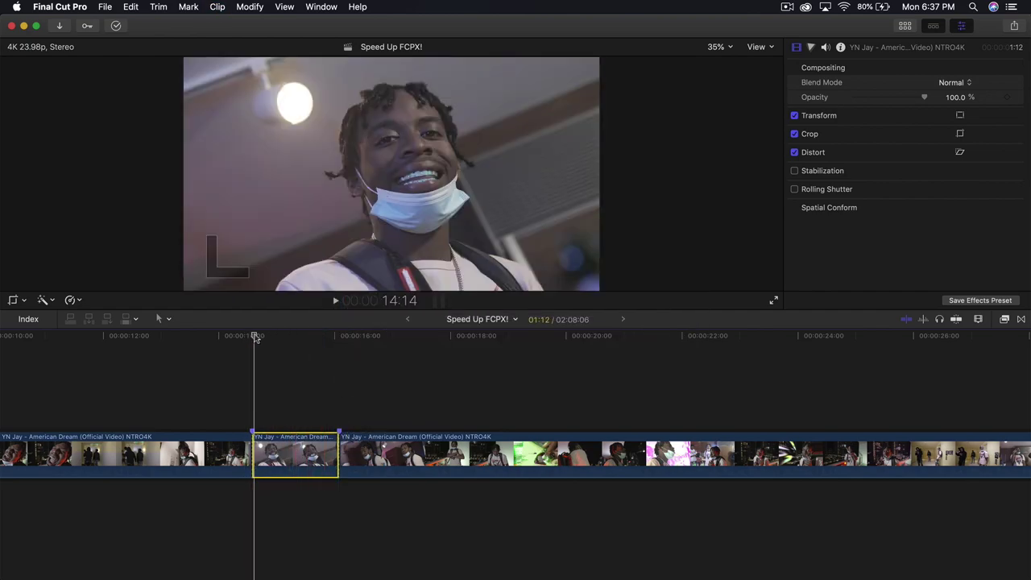
# Duplicate the isolated section directly above itself and apply the Draw Mask effect to the upper copy.
pyautogui.click(1003, 321)
pyautogui.scroll(-2, 786, 478)
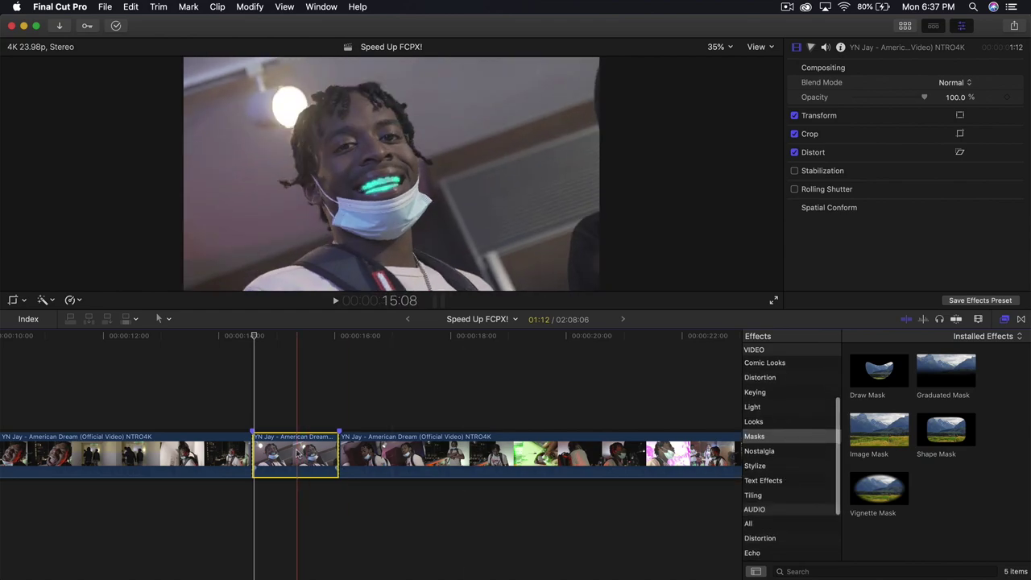
pyautogui.hscroll(1, 268, 448)
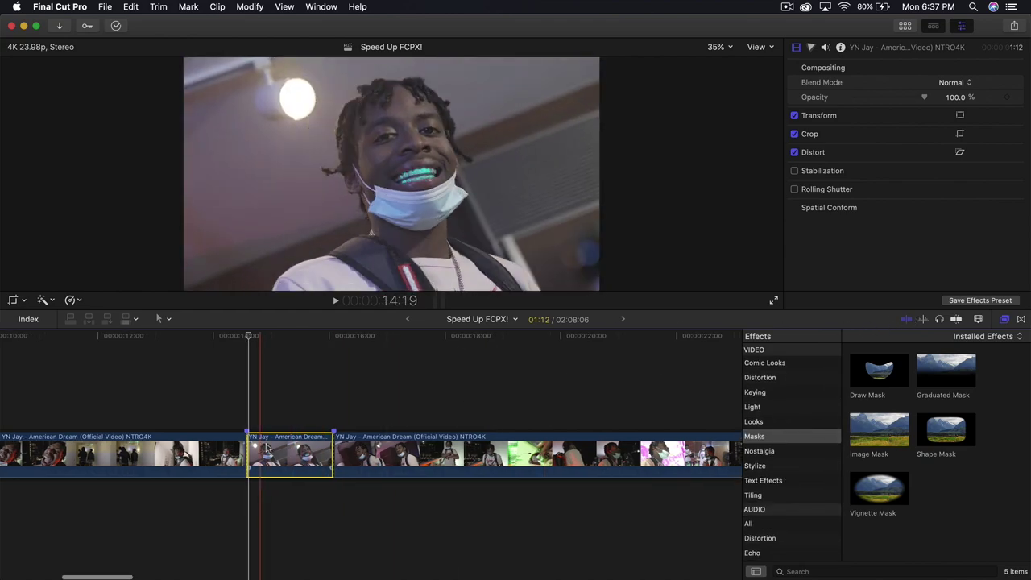
pyautogui.moveTo(267, 448); pyautogui.dragTo(274, 405)
pyautogui.moveTo(883, 385)
pyautogui.mouseDown()
pyautogui.moveTo(337, 372)
pyautogui.moveTo(303, 401)
pyautogui.mouseUp()
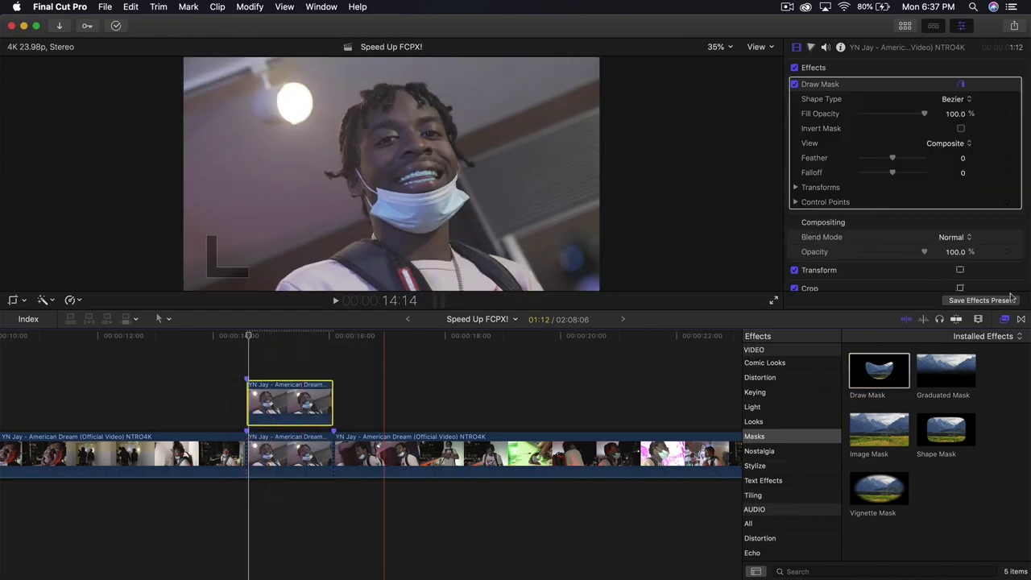
pyautogui.click(1005, 320)
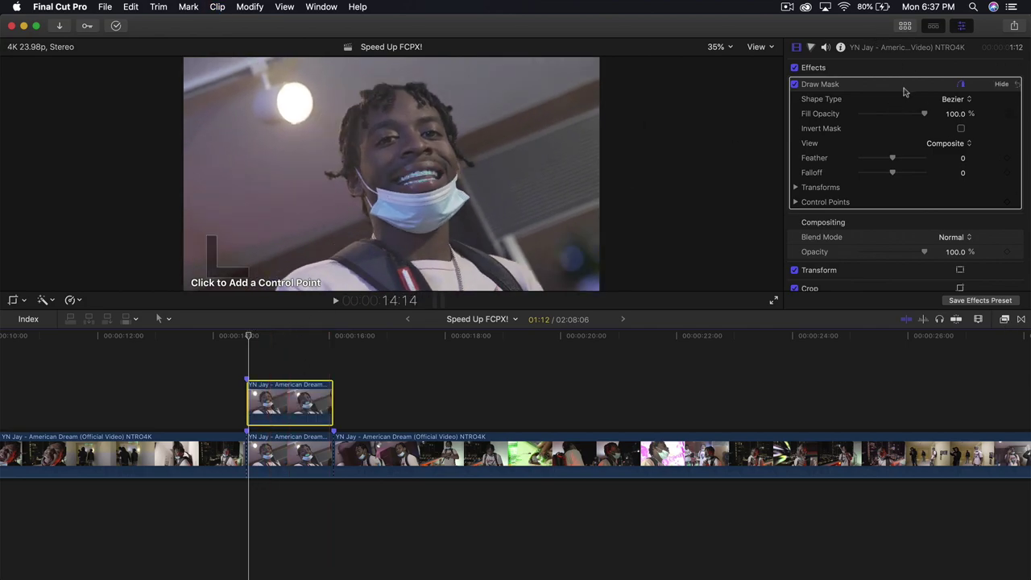
# Draw a Bezier mask around the man's left-hand eye in the picture on the upper copy.
pyautogui.click(720, 47)
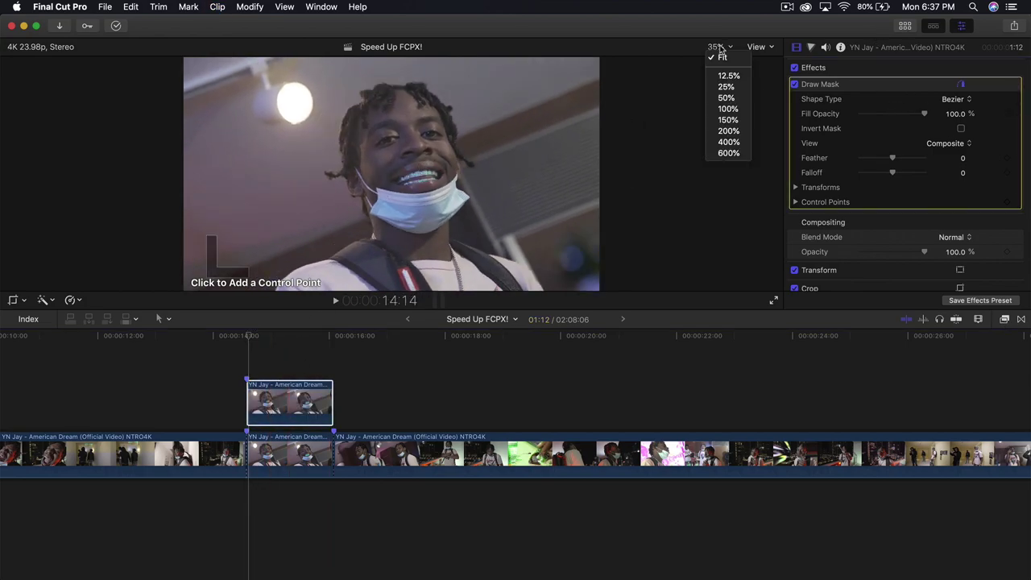
pyautogui.click(725, 132)
pyautogui.scroll(5, 449, 201)
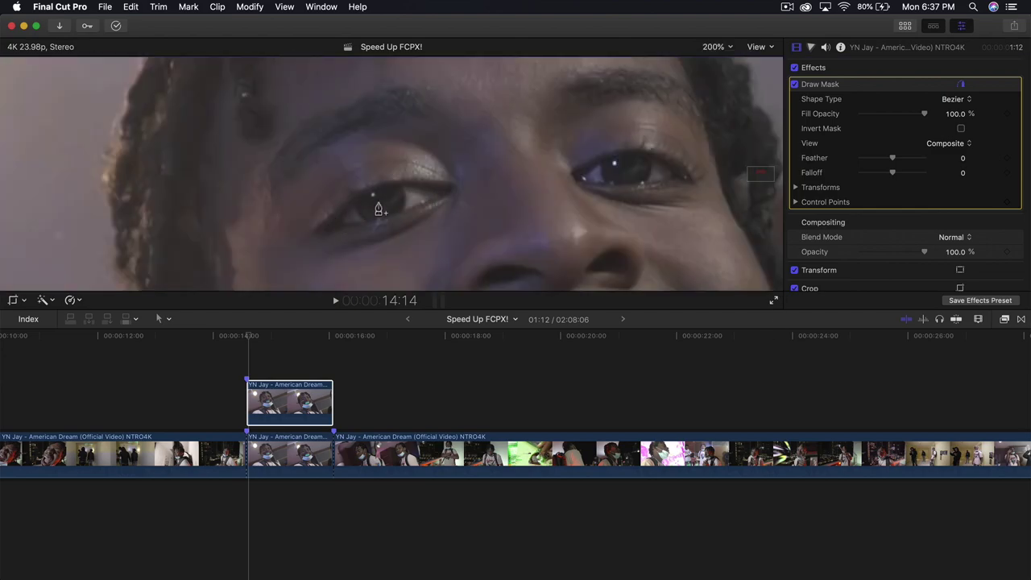
pyautogui.click(440, 194)
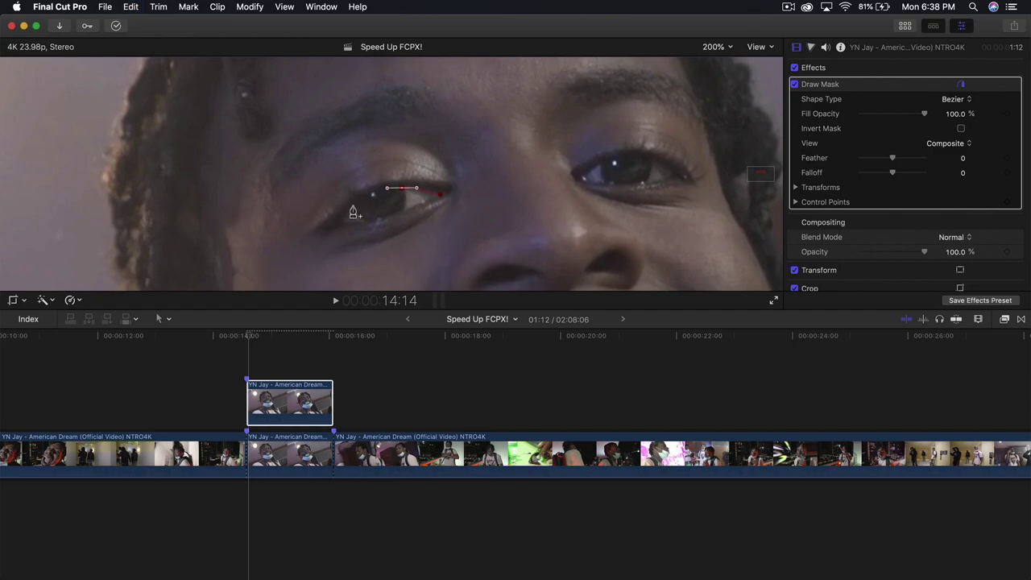
pyautogui.press('super+z')
pyautogui.moveTo(406, 194); pyautogui.dragTo(402, 193)
# Check the eye mask in isolation by temporarily disabling the lower section, and restore both layers.
pyautogui.click(296, 455)
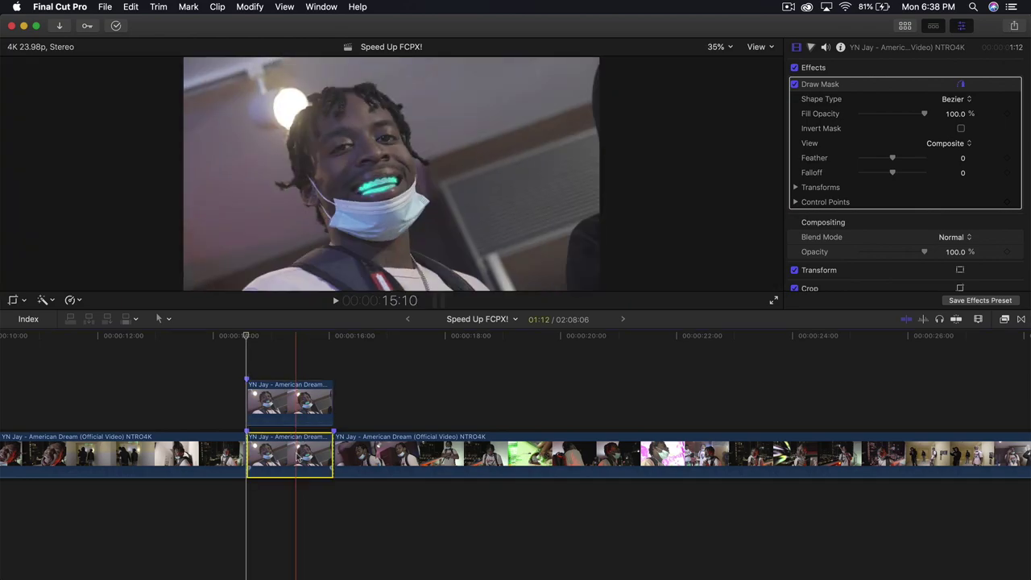
pyautogui.press('v')
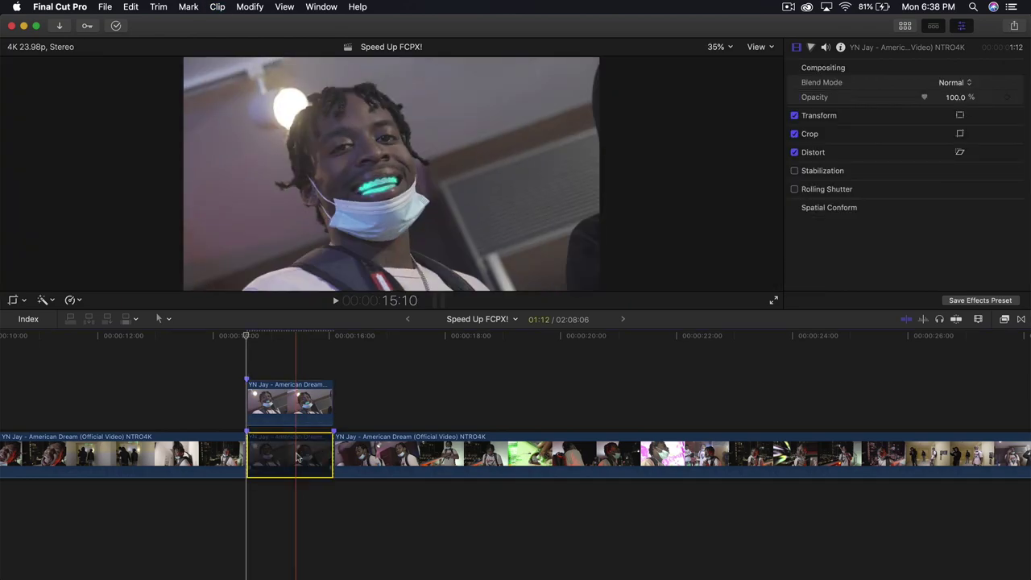
pyautogui.click(285, 398)
pyautogui.press('v')
pyautogui.press('v')
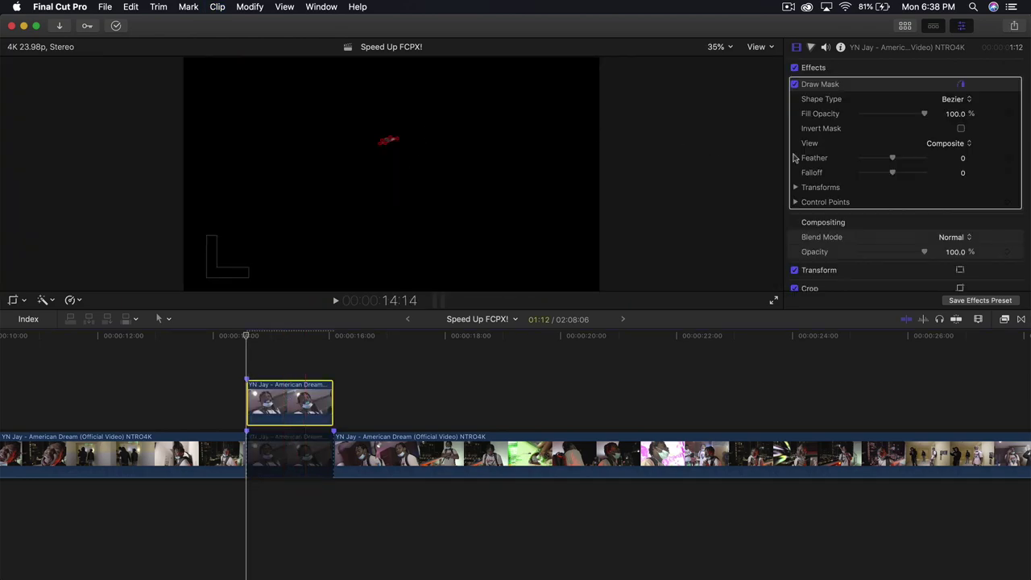
pyautogui.click(289, 455)
pyautogui.press('v')
pyautogui.click(288, 405)
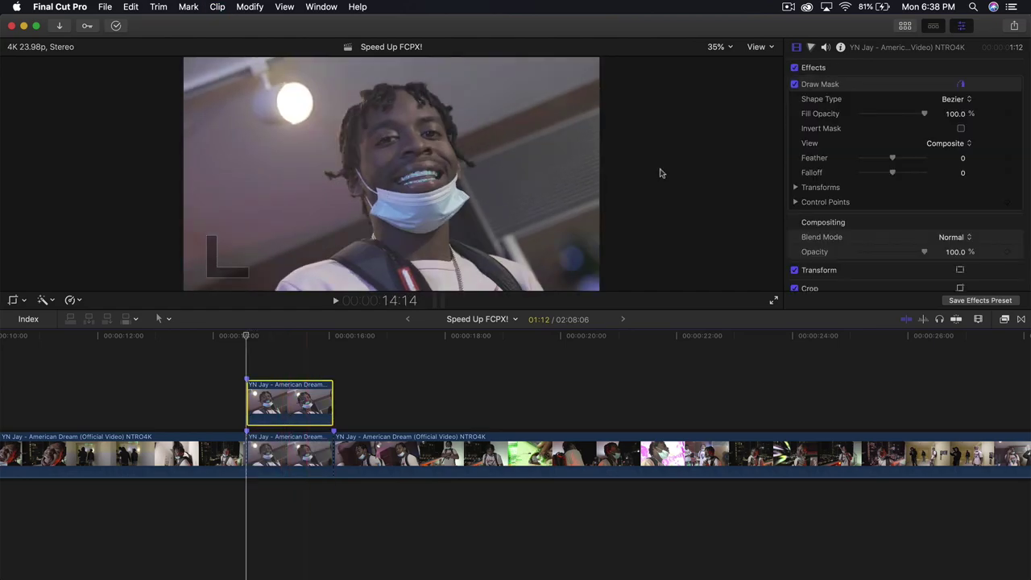
# Insert the green spiral-ray background between the two clip layers and invert the mask on the upper copy.
pyautogui.click(908, 26)
pyautogui.moveTo(142, 179); pyautogui.dragTo(253, 438)
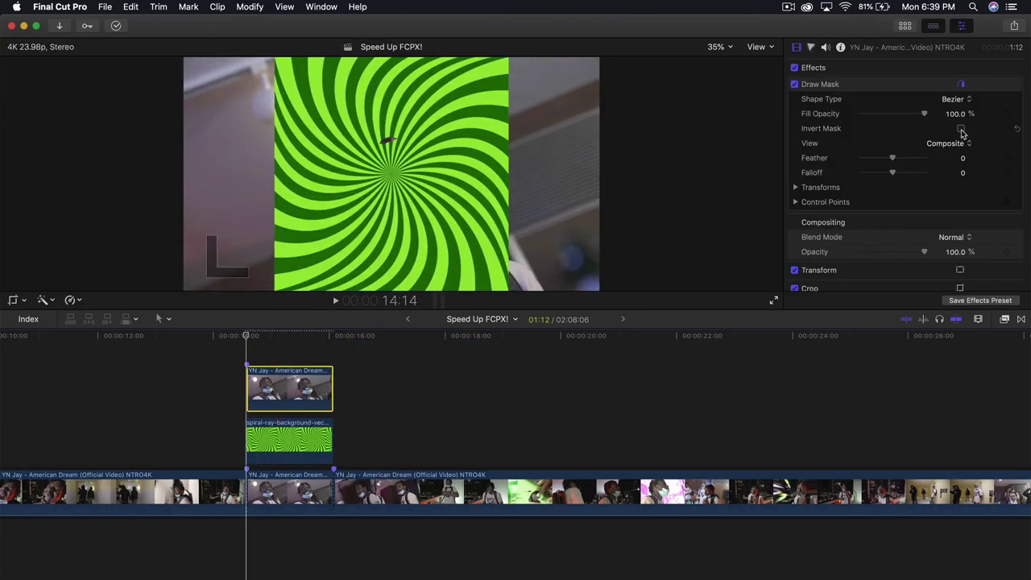
pyautogui.click(961, 130)
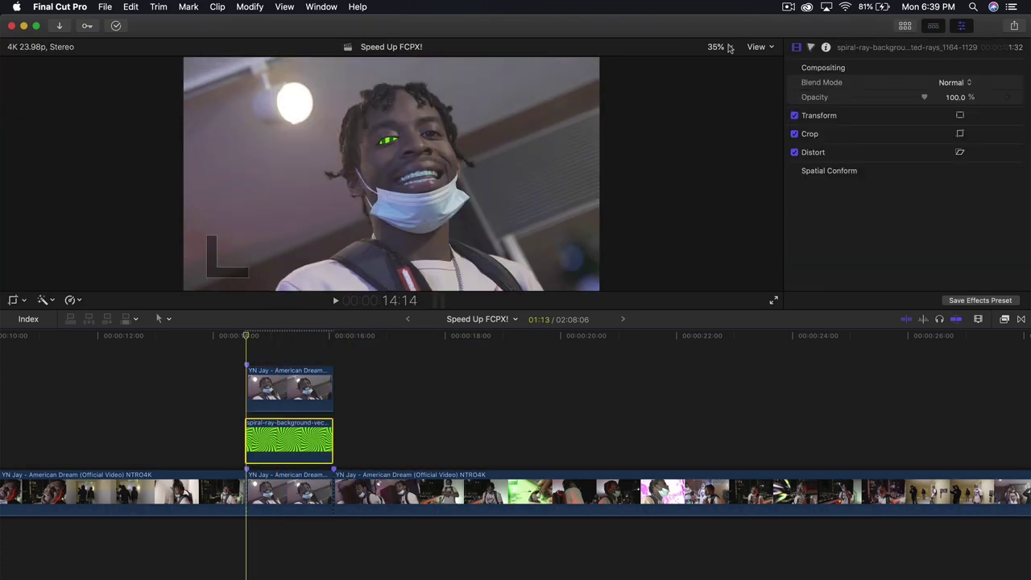
# Scale the spiral image to 31% and center it behind the masked eye.
pyautogui.click(730, 49)
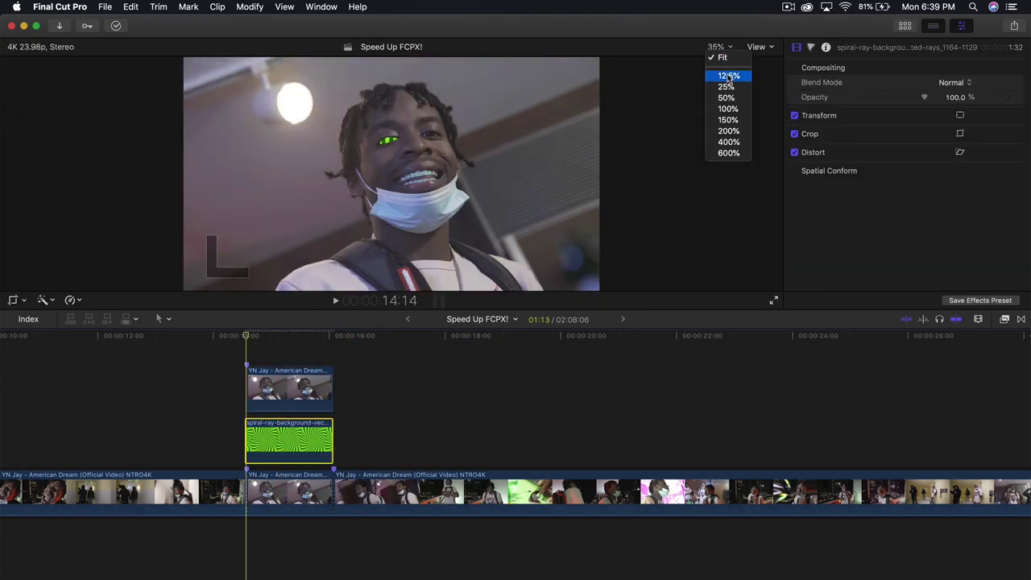
pyautogui.click(727, 119)
pyautogui.moveTo(759, 171); pyautogui.dragTo(760, 168)
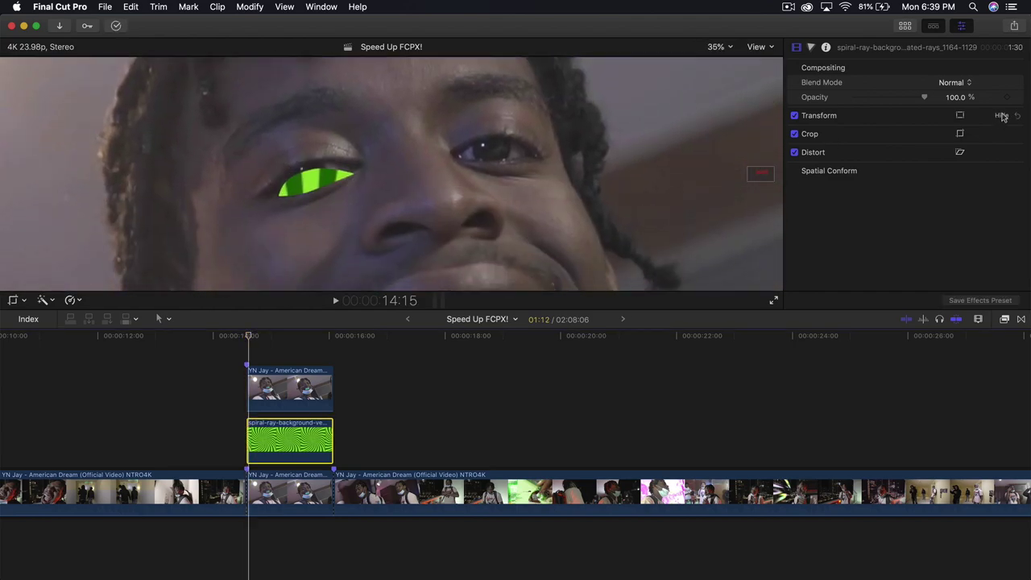
pyautogui.click(1002, 116)
pyautogui.moveTo(959, 165); pyautogui.dragTo(911, 165)
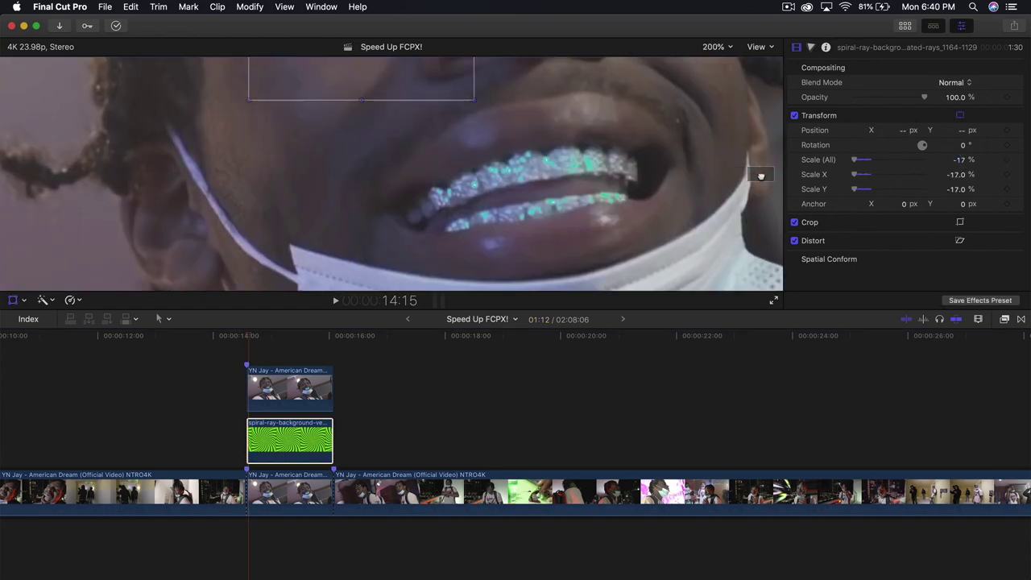
pyautogui.moveTo(760, 174); pyautogui.dragTo(760, 171)
pyautogui.moveTo(347, 200); pyautogui.dragTo(345, 194)
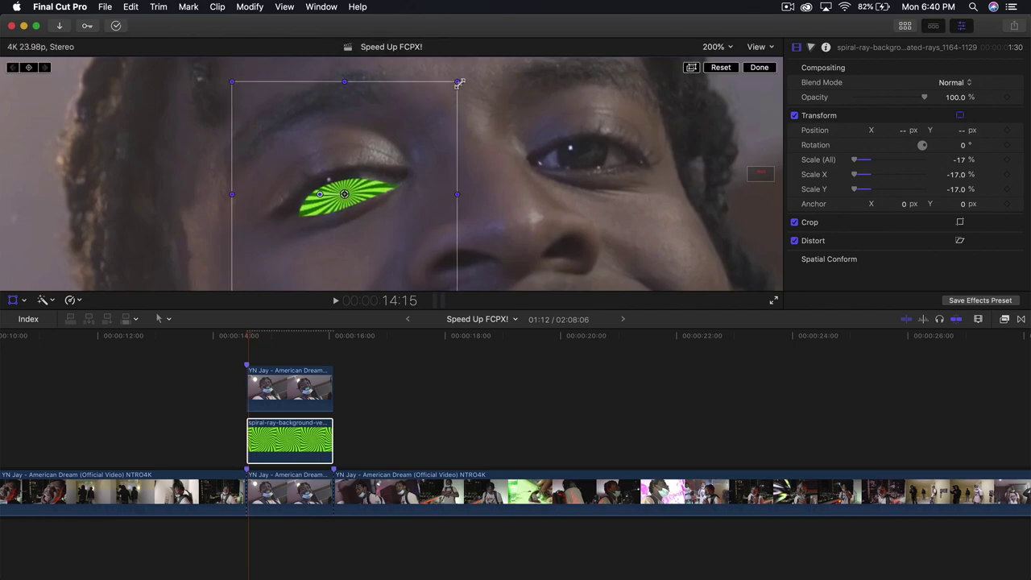
pyautogui.moveTo(856, 160)
pyautogui.mouseDown()
pyautogui.moveTo(872, 160)
pyautogui.moveTo(861, 160)
pyautogui.mouseUp()
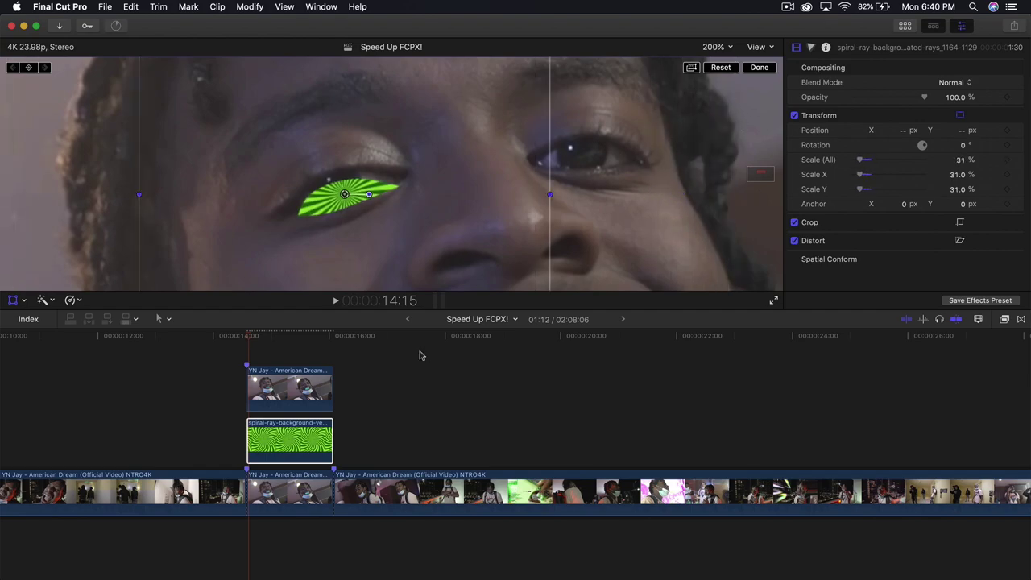
# Set the Draw Mask feather on the upper clip to 6.0 and refine the mask's lower edge.
pyautogui.click(281, 386)
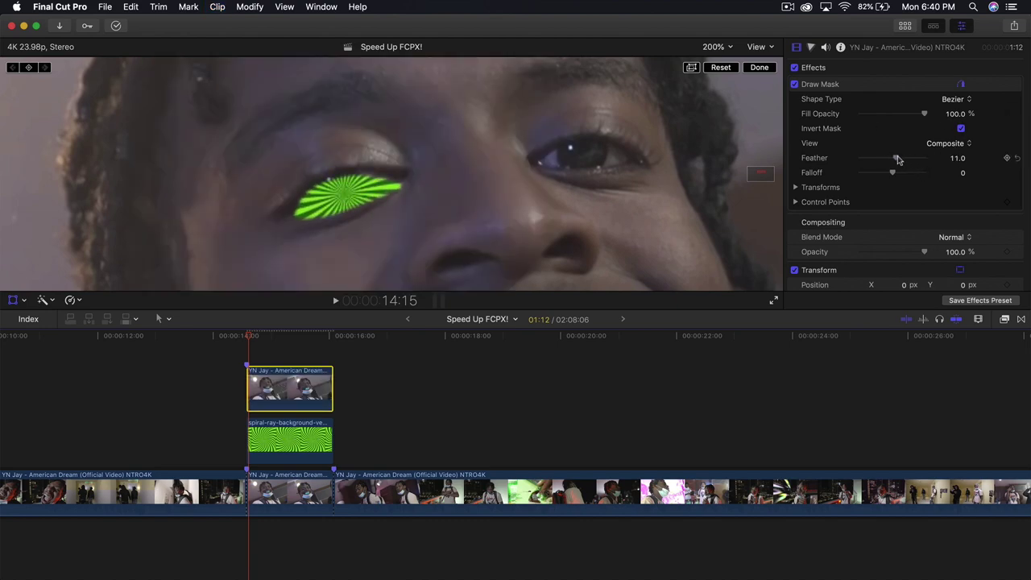
pyautogui.moveTo(898, 159); pyautogui.dragTo(894, 160)
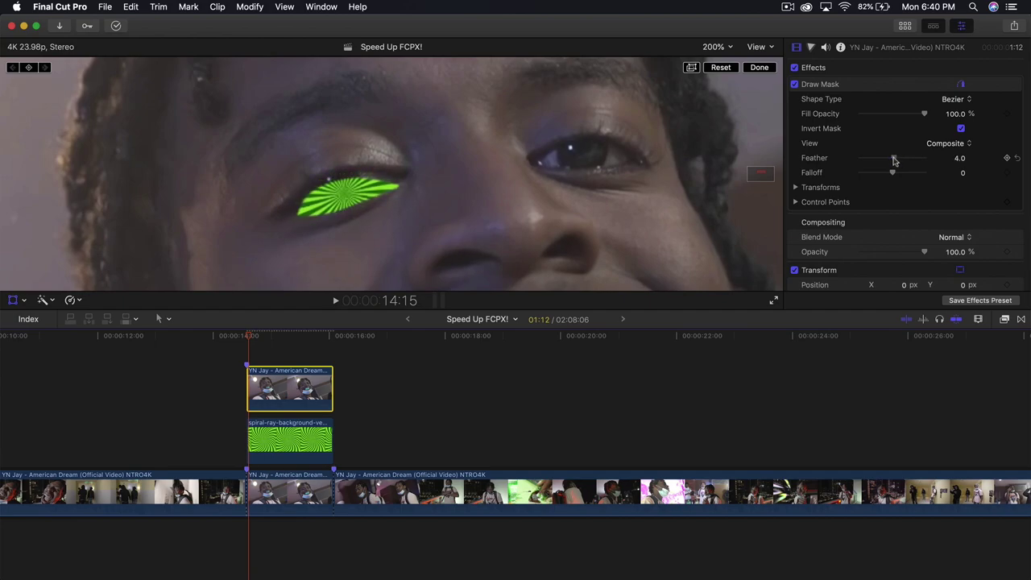
pyautogui.click(830, 85)
pyautogui.moveTo(331, 197); pyautogui.dragTo(329, 194)
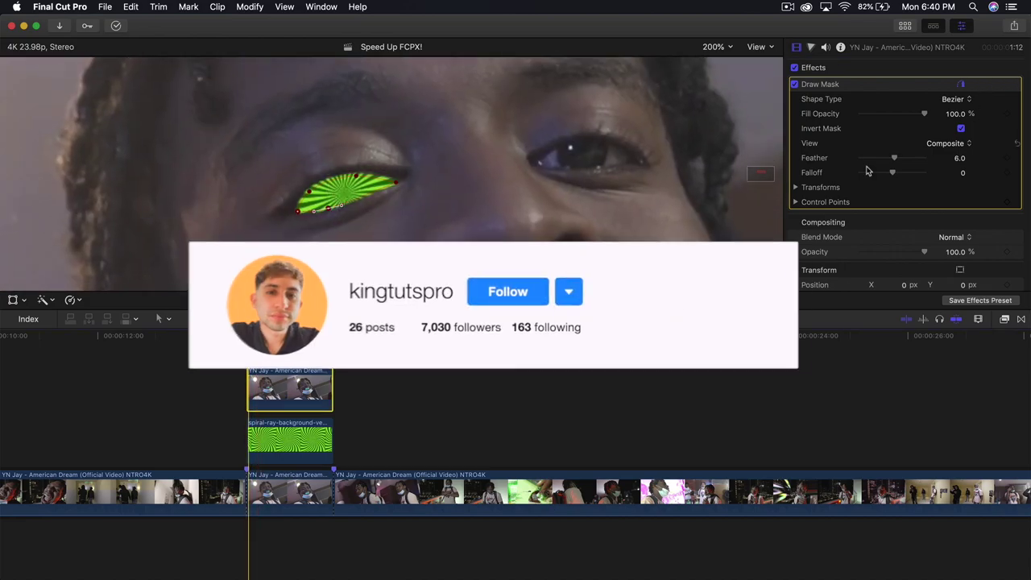
# Add keyframes for the mask's Control Points and transform Position at 14:15.
pyautogui.click(714, 47)
pyautogui.click(717, 68)
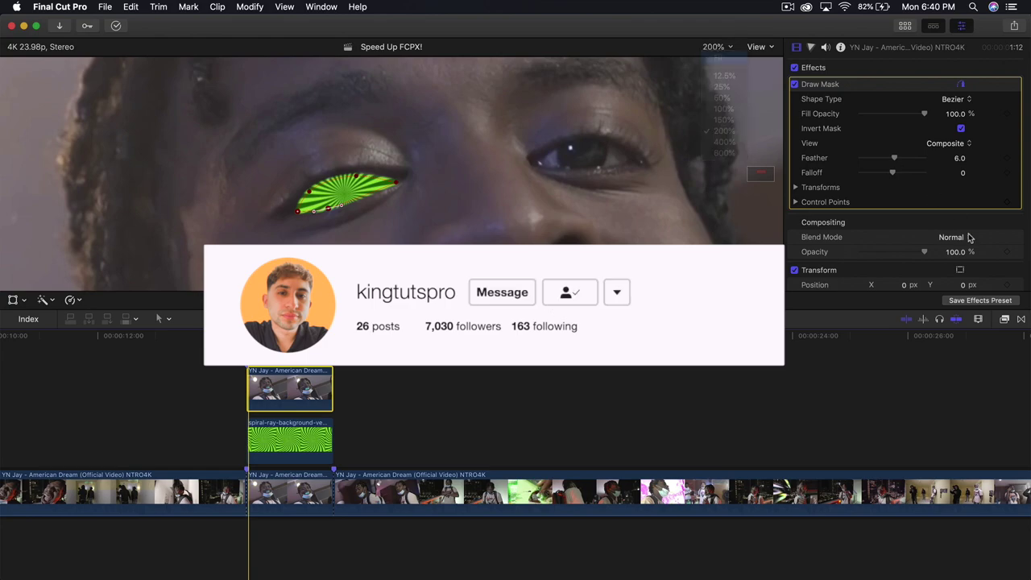
pyautogui.scroll(-2, 797, 178)
pyautogui.click(796, 157)
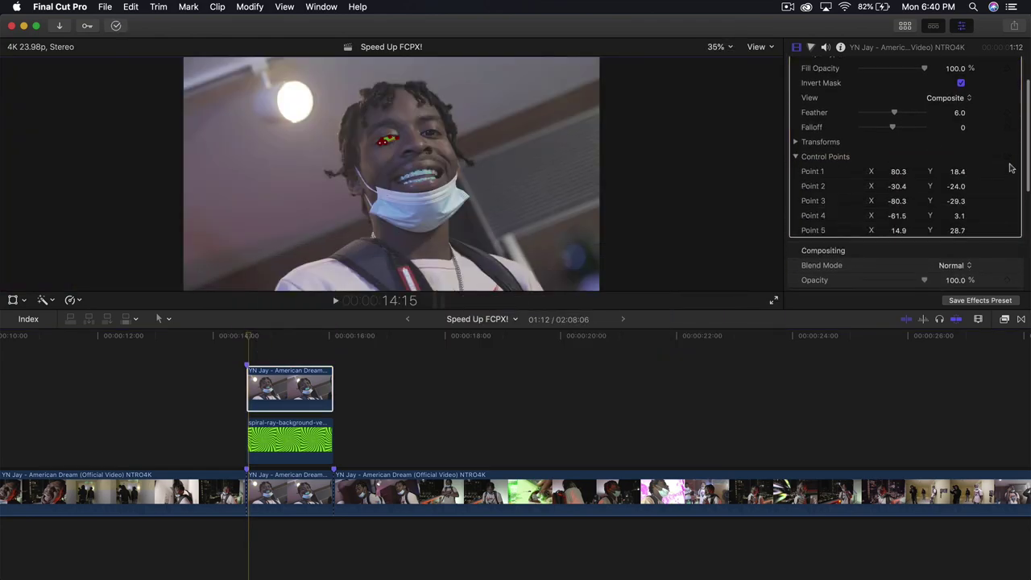
pyautogui.click(248, 345)
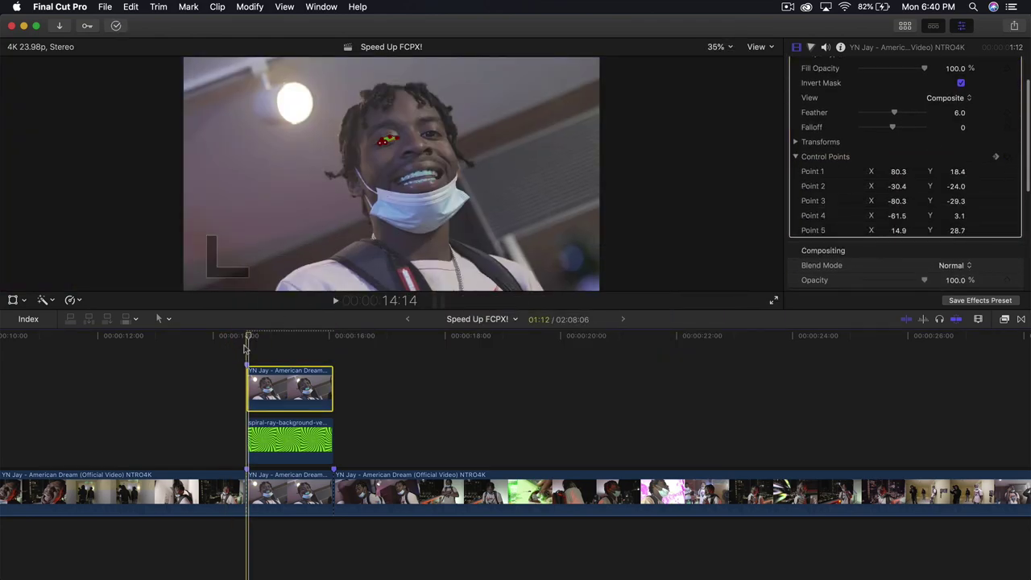
pyautogui.click(796, 142)
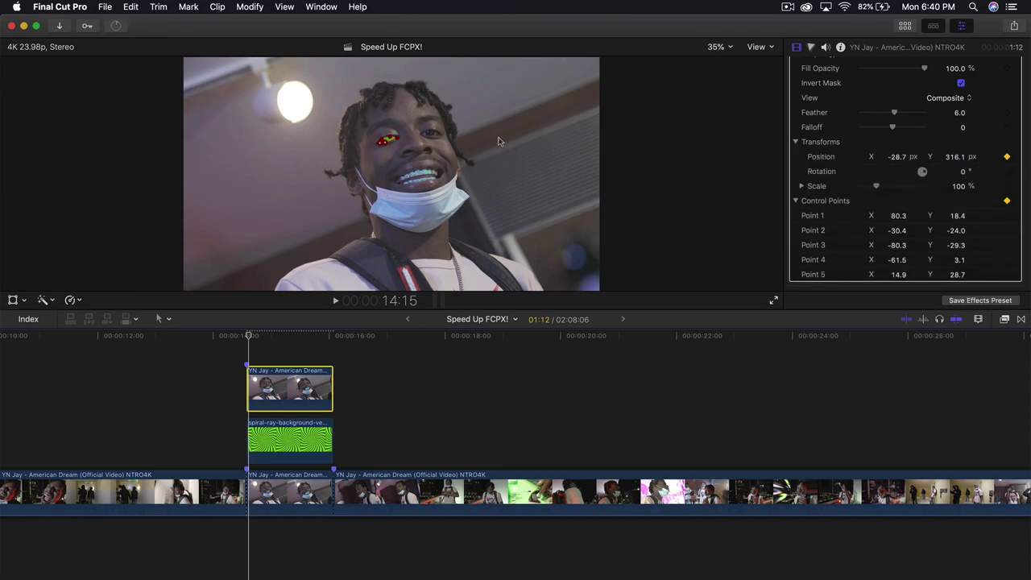
# At 14:16, shift the mask to follow the eye, to position X -33.5 px, Y 330.3 px.
pyautogui.click(710, 49)
pyautogui.click(755, 120)
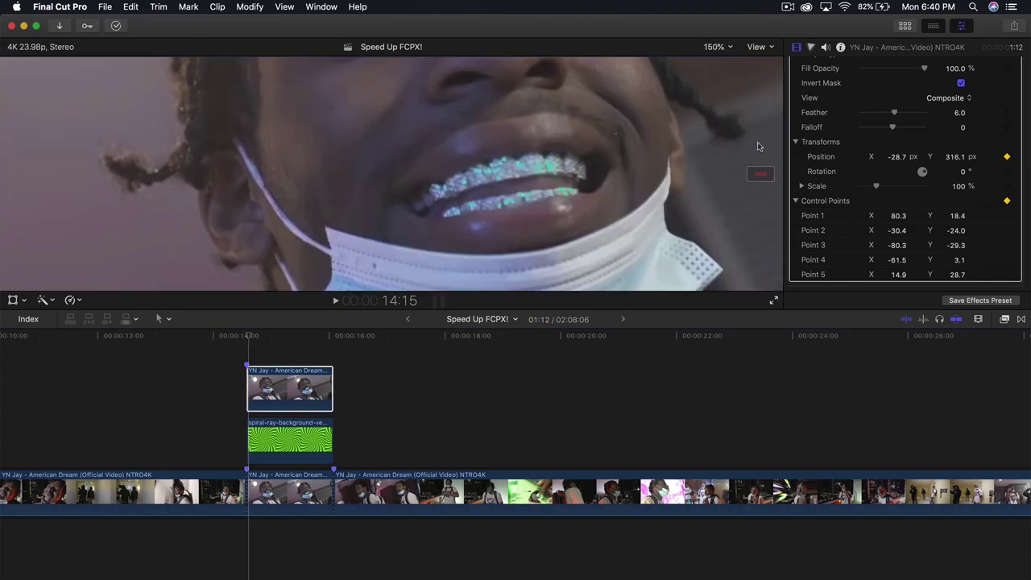
pyautogui.scroll(5, 603, 165)
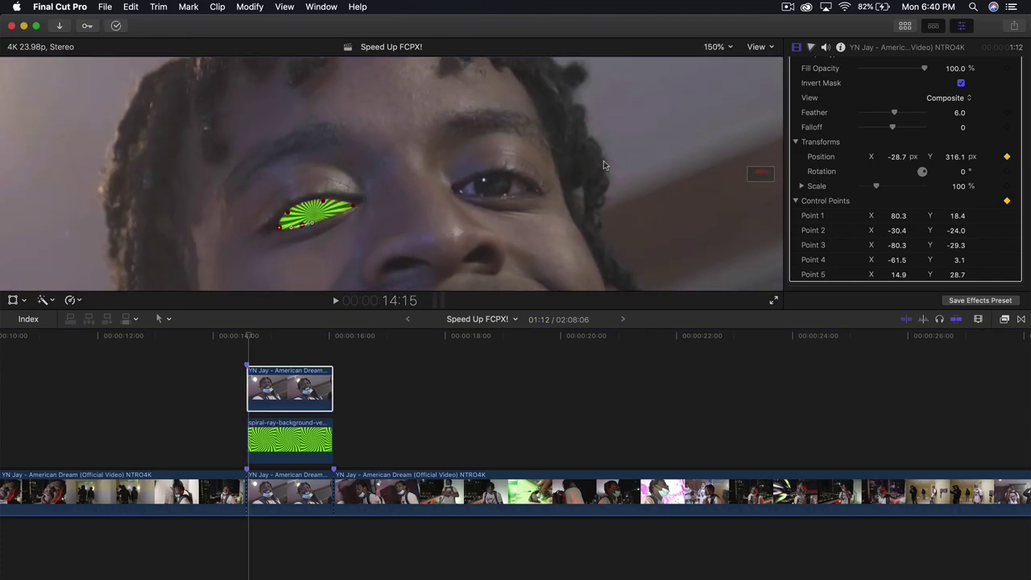
pyautogui.press('Right')
pyautogui.moveTo(314, 214); pyautogui.dragTo(312, 208)
pyautogui.press('Left')
pyautogui.press('Right')
pyautogui.press('Right')
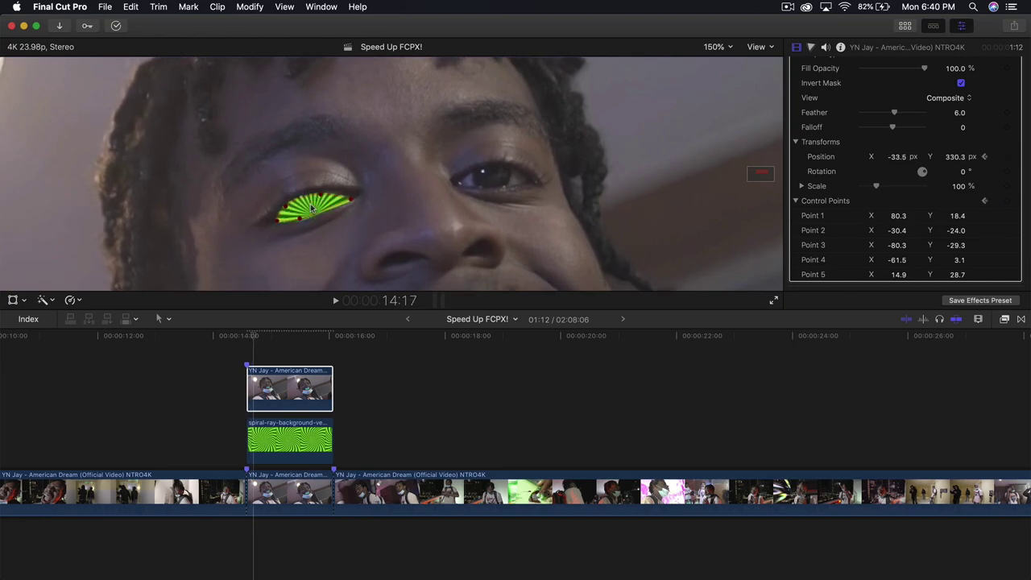
# At 14:17, move the mask onto the eye at position X -34.8 px, Y 333.2 px, and compare neighbouring frames.
pyautogui.moveTo(311, 207); pyautogui.dragTo(312, 206)
pyautogui.press('Right')
pyautogui.press('Left')
pyautogui.press('Left')
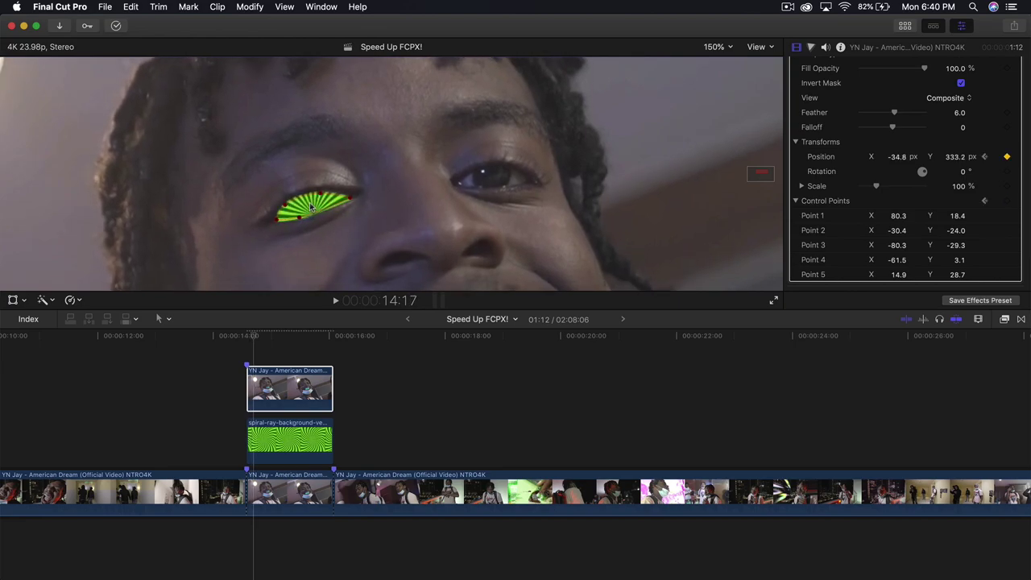
pyautogui.press('Right')
pyautogui.press('Right')
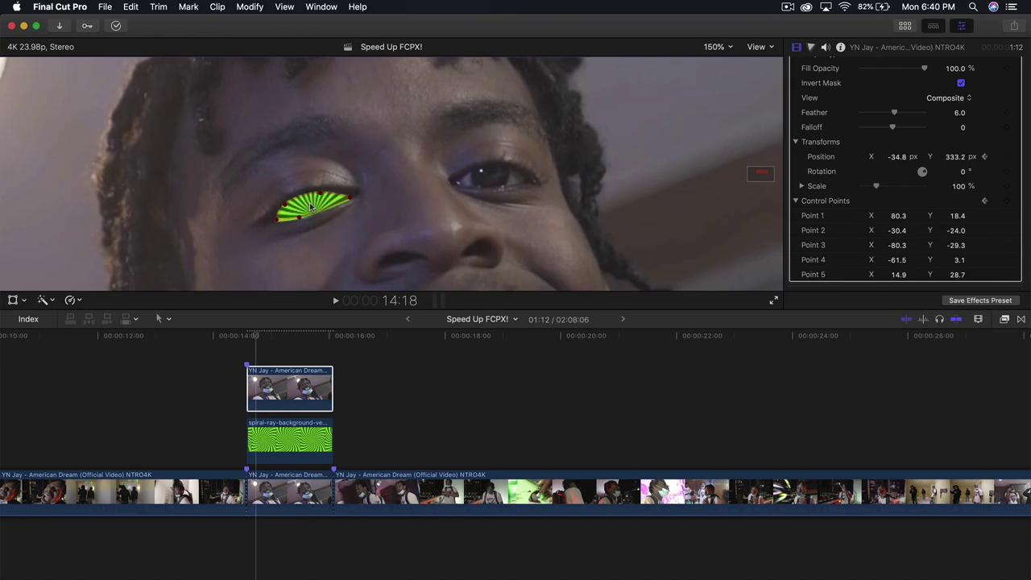
# Keep the mask on the eye frame by frame from 14:18 to 14:21, reaching position X -99.1 px, Y 343.9 px.
pyautogui.moveTo(309, 206); pyautogui.dragTo(309, 205)
pyautogui.press('Right')
pyautogui.moveTo(308, 207); pyautogui.dragTo(282, 203)
pyautogui.press('Right')
pyautogui.press('Right')
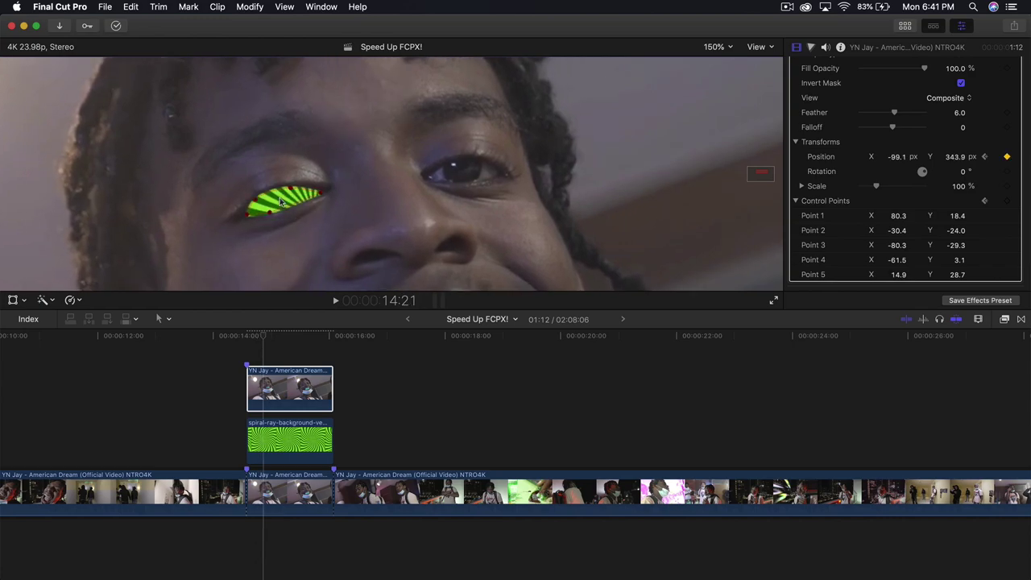
# Check the neighbouring frames and move the mask with the eye from 14:22 to 15:01, reaching position X -219.4 px, Y 327.8 px.
pyautogui.press('Left')
pyautogui.press('Left')
pyautogui.press('Right')
pyautogui.press('Right')
pyautogui.press('Right')
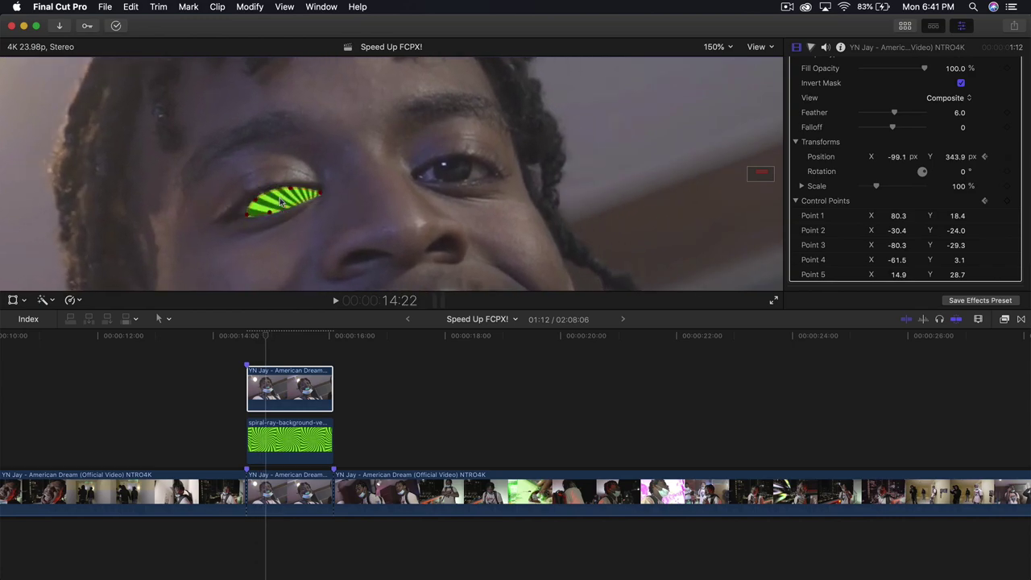
pyautogui.moveTo(281, 202); pyautogui.dragTo(225, 211)
pyautogui.press('Right')
pyautogui.press('Right')
pyautogui.press('Right')
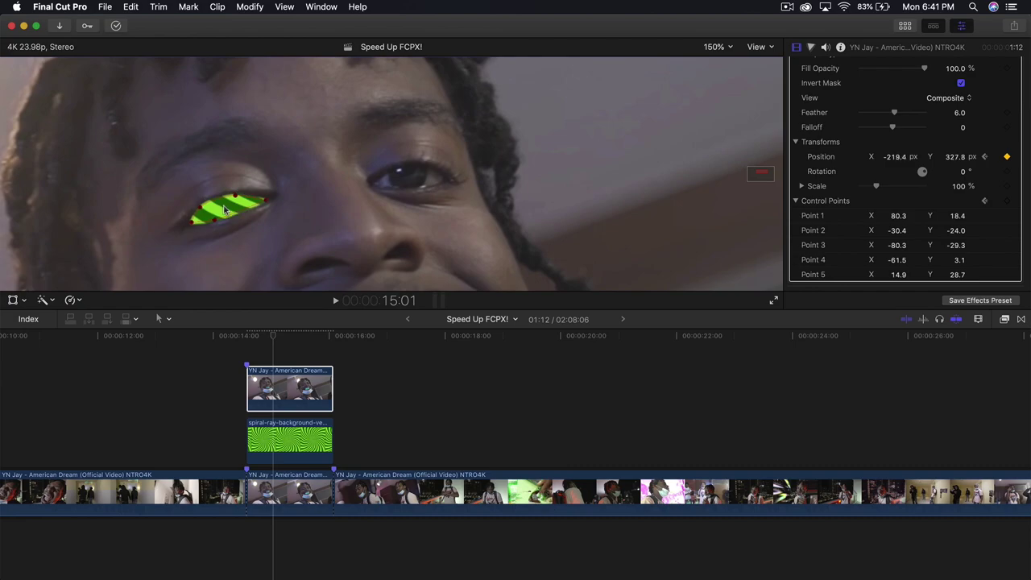
# Refine the mask's placement at 15:01 to position X -218.1 px, Y 329.1 px and compare neighbouring frames.
pyautogui.press('Right')
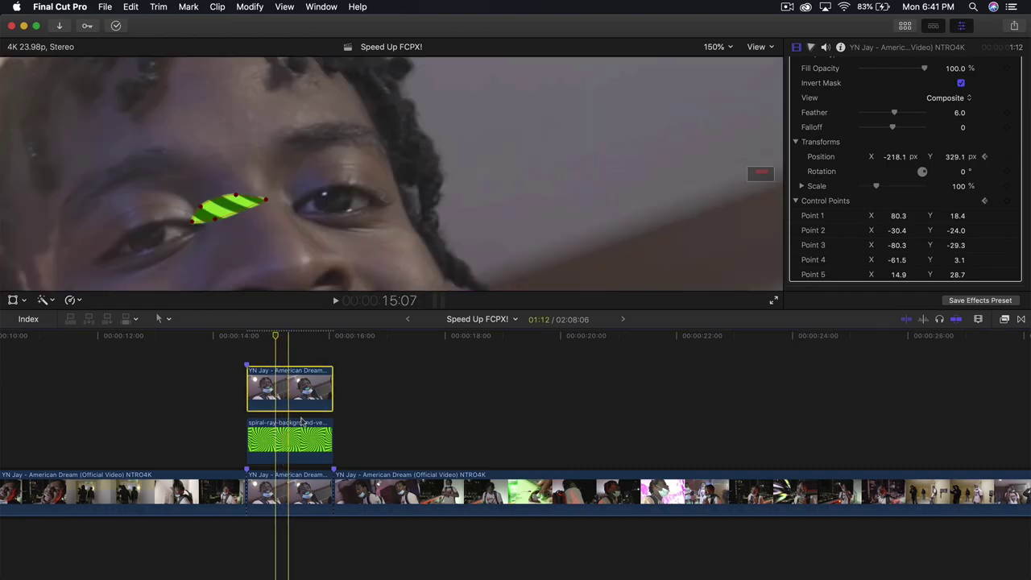
pyautogui.press('Right')
pyautogui.press('Left')
pyautogui.press('Left')
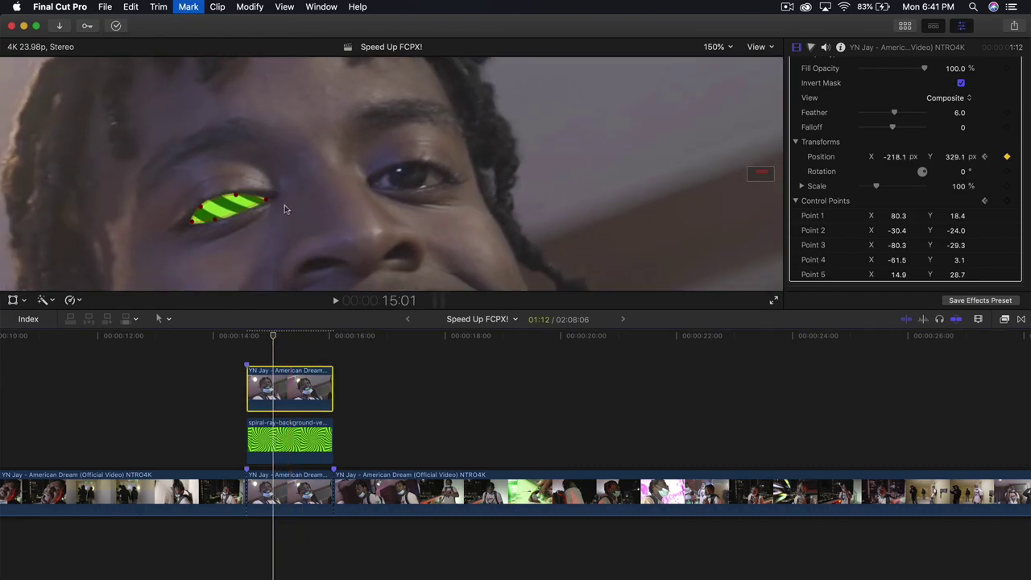
# Track the mask over the eye from 15:02 to the clip's end, adjusting its points, ending at position X -583.0 px, Y 420.6 px.
pyautogui.press('Right')
pyautogui.moveTo(242, 208); pyautogui.dragTo(183, 224)
pyautogui.press('Right')
pyautogui.press('Right')
pyautogui.press('Right')
pyautogui.press('Right')
pyautogui.press('Right')
pyautogui.press('Right')
pyautogui.press('Right')
pyautogui.press('Right')
pyautogui.press('Right')
pyautogui.hscroll(-5, 186, 226)
pyautogui.moveTo(382, 138); pyautogui.dragTo(271, 124)
pyautogui.press('Right')
pyautogui.press('Right')
pyautogui.press('Right')
pyautogui.press('Right')
pyautogui.press('Right')
pyautogui.press('Right')
pyautogui.press('Right')
pyautogui.press('Right')
pyautogui.press('Right')
pyautogui.press('Right')
pyautogui.press('Right')
pyautogui.press('Right')
pyautogui.press('Right')
pyautogui.press('Right')
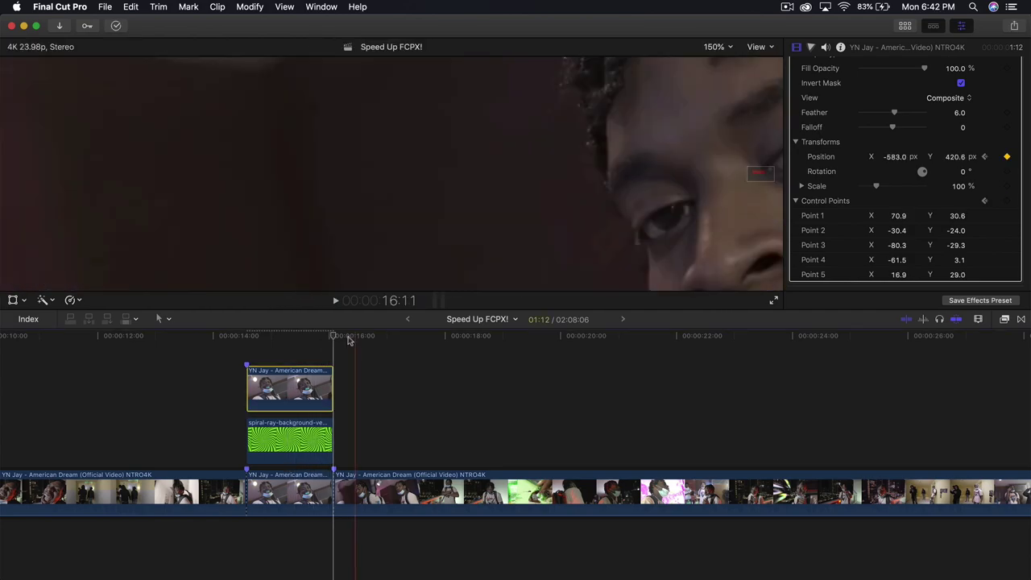
# Step back through the clip's frames to 14:19 and examine how the mask follows the eye.
pyautogui.press('Left')
pyautogui.press('Left')
pyautogui.press('Left')
pyautogui.press('Left')
pyautogui.press('Left')
pyautogui.press('Left')
pyautogui.press('Left')
pyautogui.press('Left')
pyautogui.press('Left')
pyautogui.press('Left')
pyautogui.press('Left')
pyautogui.press('Left')
pyautogui.press('Left')
pyautogui.press('Left')
pyautogui.press('Left')
pyautogui.press('Left')
pyautogui.press('Left')
pyautogui.press('Left')
pyautogui.press('Left')
pyautogui.press('Left')
pyautogui.press('Left')
pyautogui.press('Left')
pyautogui.press('Left')
pyautogui.press('Left')
pyautogui.press('Left')
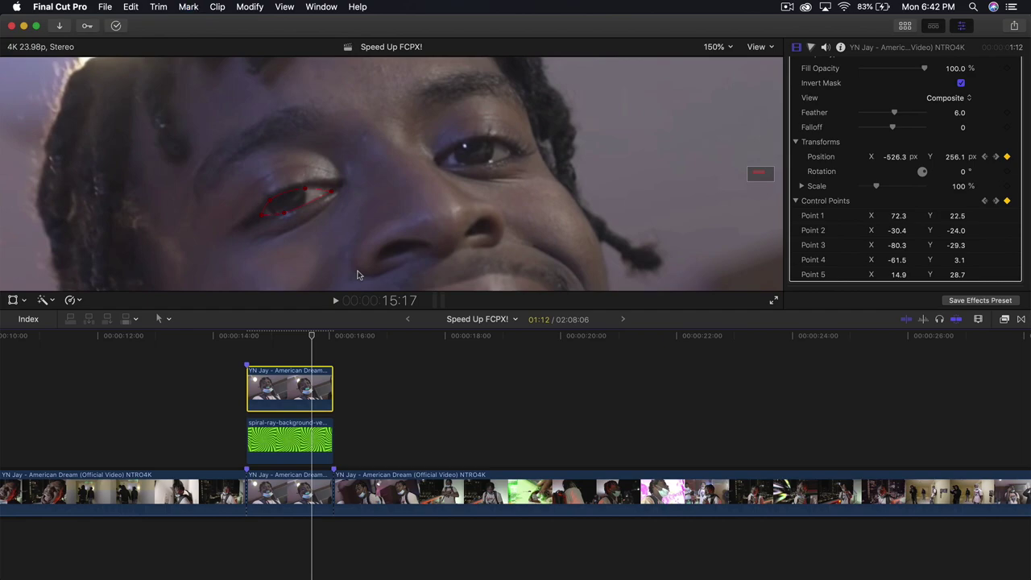
pyautogui.press('Left')
pyautogui.press('Left')
pyautogui.press('Left')
pyautogui.press('Left')
pyautogui.press('Left')
pyautogui.press('Left')
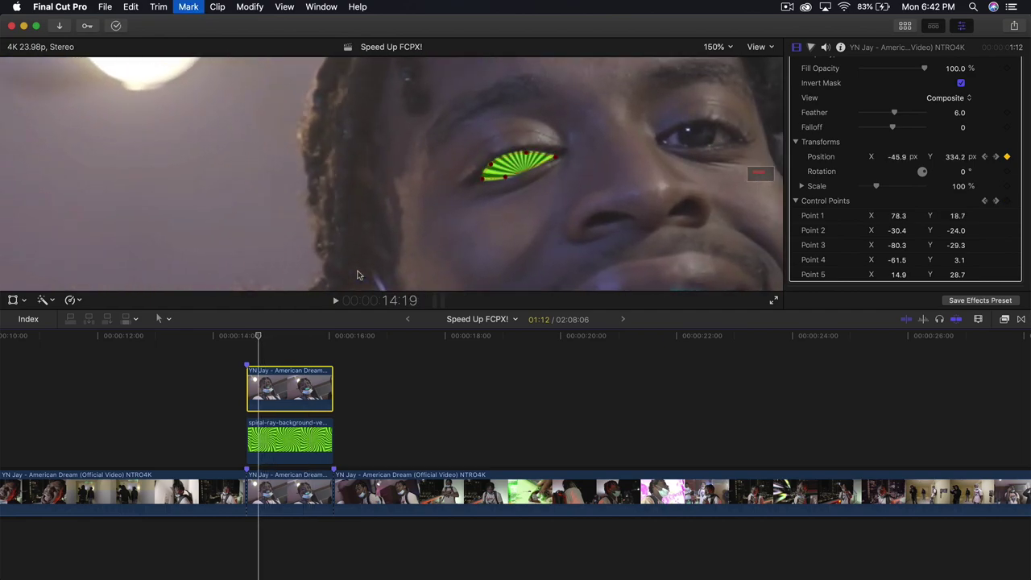
# Keyframe the green spiral clip's Position at 14:15 and shift the spiral onto the eye at 14:16 with Transform.
pyautogui.click(266, 442)
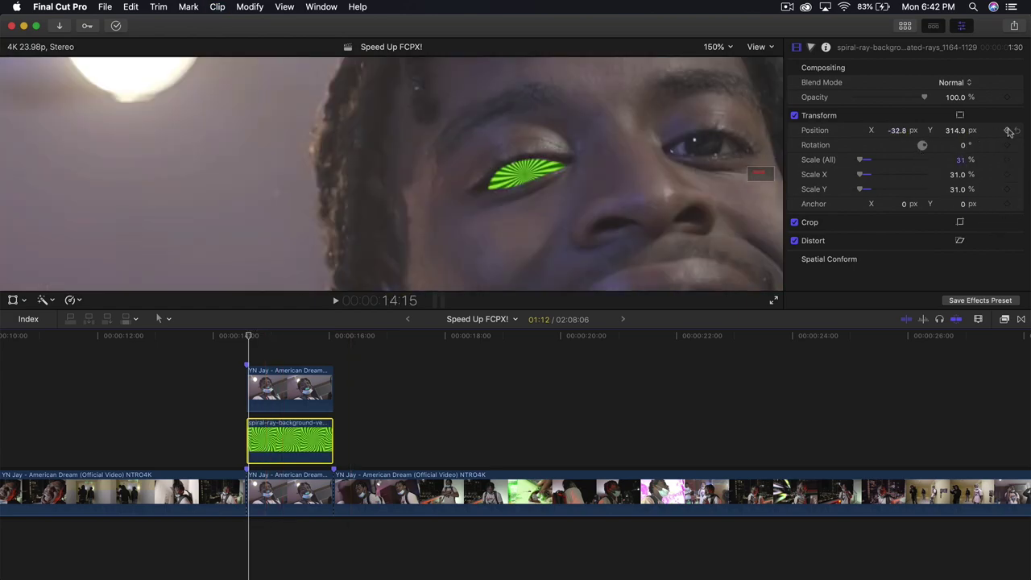
pyautogui.press('space')
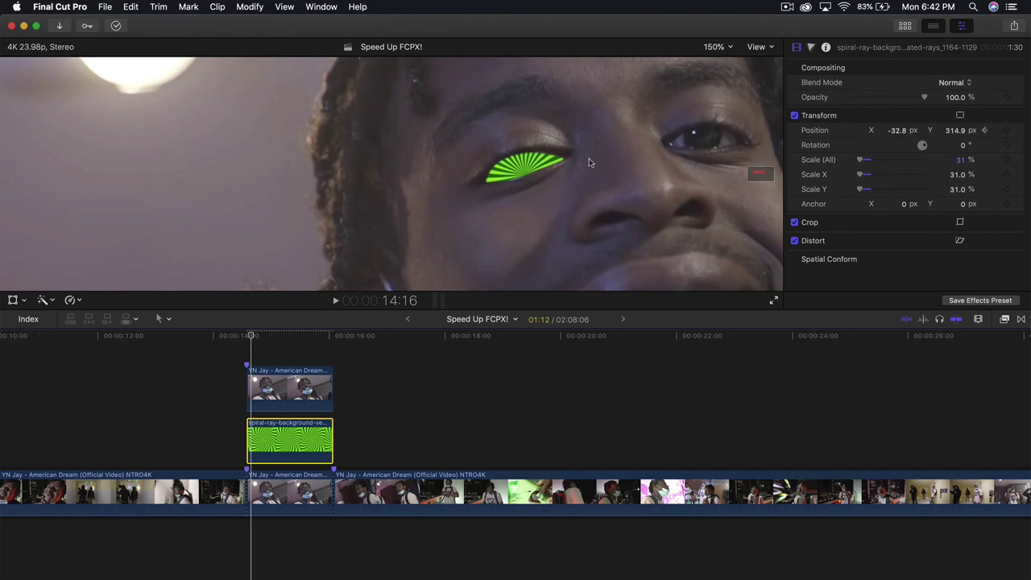
pyautogui.click(13, 300)
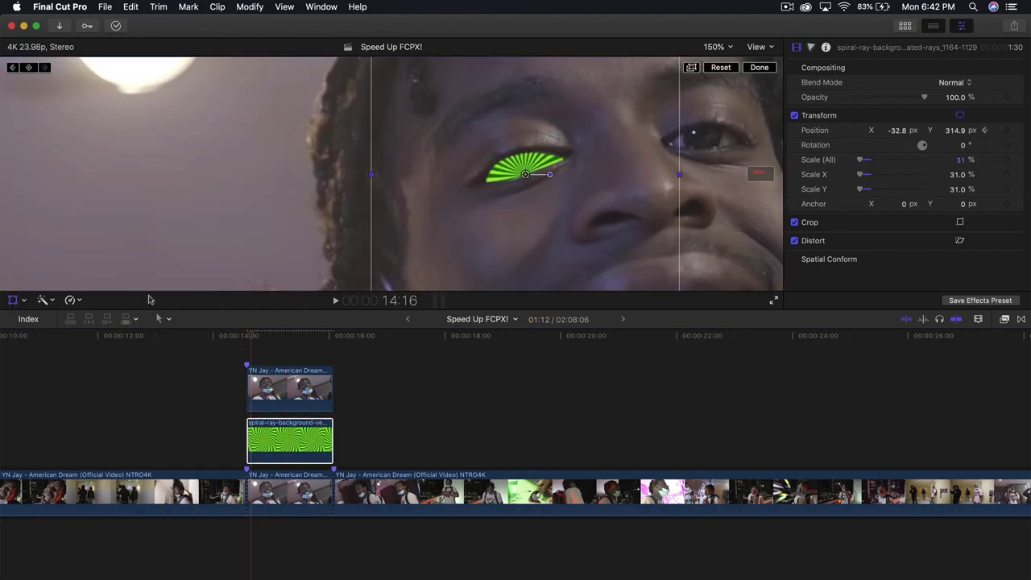
pyautogui.moveTo(528, 179); pyautogui.dragTo(492, 161)
# Move the green spiral with the eye frame by frame up to 16:01, ending at position X -576.5 px, Y 405.4 px.
pyautogui.press('Right')
pyautogui.press('Right')
pyautogui.press('Right')
pyautogui.press('Right')
pyautogui.press('Right')
pyautogui.press('Right')
pyautogui.moveTo(492, 162); pyautogui.dragTo(277, 135)
pyautogui.press('Right')
pyautogui.press('Right')
pyautogui.press('Right')
pyautogui.press('Right')
pyautogui.press('Right')
pyautogui.press('Right')
pyautogui.press('Right')
pyautogui.press('Right')
pyautogui.press('Right')
pyautogui.press('Right')
pyautogui.press('Right')
pyautogui.press('Right')
pyautogui.press('Right')
pyautogui.press('Right')
pyautogui.press('Right')
pyautogui.press('Right')
pyautogui.press('Right')
pyautogui.press('Right')
pyautogui.press('Right')
pyautogui.press('Right')
pyautogui.press('Right')
pyautogui.press('Right')
pyautogui.press('Right')
pyautogui.press('Right')
pyautogui.press('Right')
pyautogui.press('Right')
pyautogui.press('Right')
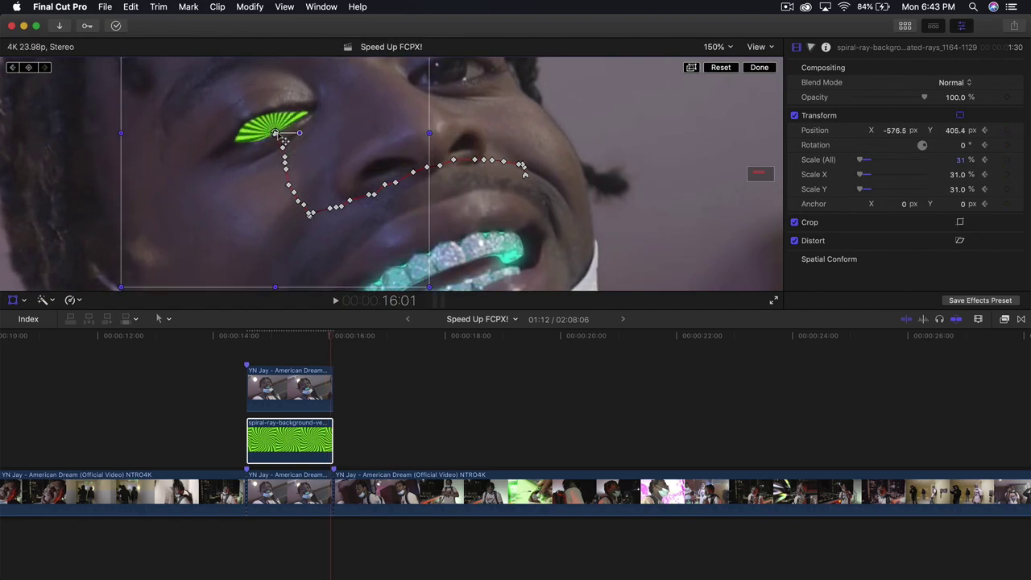
# Fit the full frame in the viewer and play the tracked eye section several times to check the effect.
pyautogui.click(730, 46)
pyautogui.click(723, 62)
pyautogui.click(251, 348)
pyautogui.press('space')
pyautogui.press('space')
pyautogui.click(242, 353)
pyautogui.press('space')
pyautogui.press('space')
pyautogui.click(251, 346)
pyautogui.press('space')
pyautogui.moveTo(293, 336); pyautogui.dragTo(260, 337)
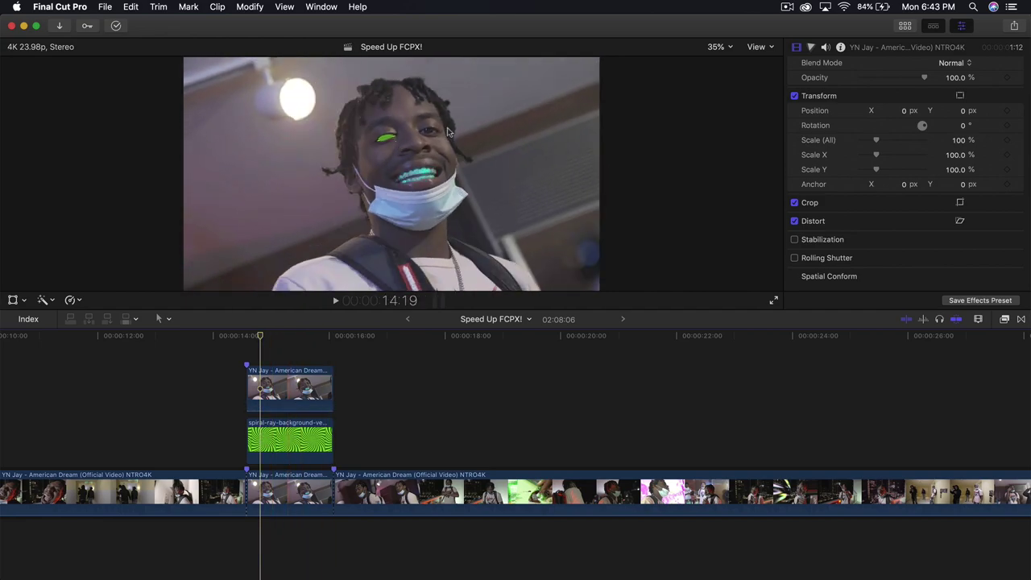
# Combine the masked clip and the green spiral clip into a compound clip named right eye.
pyautogui.moveTo(356, 419); pyautogui.dragTo(313, 383)
pyautogui.rightClick(314, 383)
pyautogui.click(339, 384)
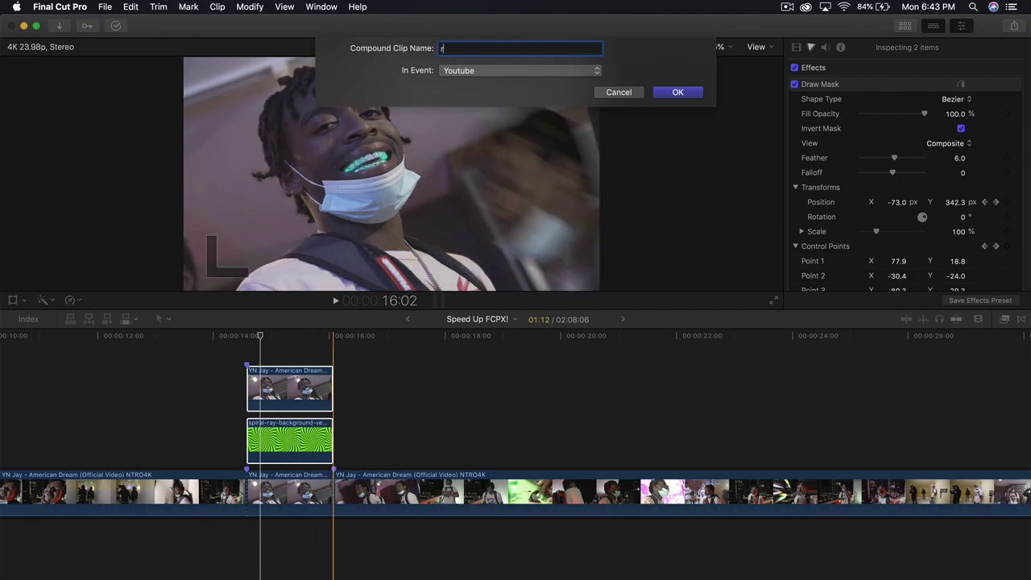
pyautogui.press('Return')
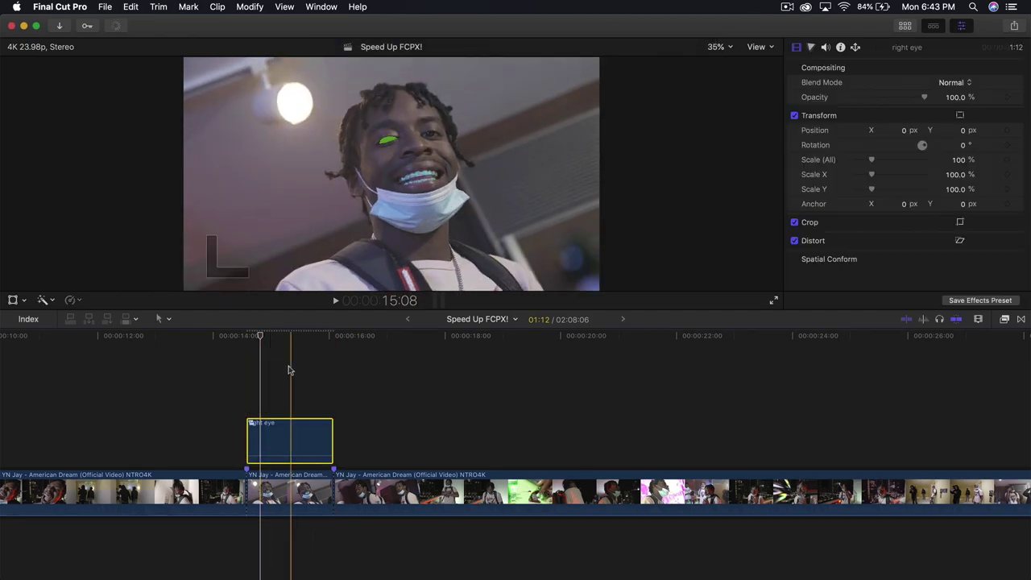
# Place a copy of the video segment above the right eye compound clip and apply the Draw Mask effect to it.
pyautogui.click(246, 337)
pyautogui.moveTo(274, 443); pyautogui.dragTo(281, 395)
pyautogui.click(719, 47)
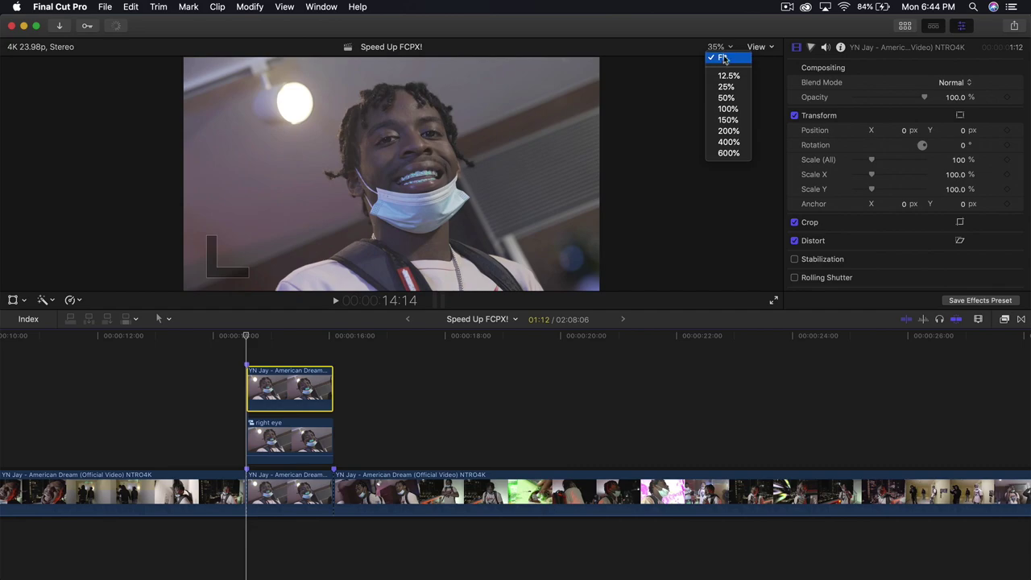
pyautogui.click(725, 120)
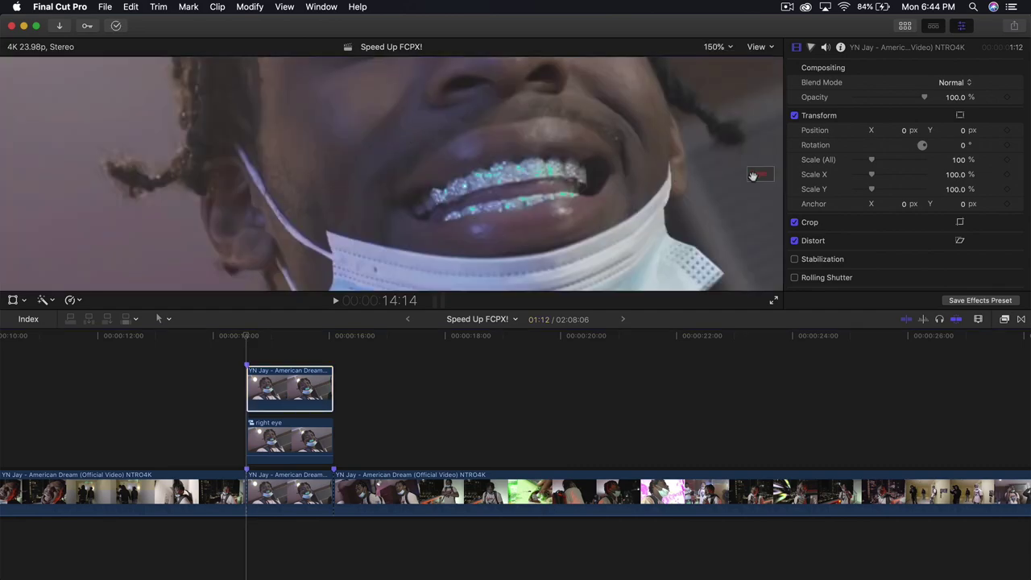
pyautogui.scroll(5, 749, 174)
pyautogui.scroll(5, 767, 170)
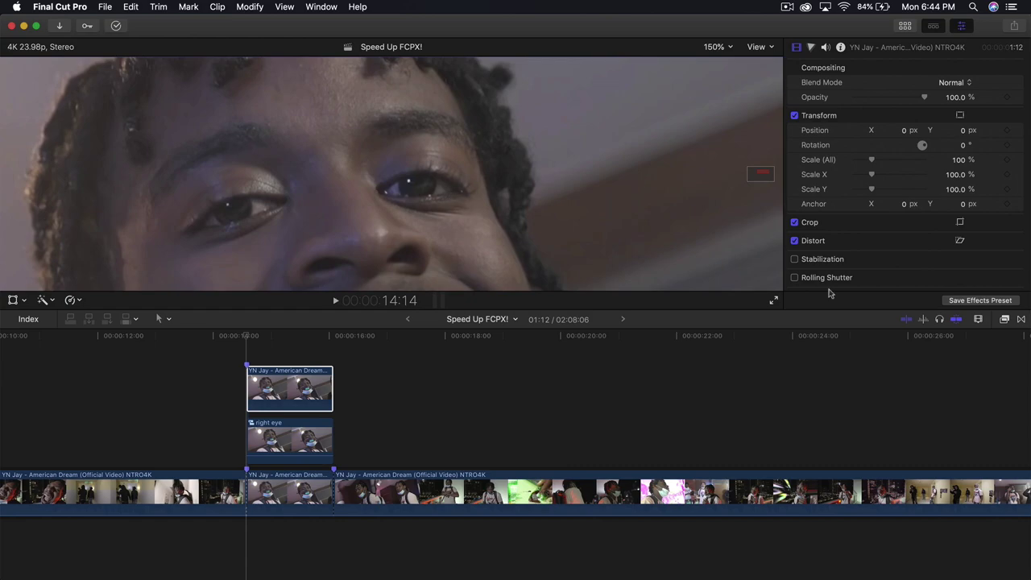
pyautogui.click(1005, 319)
pyautogui.click(779, 439)
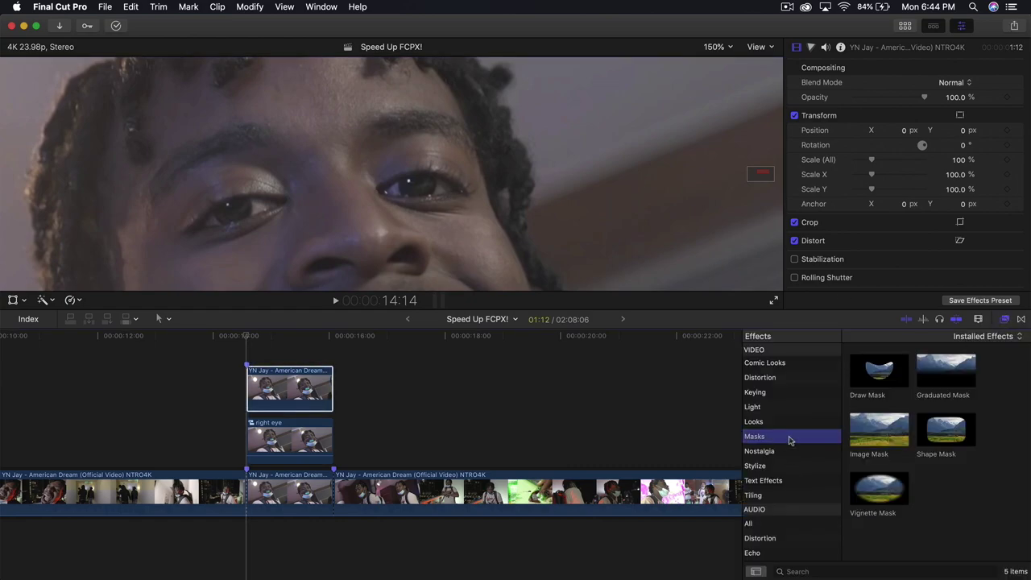
pyautogui.moveTo(879, 371)
pyautogui.mouseDown()
pyautogui.moveTo(276, 379)
pyautogui.moveTo(288, 388)
pyautogui.mouseUp()
pyautogui.click(1005, 319)
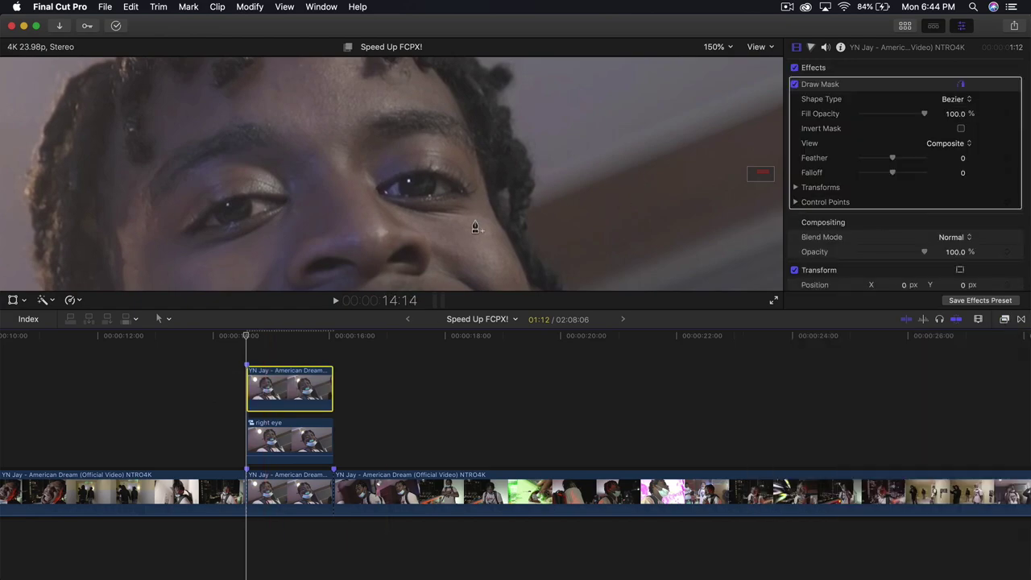
# Outline the other eye with an inverted Draw Mask on the upper clip and expand the mask's Transforms settings.
pyautogui.click(454, 190)
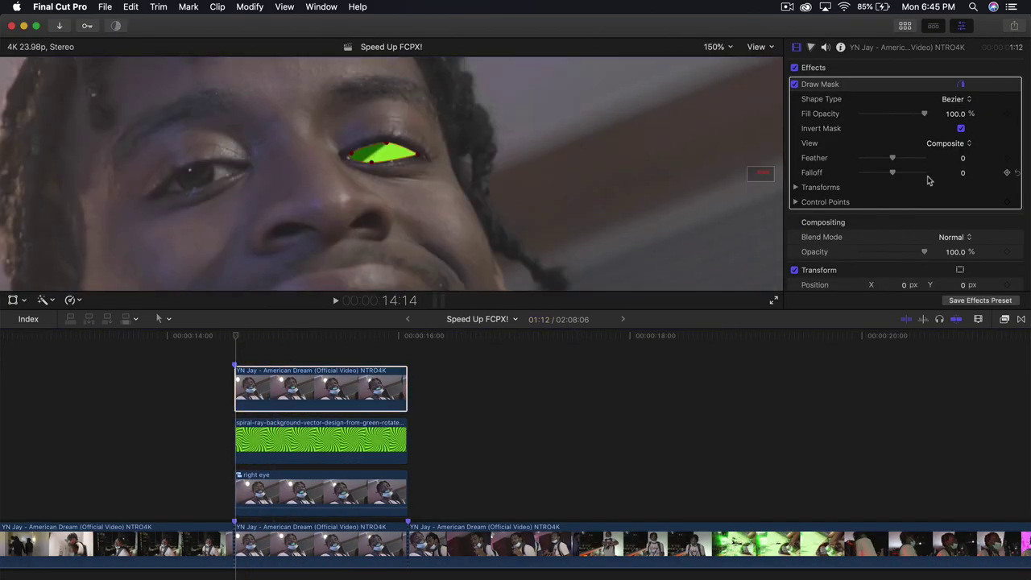
pyautogui.click(970, 186)
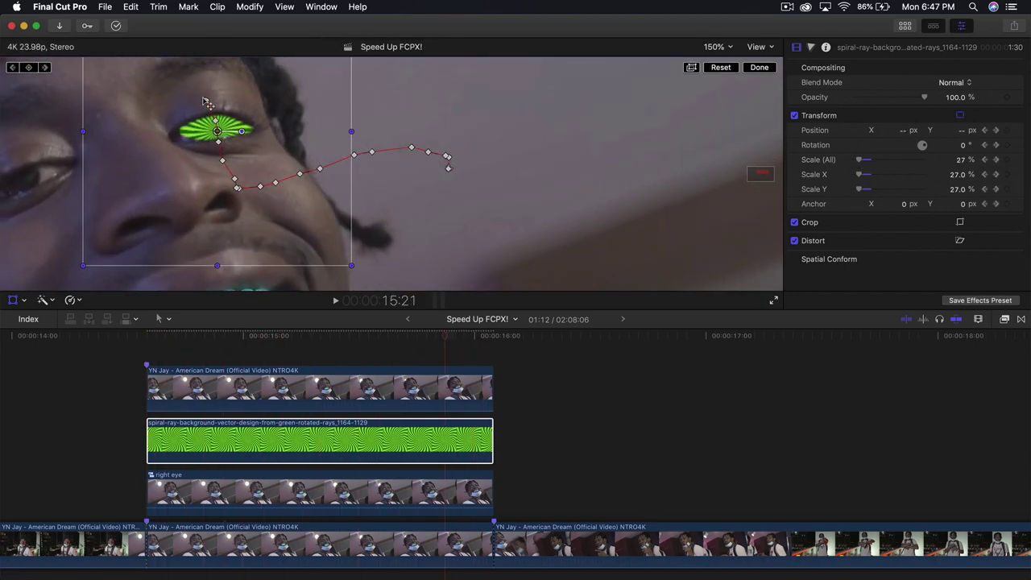
# Step back from 15:21 to 15:14 to check the second spiral's tracking and fit the full frame in the viewer.
pyautogui.press('Left')
pyautogui.press('Left')
pyautogui.press('Left')
pyautogui.press('Left')
pyautogui.press('Left')
pyautogui.press('Left')
pyautogui.press('Left')
pyautogui.click(725, 47)
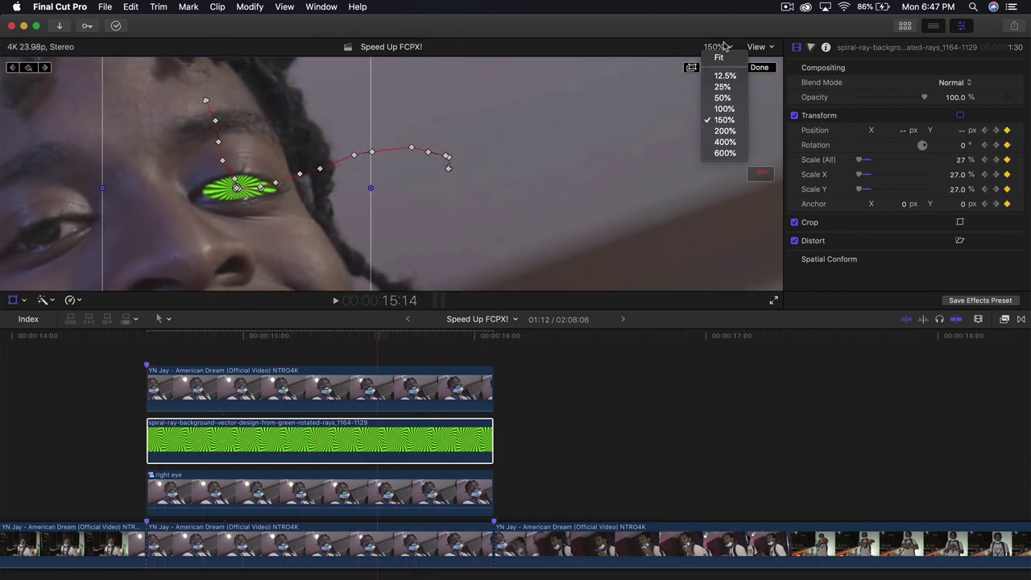
pyautogui.click(722, 58)
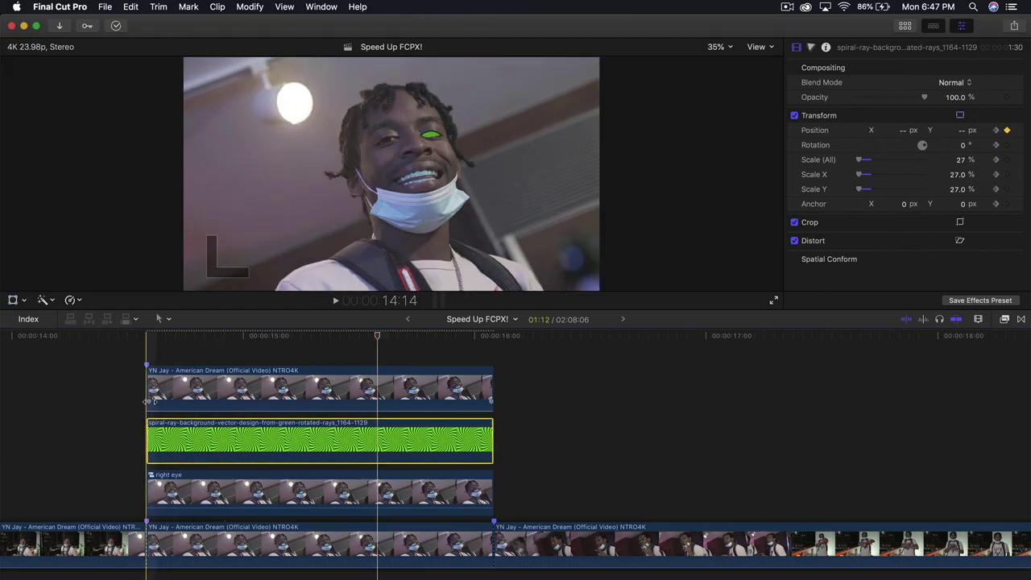
# Combine the second masked clip and its green spiral clip into a compound clip named left eye.
pyautogui.rightClick(405, 377)
pyautogui.press('Escape')
pyautogui.hotkey('alt', 'g')
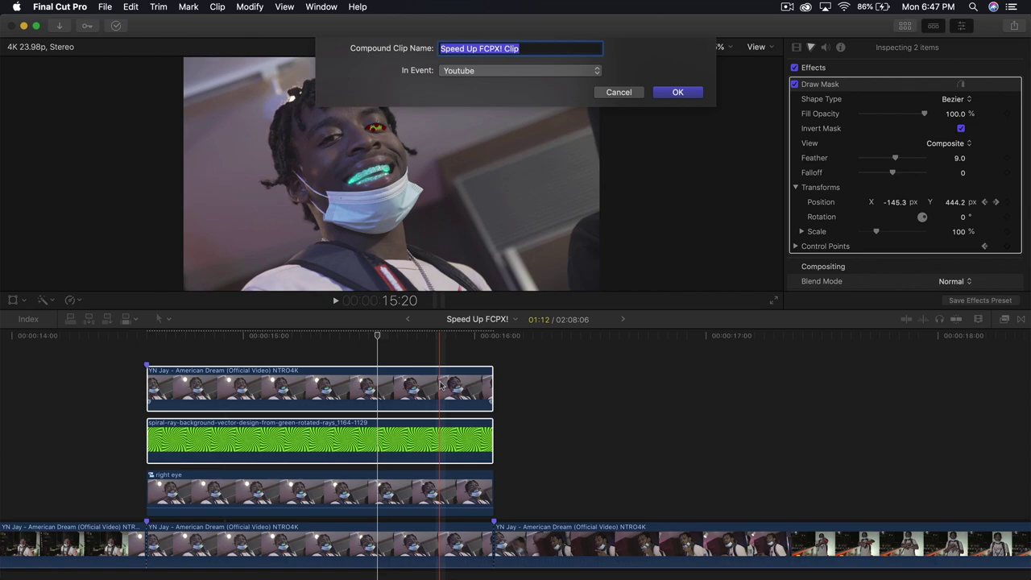
pyautogui.write('left eye')
pyautogui.press('Return')
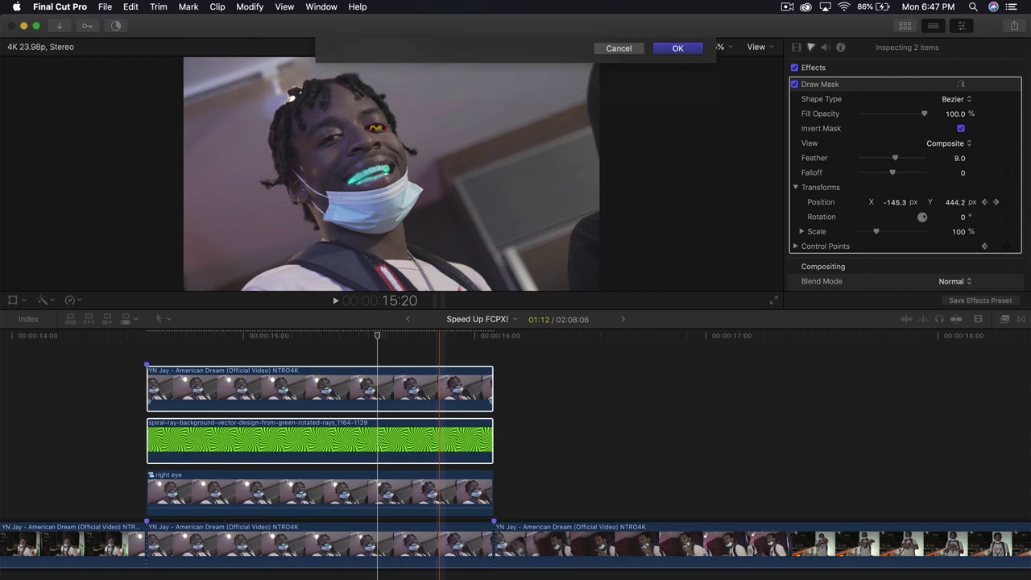
# Disable and re-enable the left eye compound clip at 14:18 to compare both eye effects.
pyautogui.click(188, 486)
pyautogui.click(187, 412)
pyautogui.click(188, 426)
pyautogui.press('v')
pyautogui.press('v')
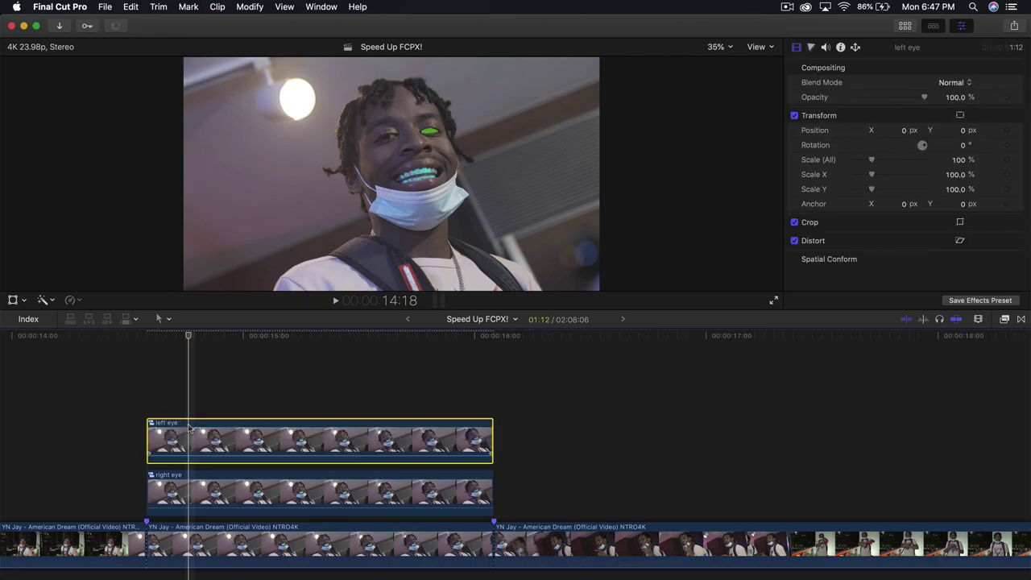
# Compare the spirals on each eye between 14:14 and 15:01 by toggling the left eye compound clip off and on.
pyautogui.press('Right')
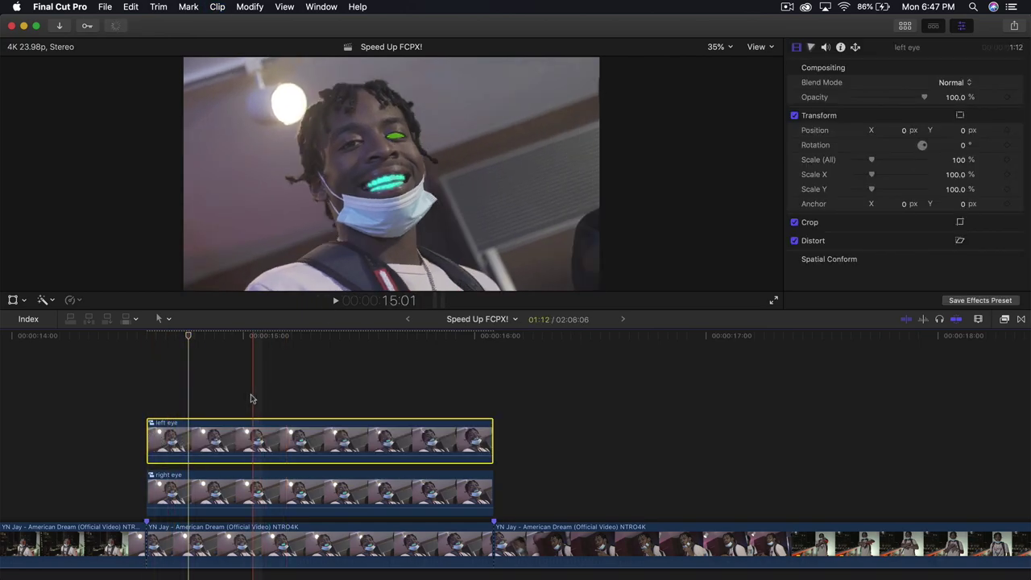
pyautogui.press('v')
pyautogui.press('v')
pyautogui.press('v')
pyautogui.press('v')
pyautogui.click(155, 338)
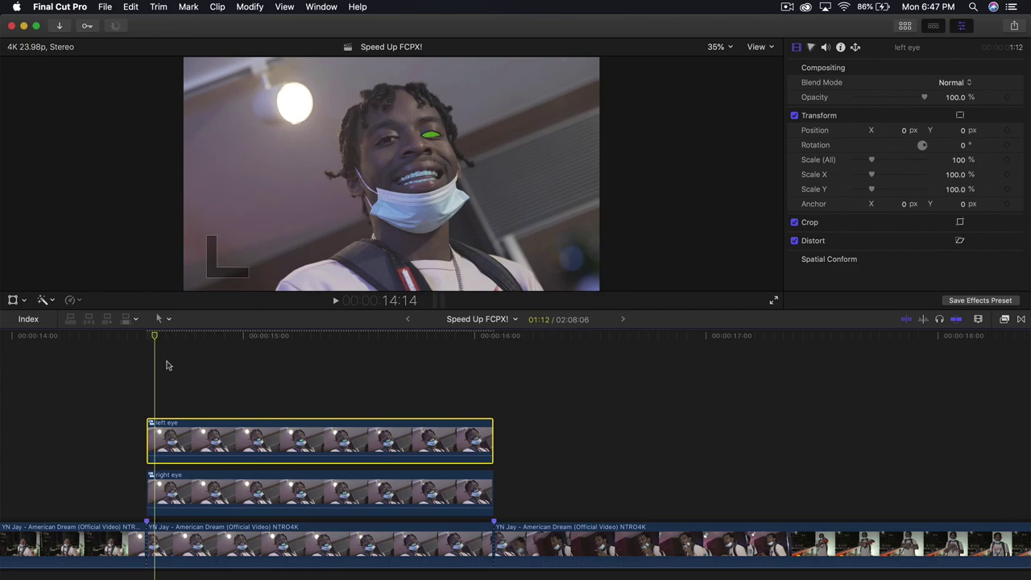
pyautogui.click(187, 483)
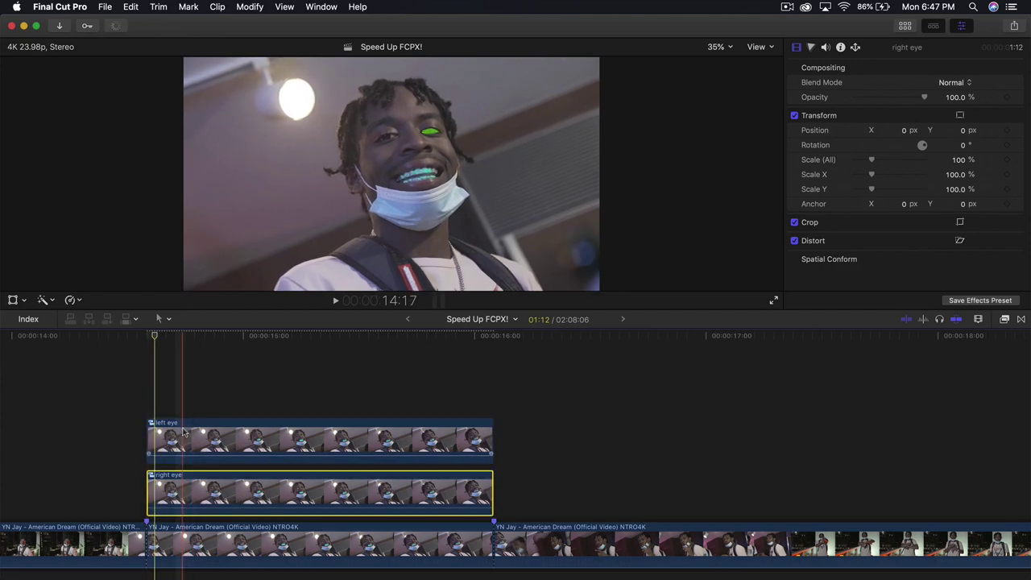
pyautogui.click(245, 427)
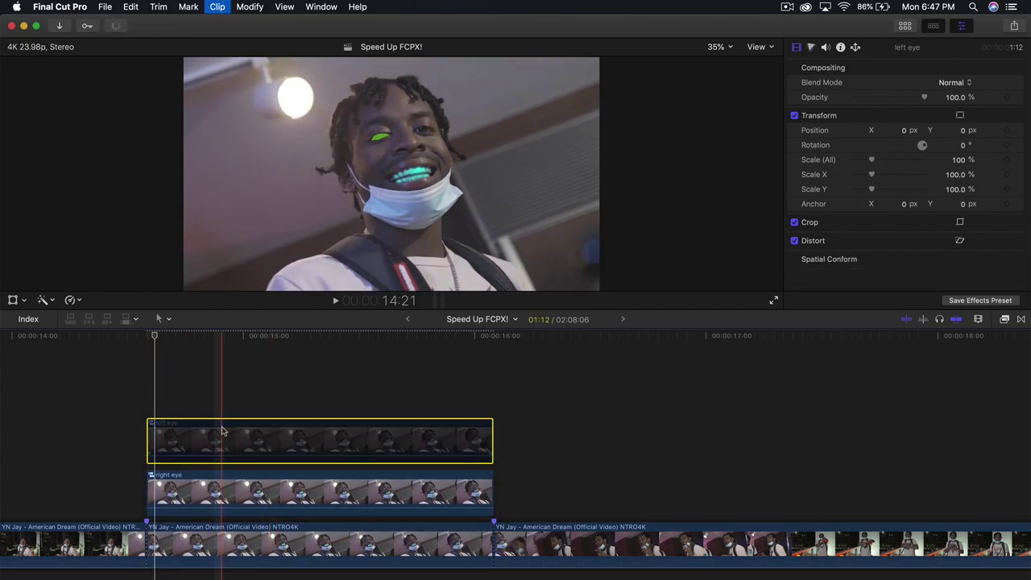
# Apply a Shape Mask to the left eye compound clip and fit it around that eye with a 138.21 radius.
pyautogui.click(1004, 320)
pyautogui.click(1004, 320)
pyautogui.click(1004, 320)
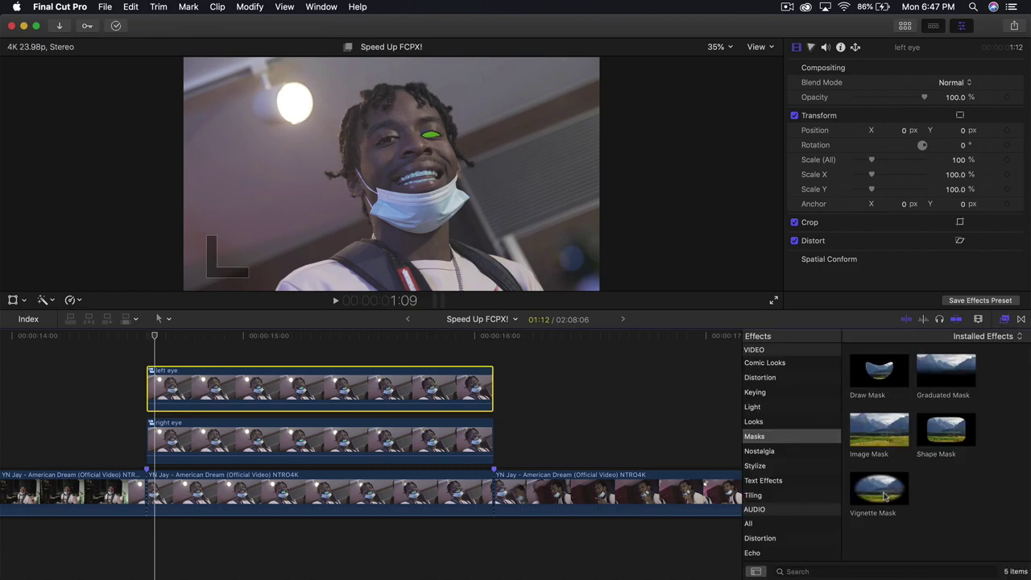
pyautogui.moveTo(946, 430); pyautogui.dragTo(363, 391)
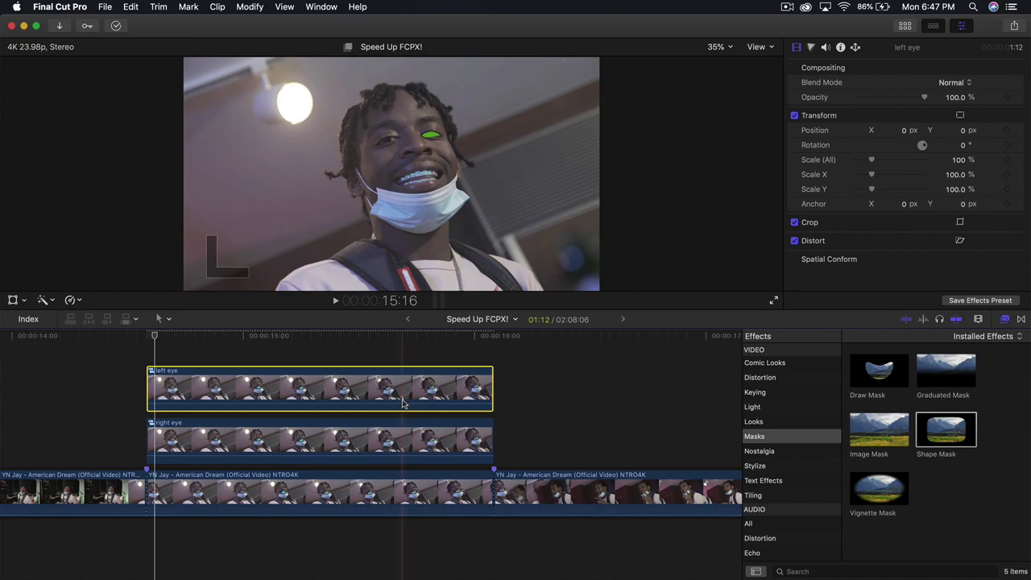
pyautogui.moveTo(392, 175); pyautogui.dragTo(441, 143)
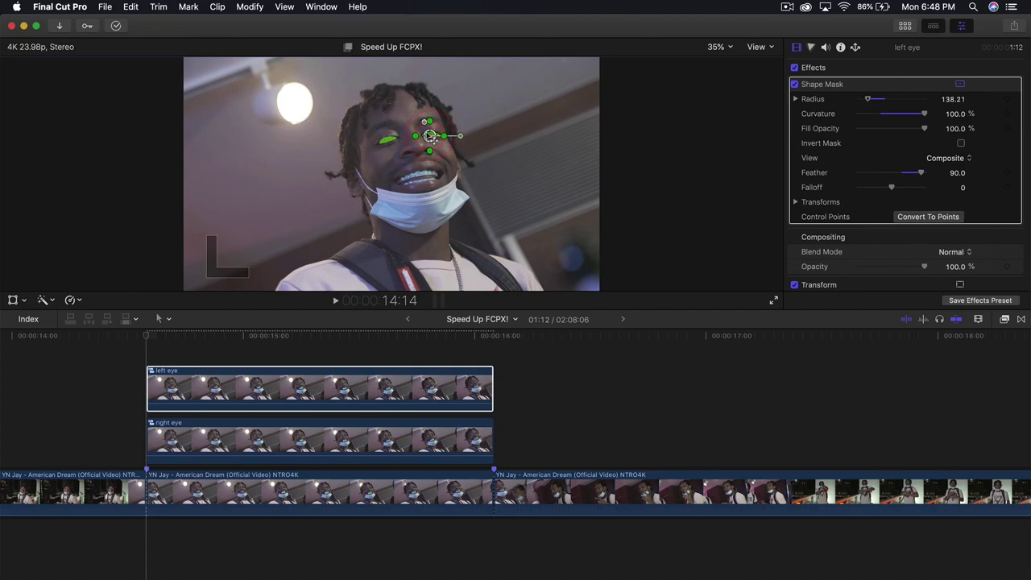
pyautogui.click(258, 389)
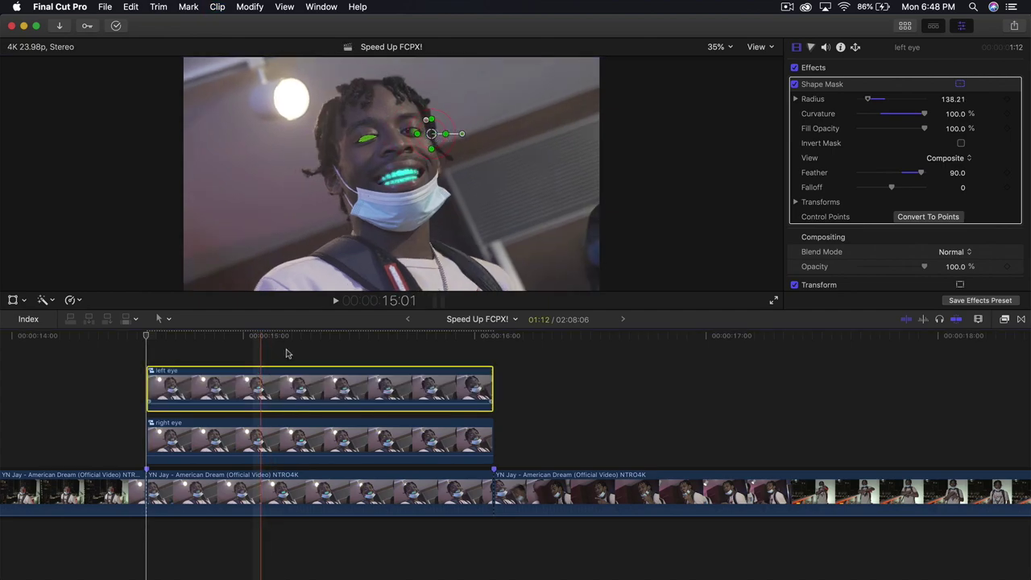
pyautogui.click(433, 138)
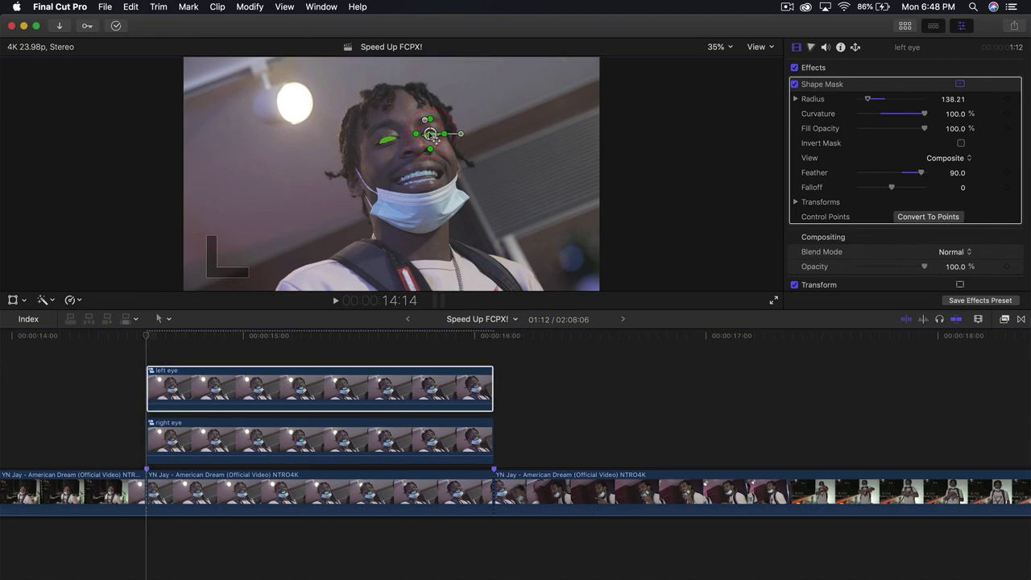
# Zoom the viewer to 100% on the eyes and add a Position keyframe to the Shape Mask at 14:14.
pyautogui.click(721, 49)
pyautogui.click(729, 108)
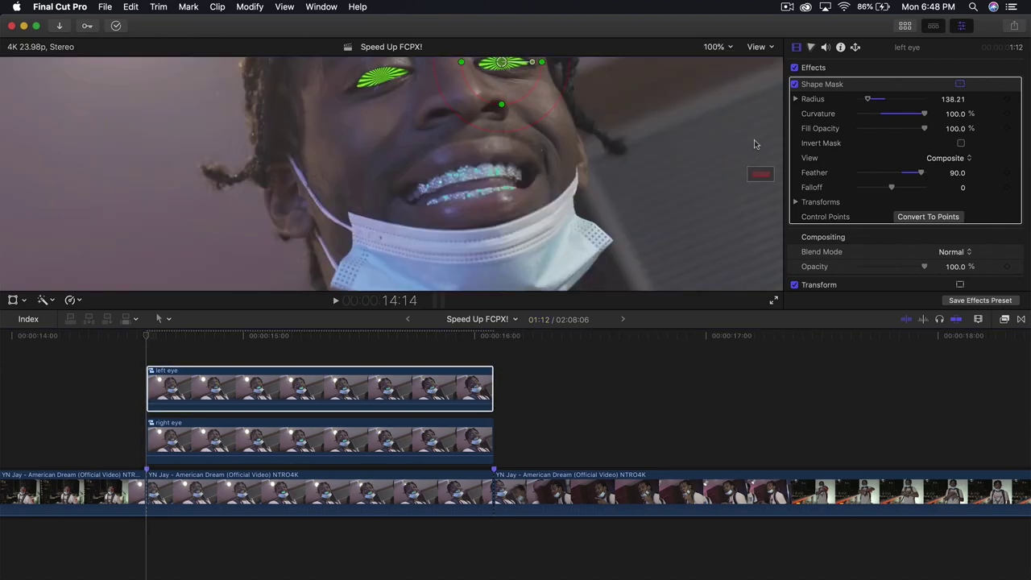
pyautogui.scroll(5, 757, 172)
pyautogui.click(936, 171)
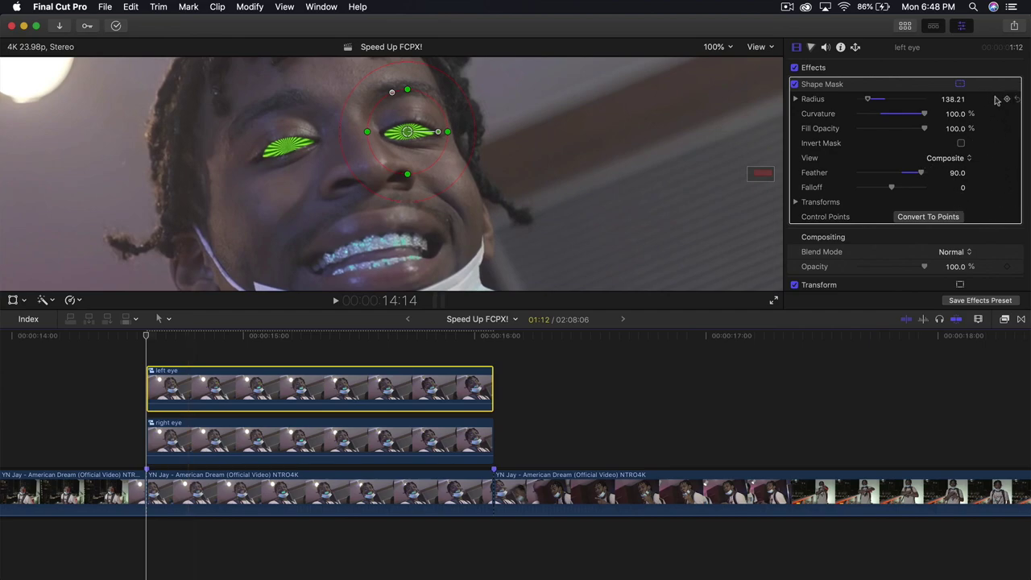
pyautogui.click(796, 203)
pyautogui.click(1007, 216)
# Keyframe the Shape Mask's position every few frames from 14:16 to 15:00, keeping it centred on the moving eye.
pyautogui.press('Right')
pyautogui.press('Right')
pyautogui.moveTo(417, 131); pyautogui.dragTo(407, 137)
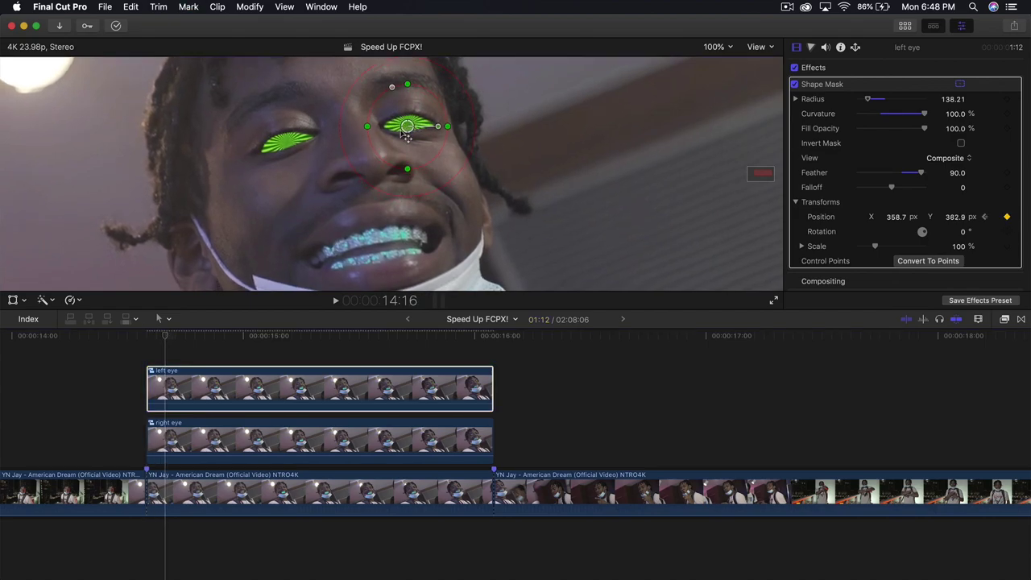
pyautogui.press('Right')
pyautogui.press('Right')
pyautogui.press('Right')
pyautogui.moveTo(409, 117); pyautogui.dragTo(406, 116)
pyautogui.press('Right')
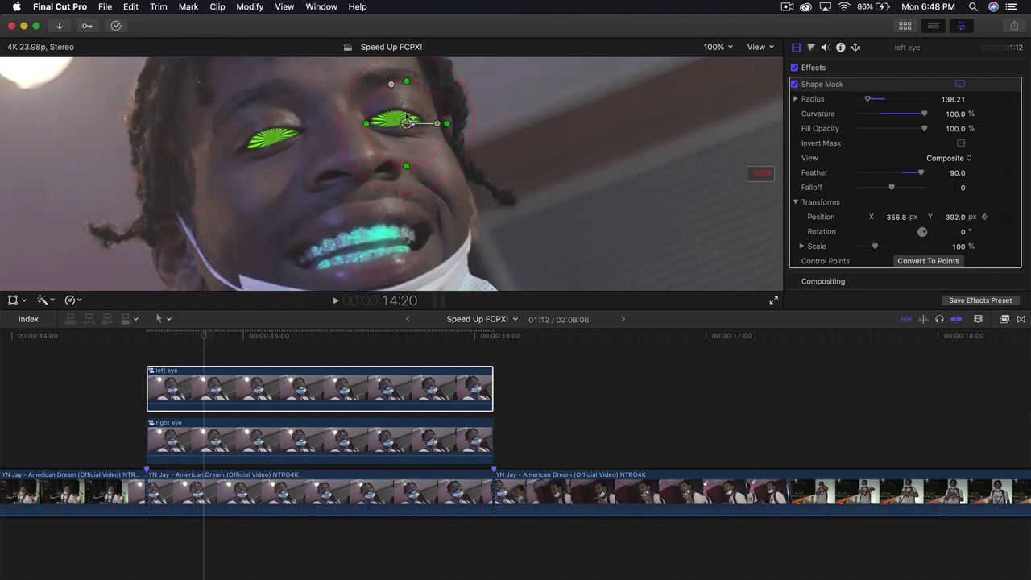
pyautogui.press('Right')
pyautogui.press('Right')
pyautogui.press('Right')
pyautogui.press('Right')
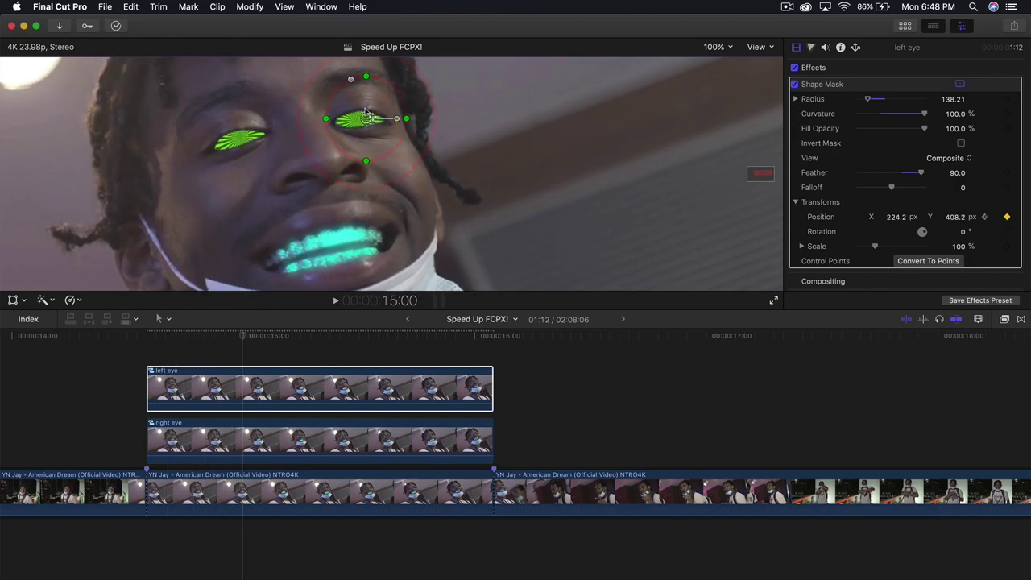
# Continue keyframing the Shape Mask's position over the eye from 15:00 towards the end of the left eye clip.
pyautogui.press('Right')
pyautogui.press('Right')
pyautogui.press('Right')
pyautogui.press('Right')
pyautogui.press('Right')
pyautogui.press('Right')
pyautogui.moveTo(345, 113); pyautogui.dragTo(306, 116)
pyautogui.press('Right')
pyautogui.press('Left')
pyautogui.press('Left')
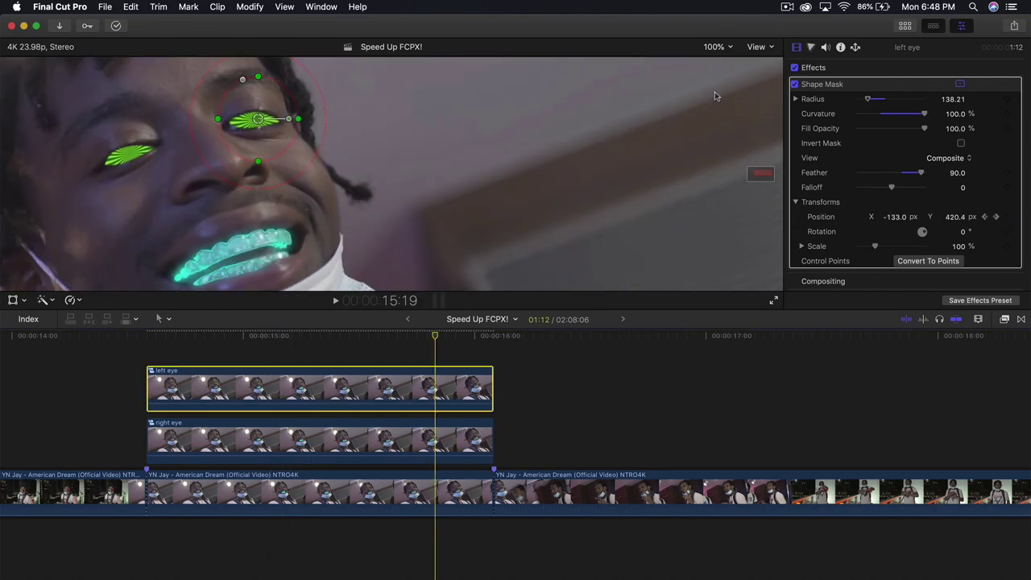
# Fit the full frame in the viewer and play through the shot from 14:12 to review both spiral eyes.
pyautogui.click(723, 48)
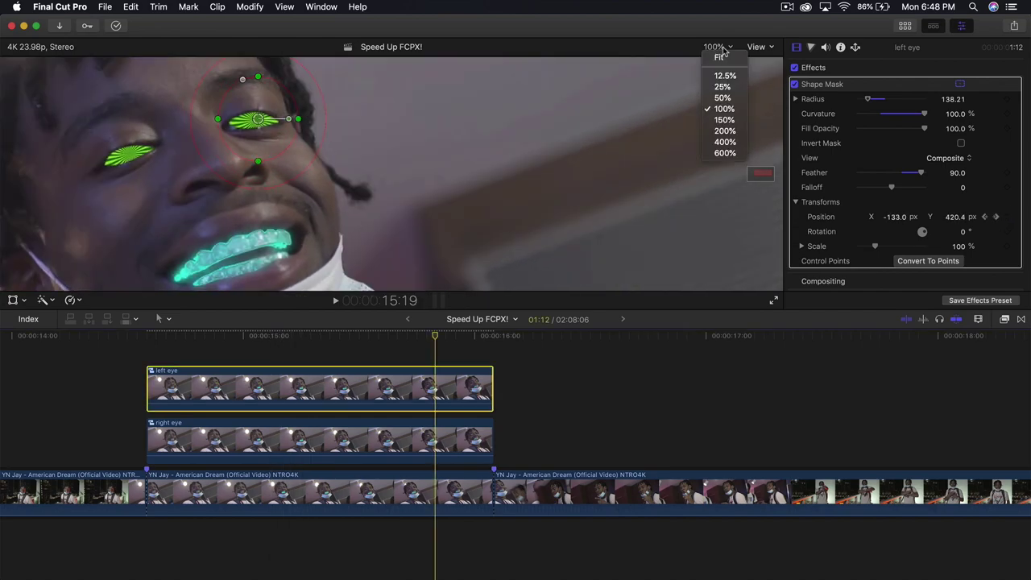
pyautogui.click(721, 58)
pyautogui.click(101, 349)
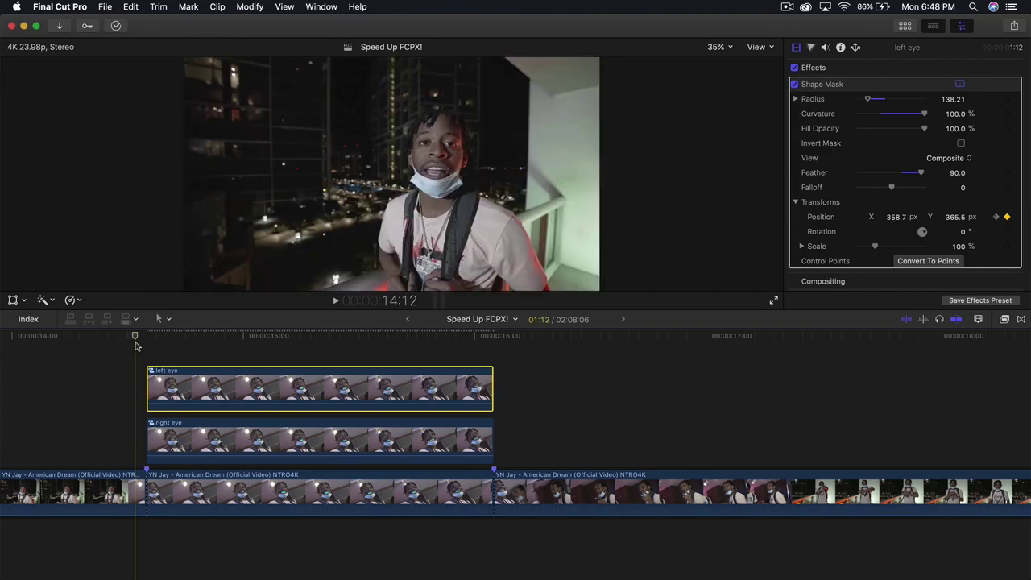
pyautogui.press('space')
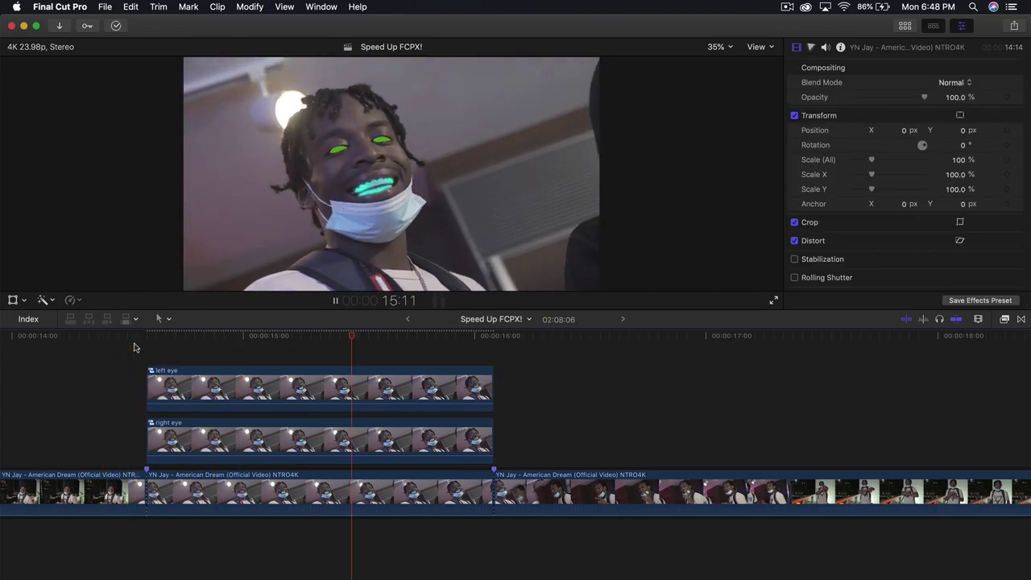
pyautogui.click(226, 354)
pyautogui.click(158, 366)
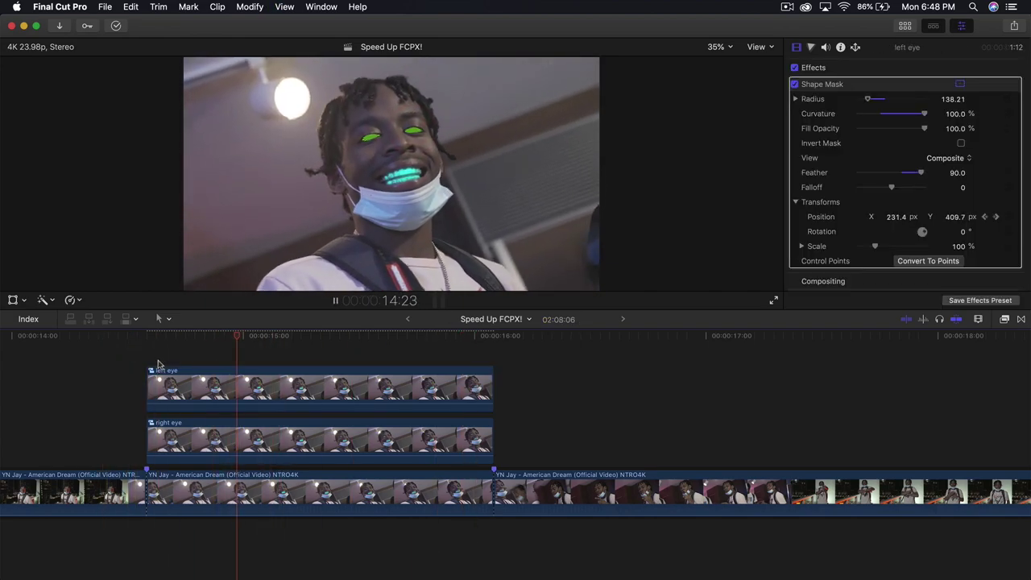
pyautogui.click(220, 351)
pyautogui.click(189, 353)
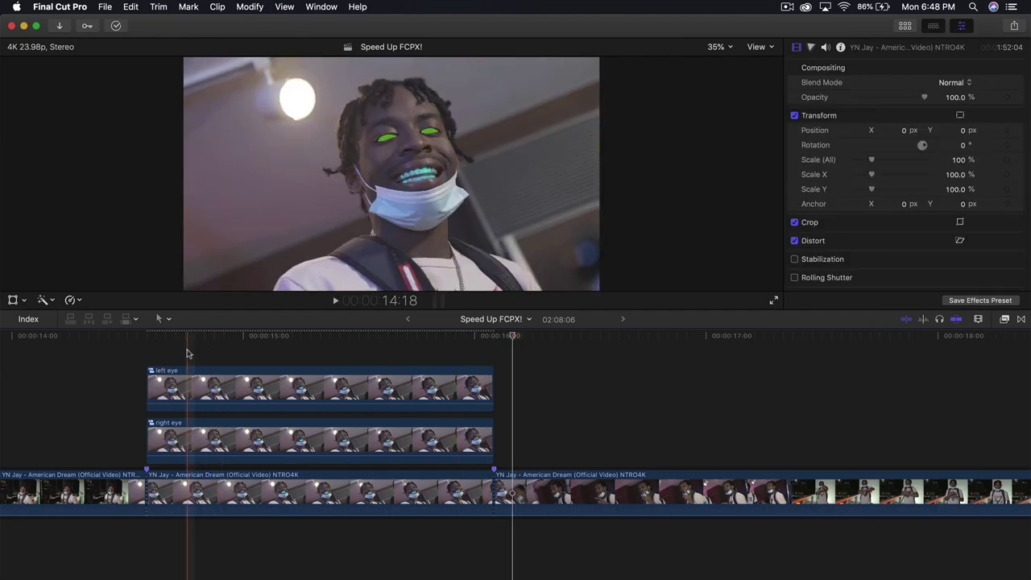
pyautogui.hscroll(-3, 189, 350)
pyautogui.press('space')
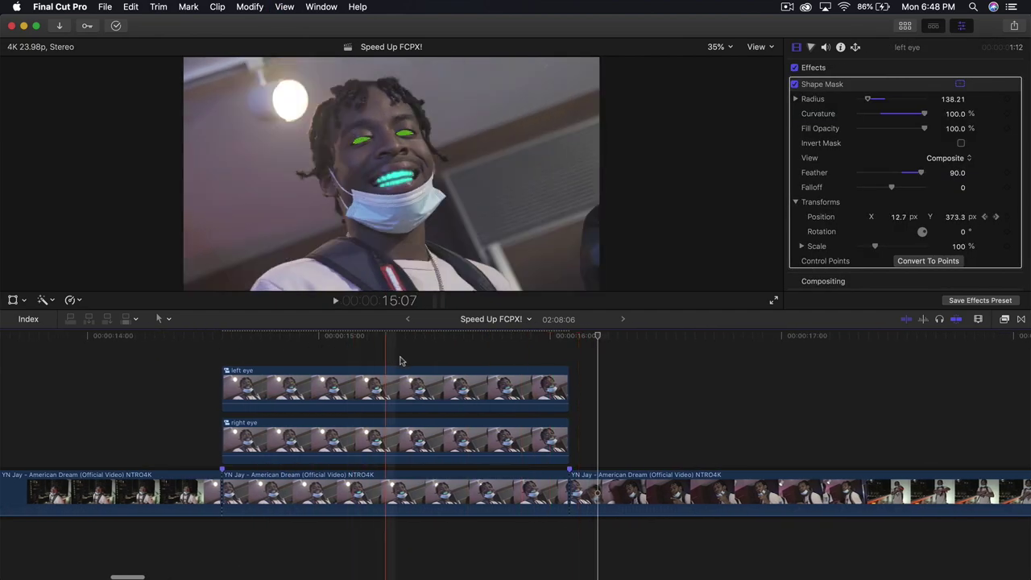
pyautogui.hscroll(-5, 382, 433)
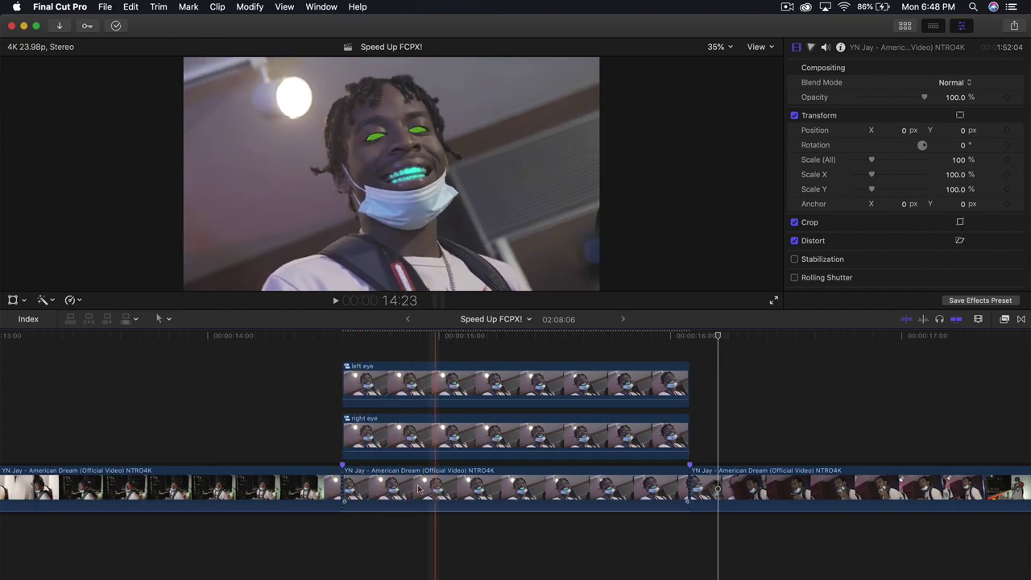
pyautogui.hscroll(4, 455, 401)
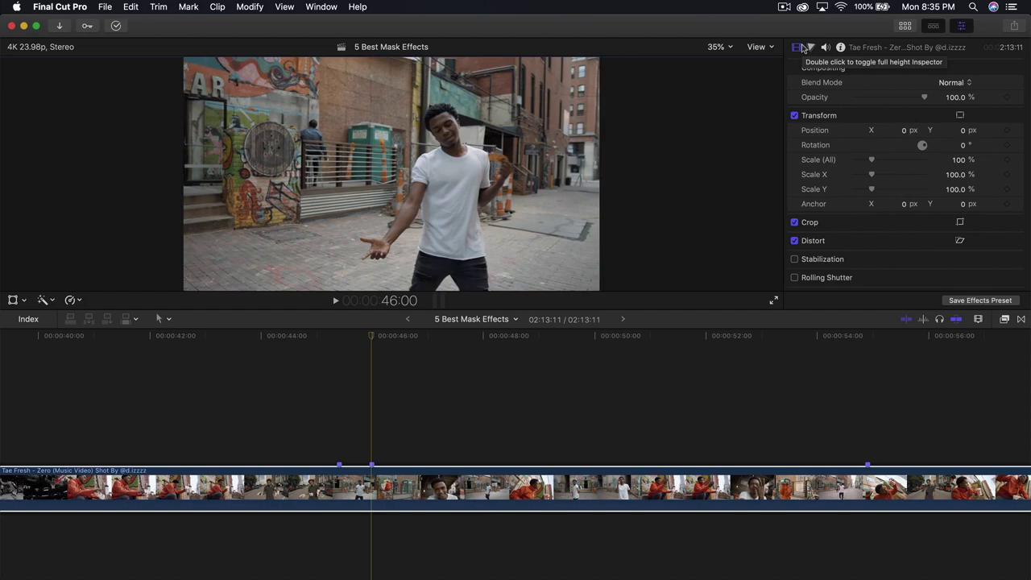
# In the 5 Best Mask Effects project, split the music video clip at 45:12.
pyautogui.moveTo(374, 336); pyautogui.dragTo(341, 341)
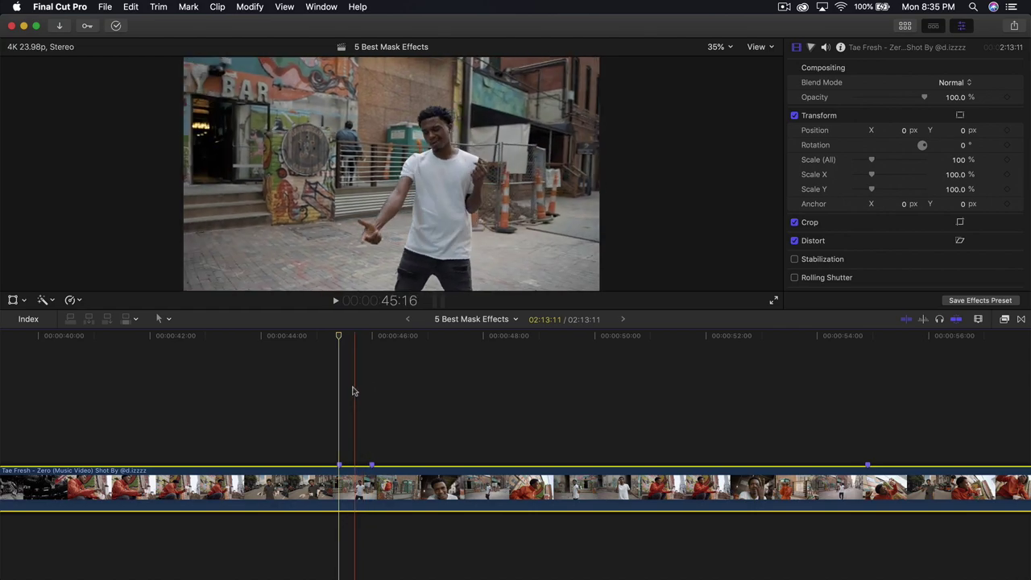
pyautogui.press('super+equal')
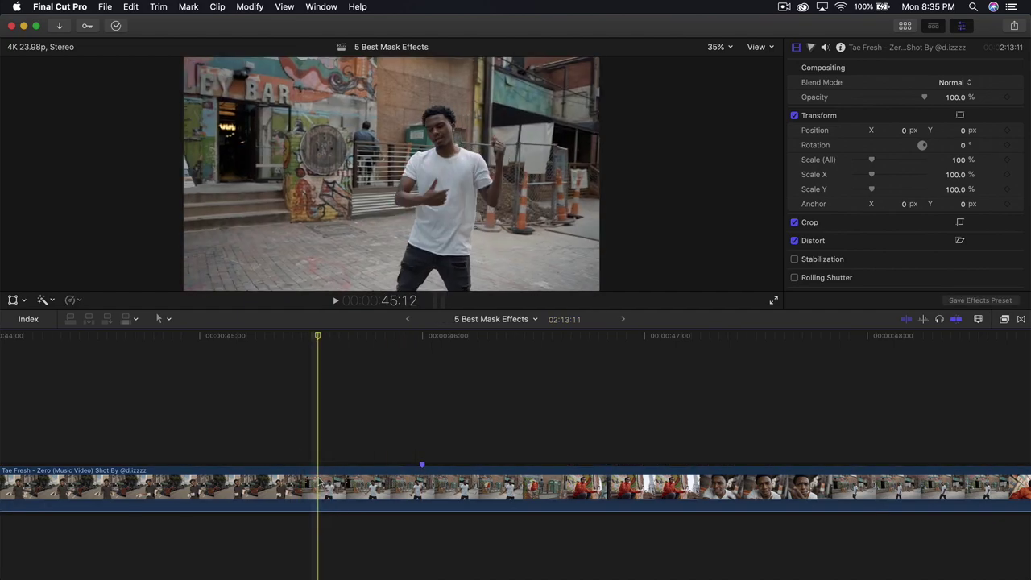
pyautogui.press('super+b')
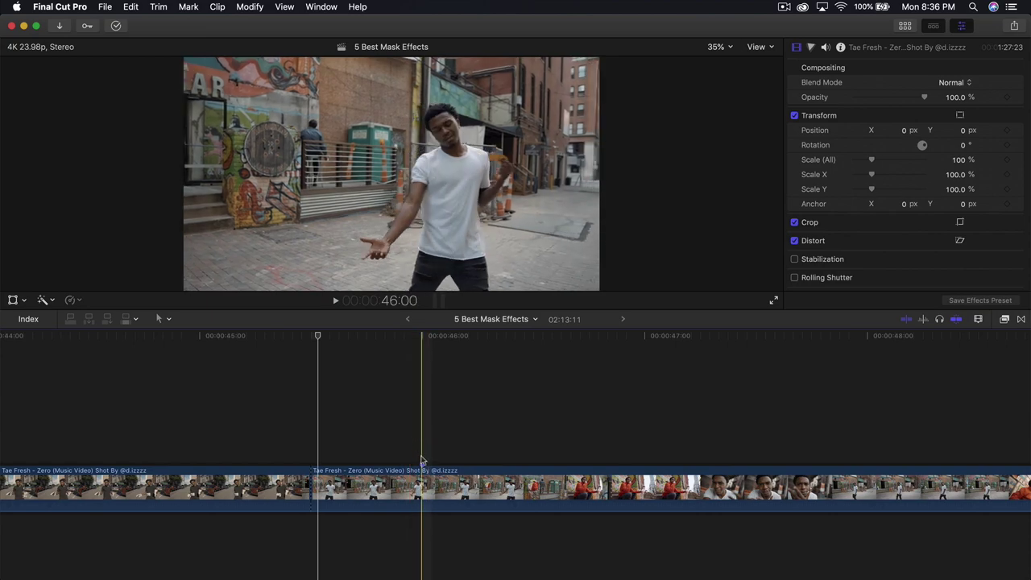
# Add a freeze frame at the 46:00 marker in the second part of the split clip.
pyautogui.click(429, 497)
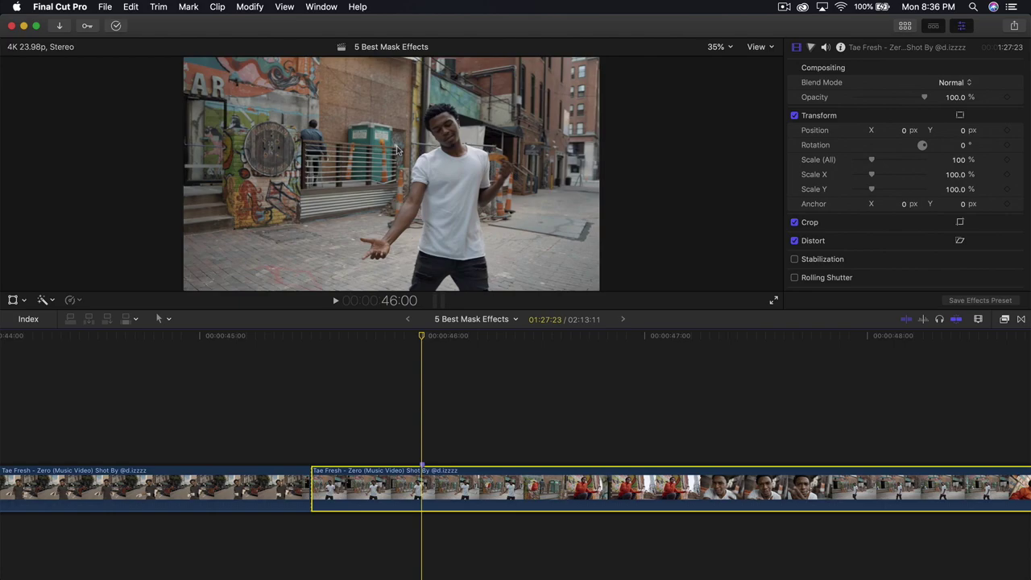
pyautogui.click(135, 6)
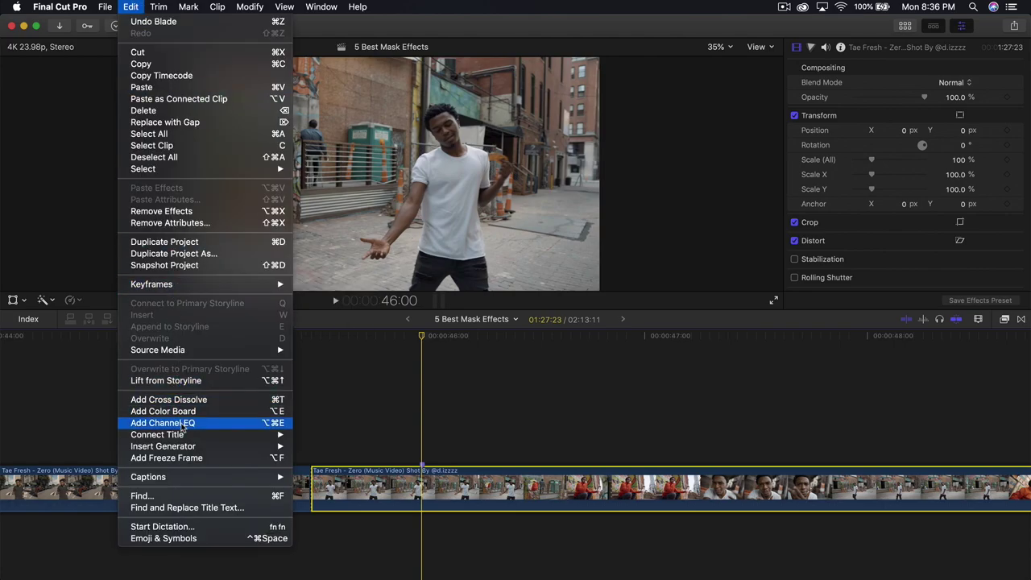
pyautogui.click(184, 458)
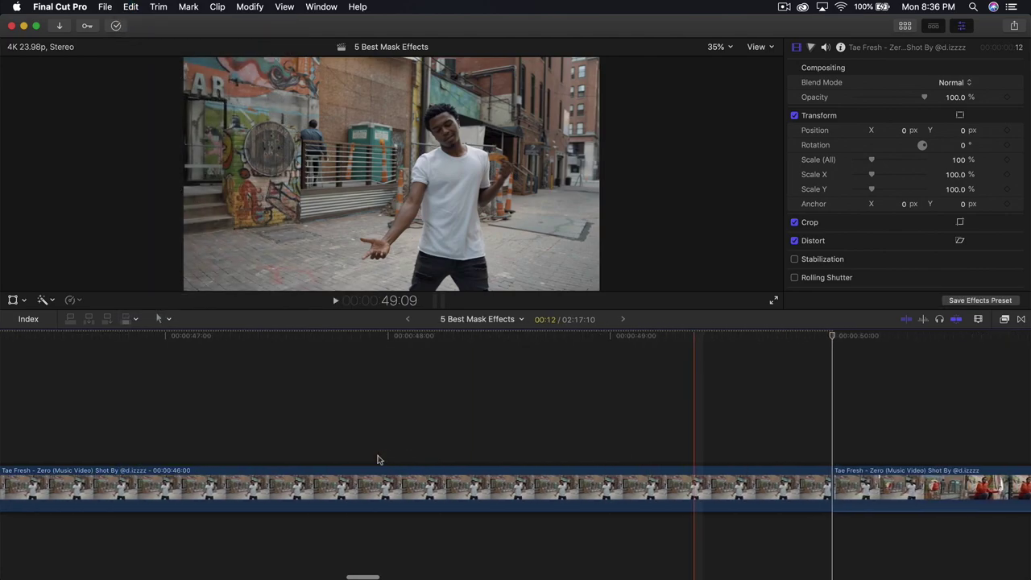
# Trim the end of the freeze frame clip to a duration of 22 frames, playing it back to judge the timing.
pyautogui.click(419, 474)
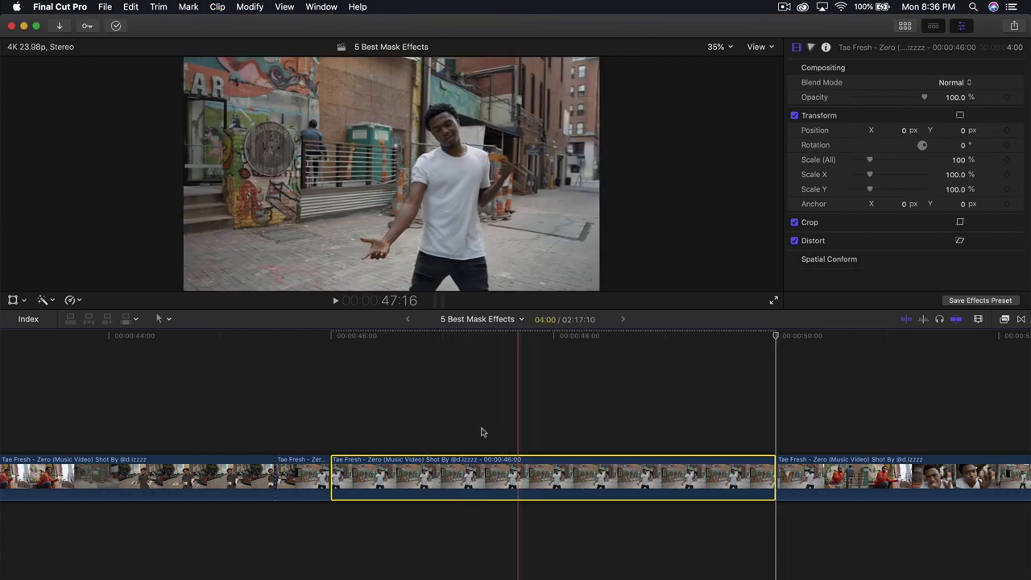
pyautogui.press('space')
pyautogui.press('space')
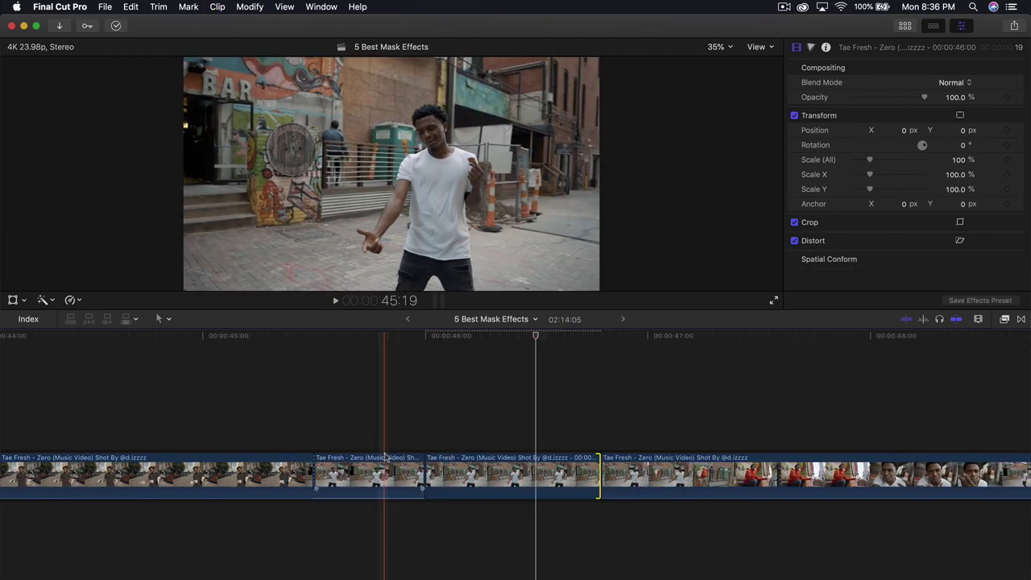
pyautogui.hscroll(1, 437, 453)
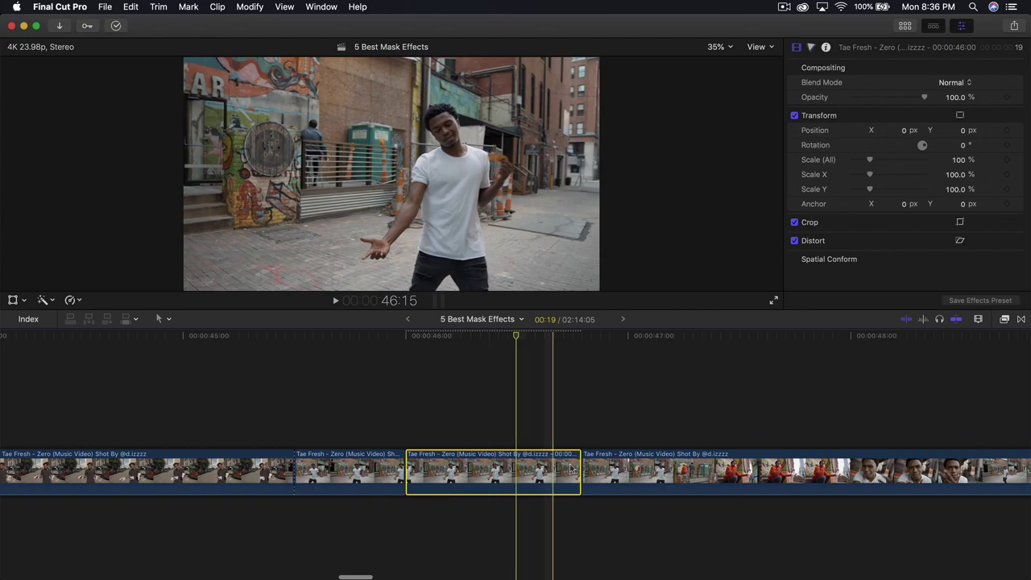
pyautogui.moveTo(579, 472); pyautogui.dragTo(606, 468)
pyautogui.press('space')
pyautogui.press('space')
pyautogui.press('space')
pyautogui.click(605, 469)
# Remove the footage between the freeze frame and the marked red-outfit shot so the two clips meet.
pyautogui.hscroll(10, 604, 468)
pyautogui.press('super+minus')
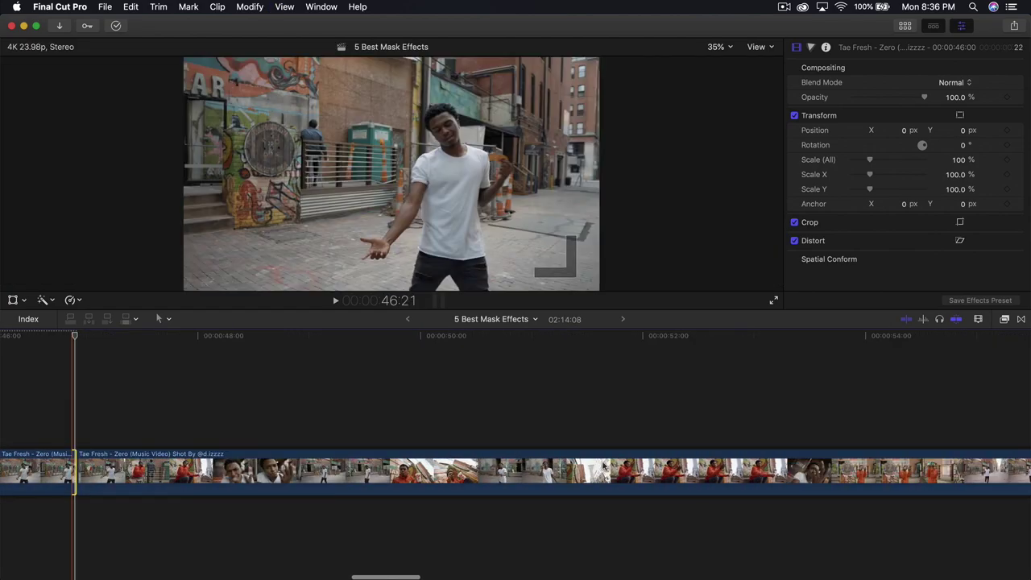
pyautogui.hscroll(4, 677, 468)
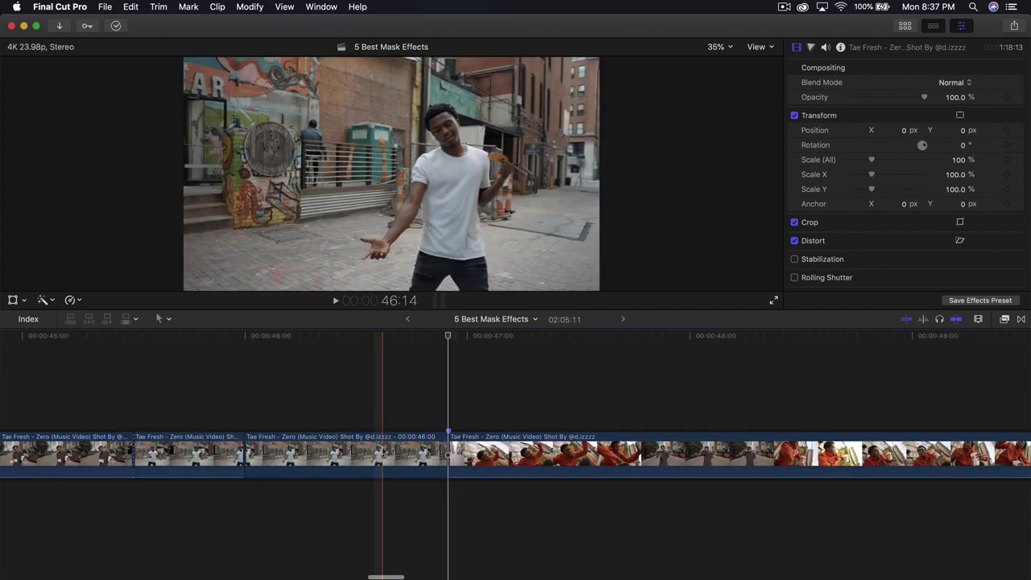
# Apply the Draw Mask effect to the 22-frame freeze frame clip.
pyautogui.click(295, 455)
pyautogui.click(280, 336)
pyautogui.click(1005, 319)
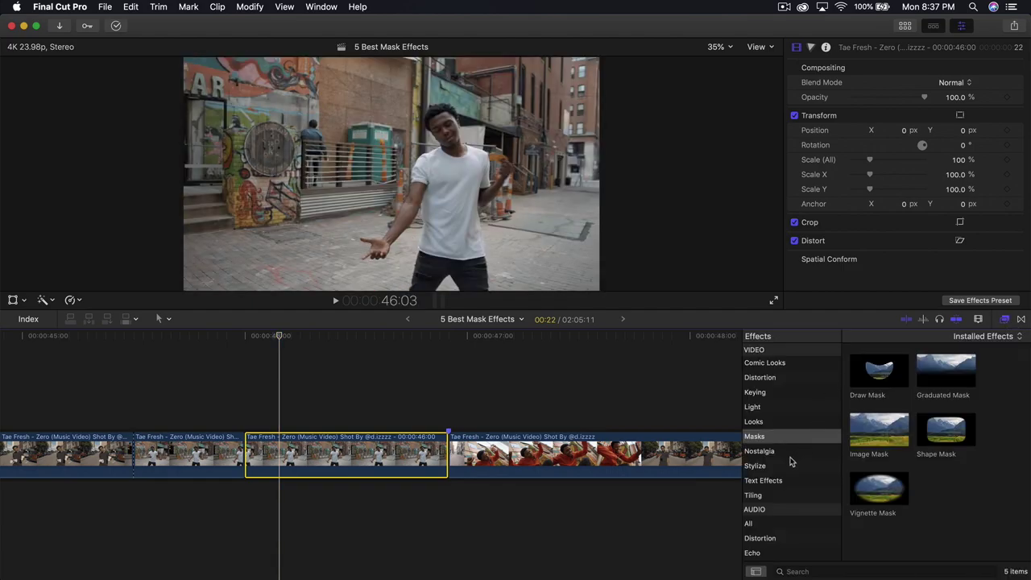
pyautogui.click(770, 441)
pyautogui.moveTo(857, 389)
pyautogui.mouseDown()
pyautogui.moveTo(431, 423)
pyautogui.moveTo(396, 456)
pyautogui.moveTo(862, 427)
pyautogui.moveTo(520, 438)
pyautogui.moveTo(891, 387)
pyautogui.mouseUp()
pyautogui.hscroll(-2, 427, 445)
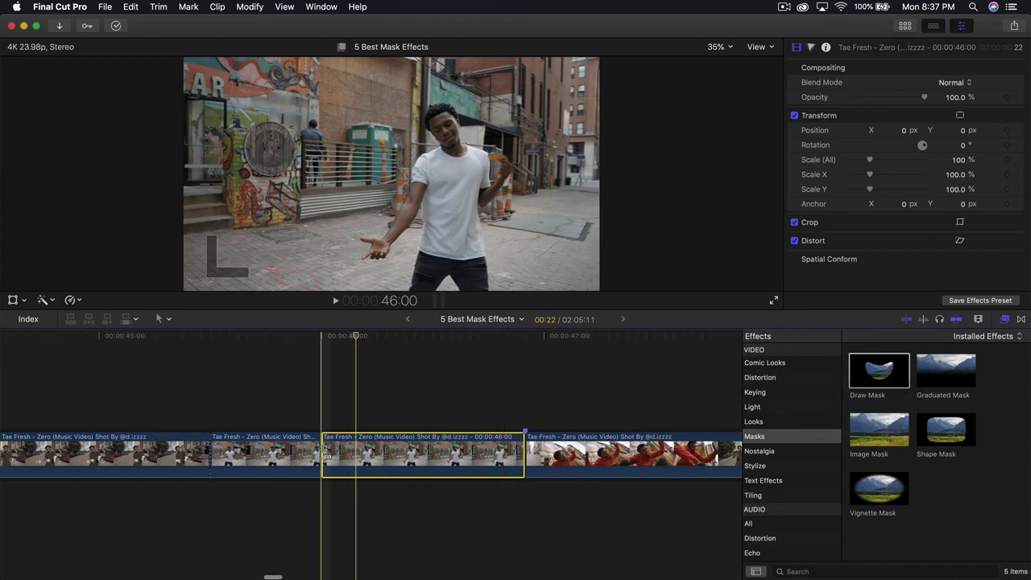
pyautogui.click(272, 448)
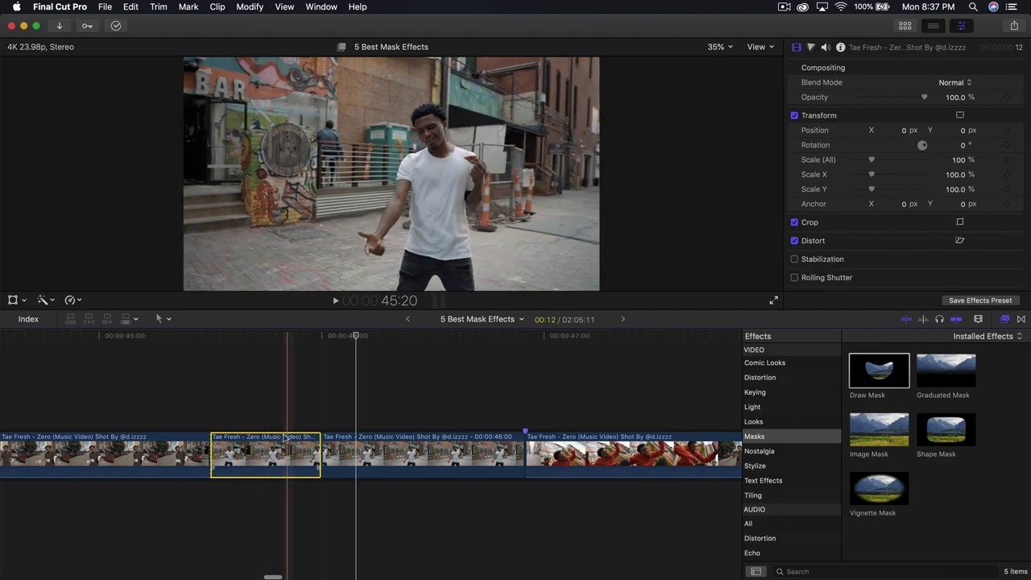
pyautogui.moveTo(878, 370)
pyautogui.mouseDown()
pyautogui.moveTo(615, 368)
pyautogui.moveTo(440, 453)
pyautogui.mouseUp()
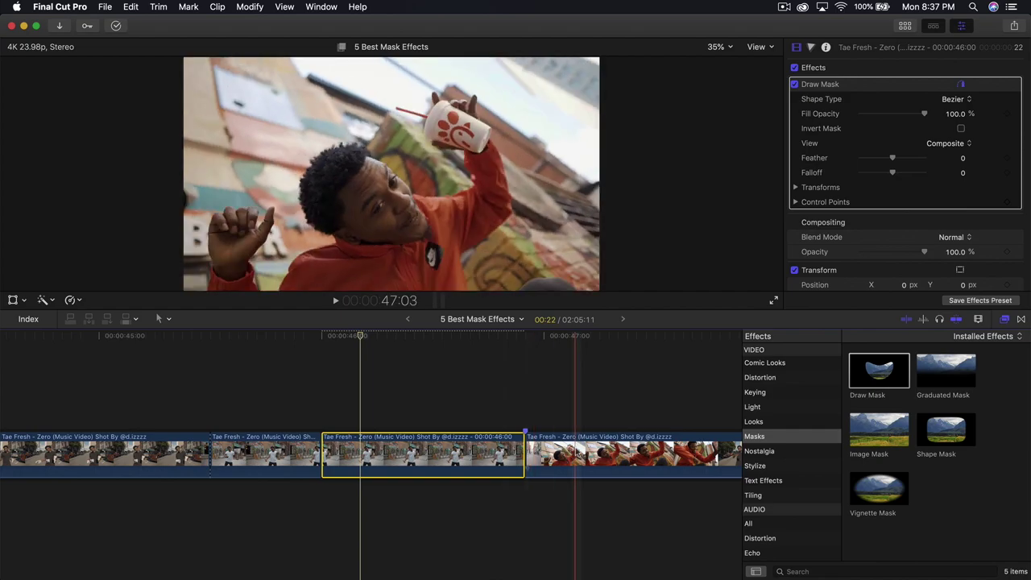
# Move the red-outfit clip beneath the freeze frame clip so the two overlap, and select the freeze frame.
pyautogui.hscroll(3, 548, 443)
pyautogui.moveTo(511, 443)
pyautogui.mouseDown()
pyautogui.moveTo(508, 466)
pyautogui.moveTo(312, 510)
pyautogui.moveTo(400, 499)
pyautogui.moveTo(390, 497)
pyautogui.mouseUp()
pyautogui.click(351, 455)
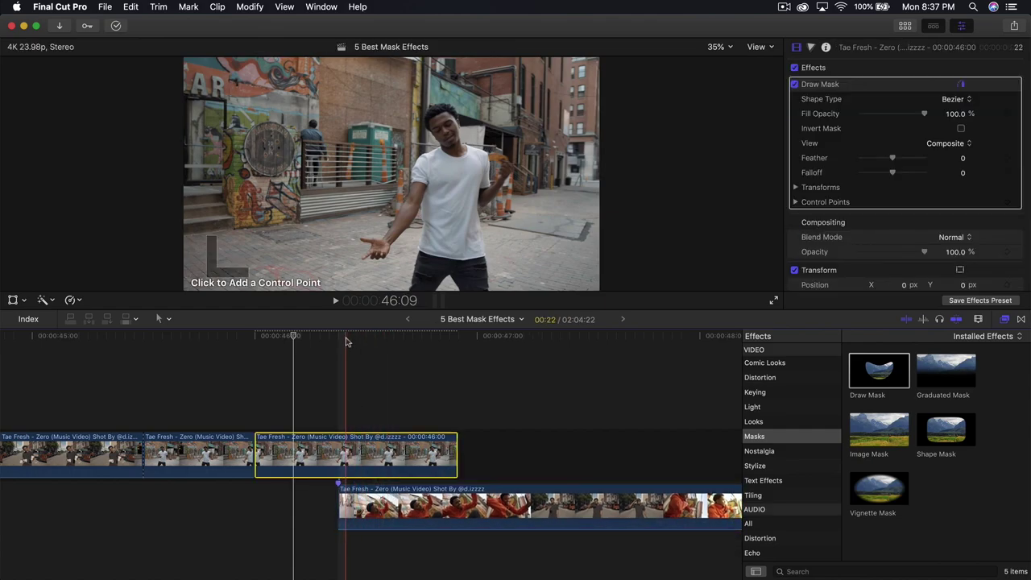
# Draw a closed four-point mask around the round wooden sign on the graffiti wall in the freeze frame.
pyautogui.click(719, 47)
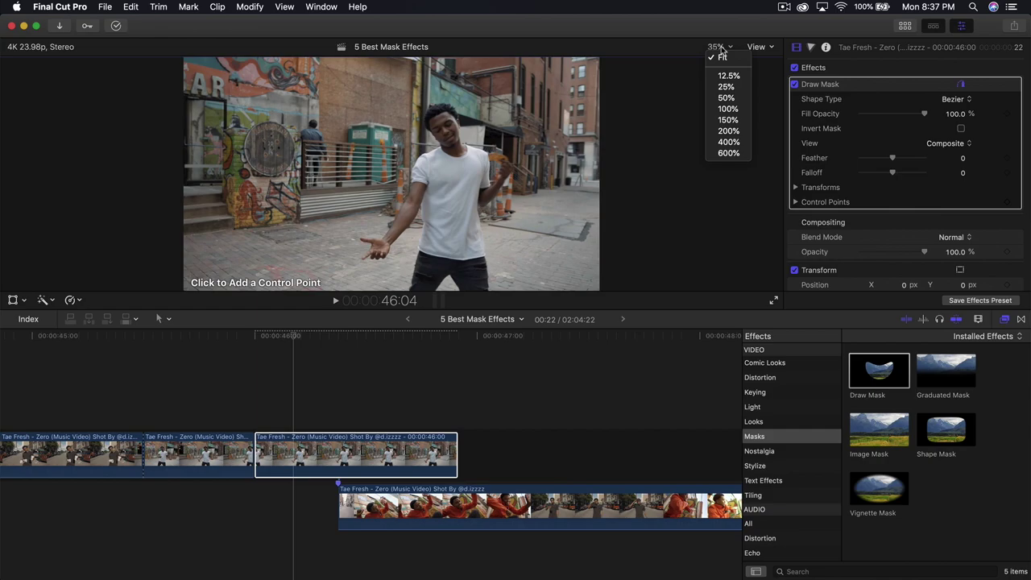
pyautogui.click(728, 119)
pyautogui.hscroll(-10, 743, 168)
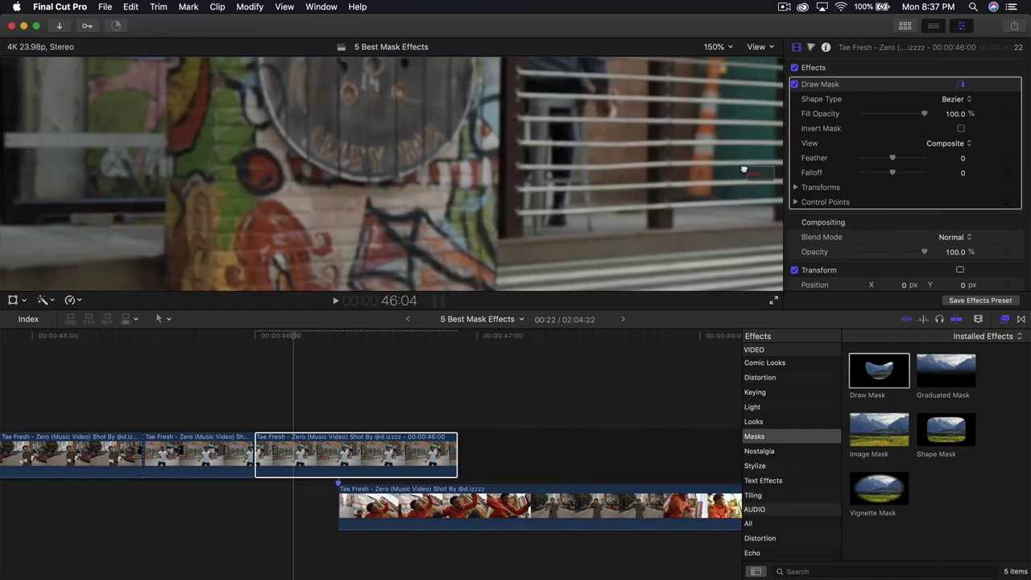
pyautogui.scroll(5, 744, 168)
pyautogui.click(720, 50)
pyautogui.click(724, 108)
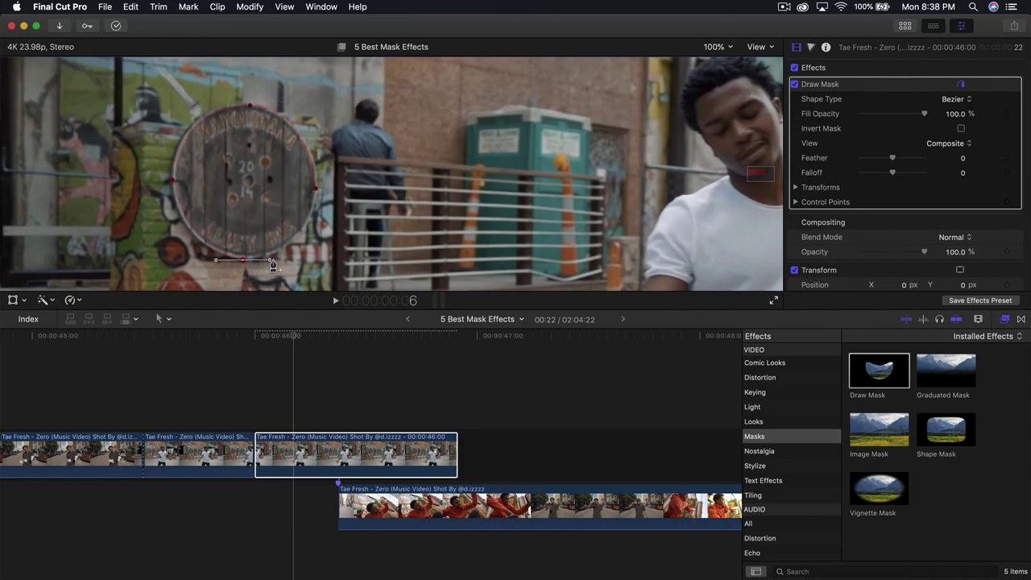
pyautogui.moveTo(241, 263); pyautogui.dragTo(245, 259)
pyautogui.click(316, 193)
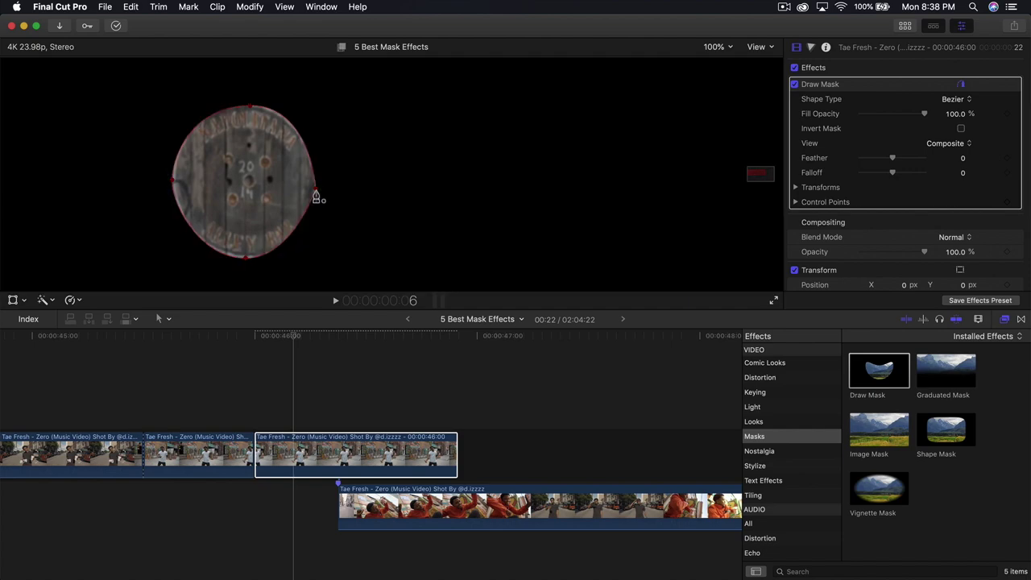
# Smooth the mask's right-hand point and adjust its top and left points to follow the round sign.
pyautogui.rightClick(316, 194)
pyautogui.click(344, 206)
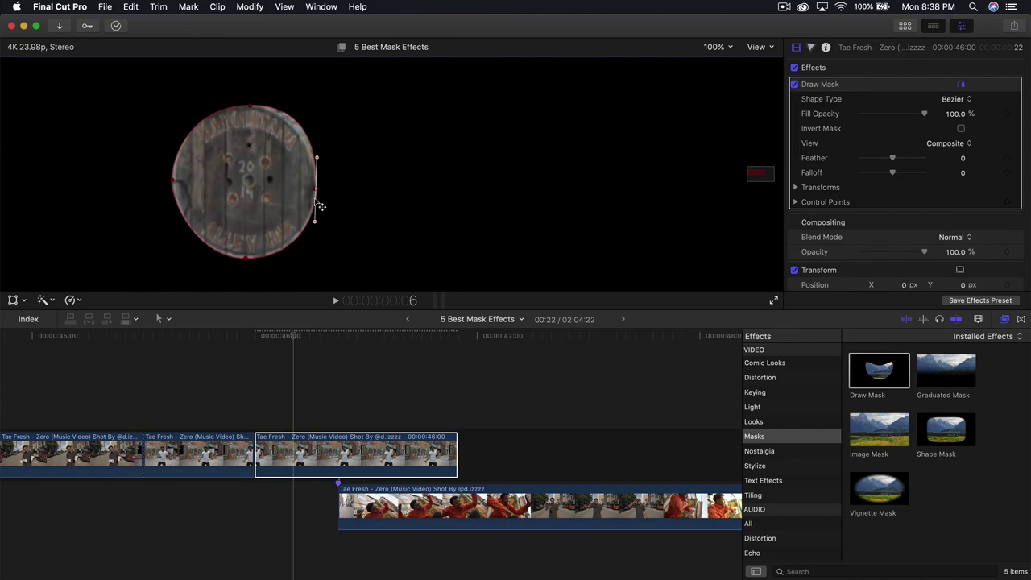
pyautogui.moveTo(251, 108); pyautogui.dragTo(245, 108)
pyautogui.moveTo(172, 180); pyautogui.dragTo(171, 182)
# Invert the draw mask to cut the sign out of the freeze frame, fitting the view and stepping through frames to check.
pyautogui.click(713, 47)
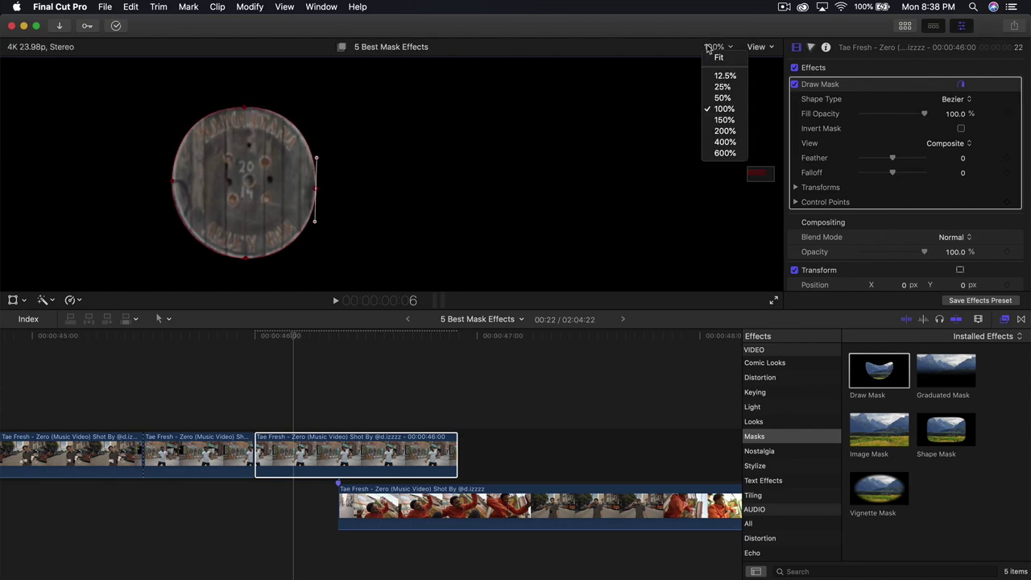
pyautogui.click(719, 59)
pyautogui.click(962, 129)
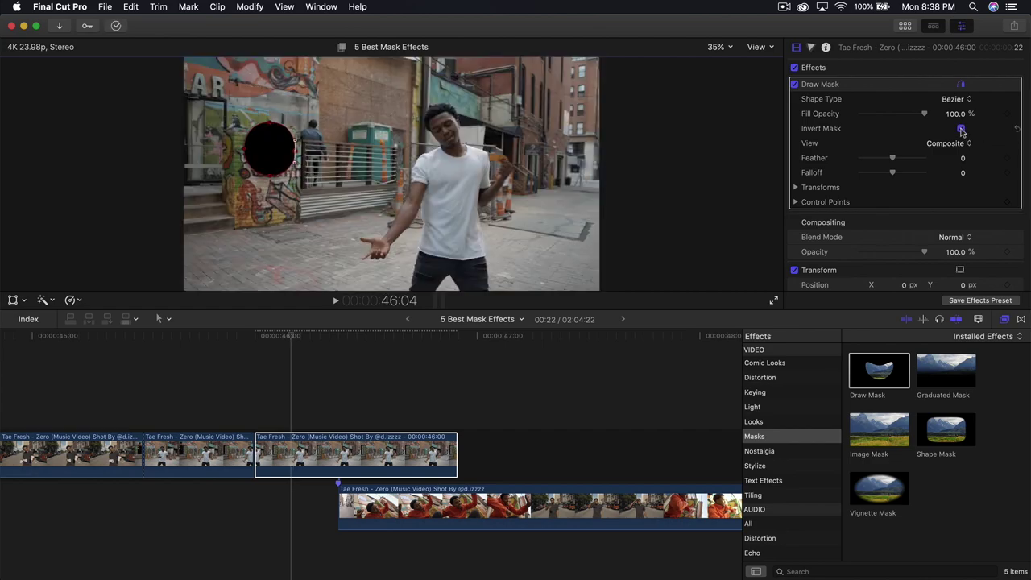
pyautogui.click(264, 460)
pyautogui.press('Right')
pyautogui.press('Right')
pyautogui.press('Right')
pyautogui.press('Right')
pyautogui.press('Right')
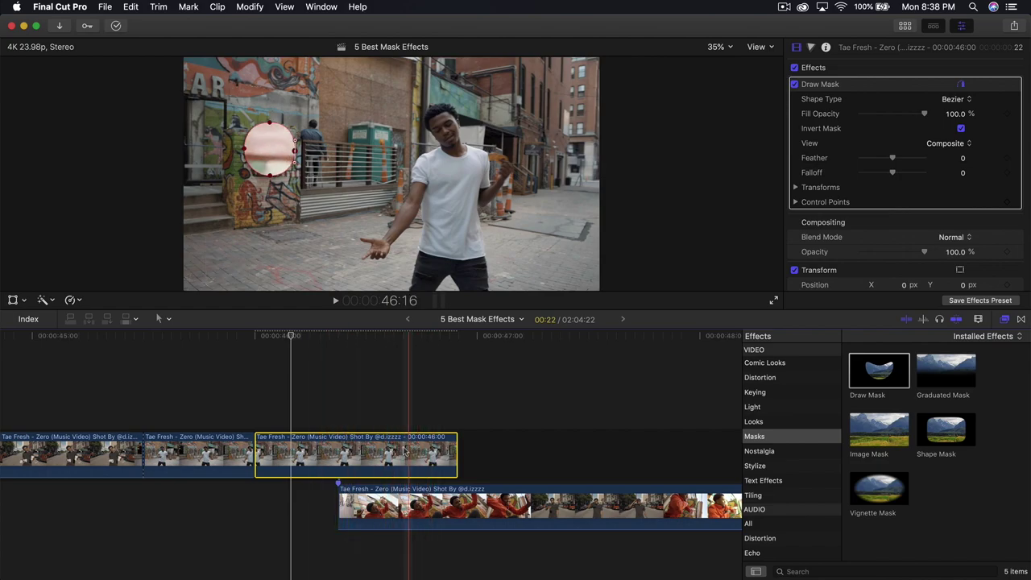
# Align the start of the red-outfit clip with the start of the freeze frame at 46:00 and play it back.
pyautogui.click(378, 514)
pyautogui.moveTo(378, 514); pyautogui.dragTo(288, 507)
pyautogui.press('space')
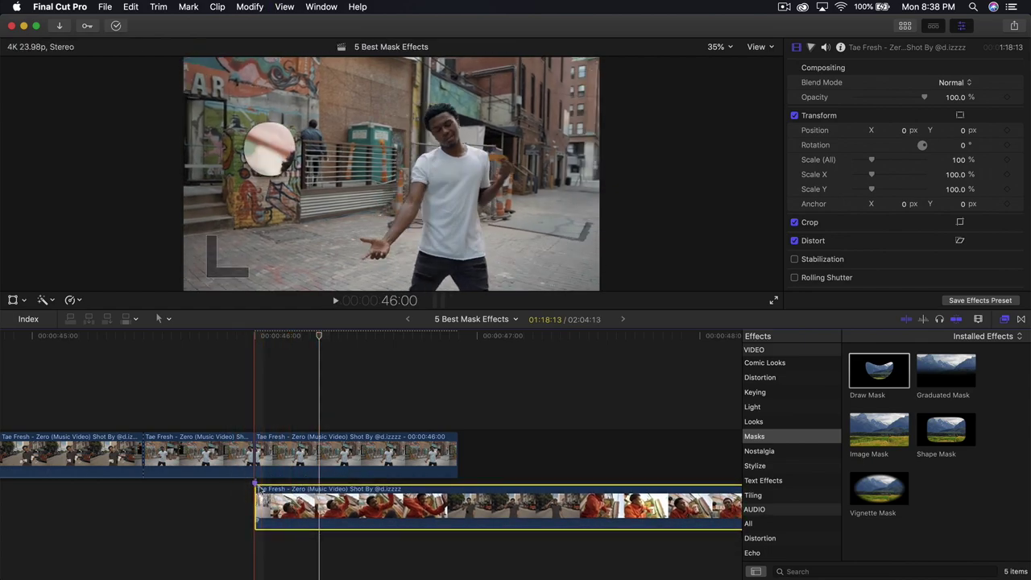
# Add Position and Scale keyframes to the freeze frame at 46:00, with the scale at 100%.
pyautogui.click(257, 347)
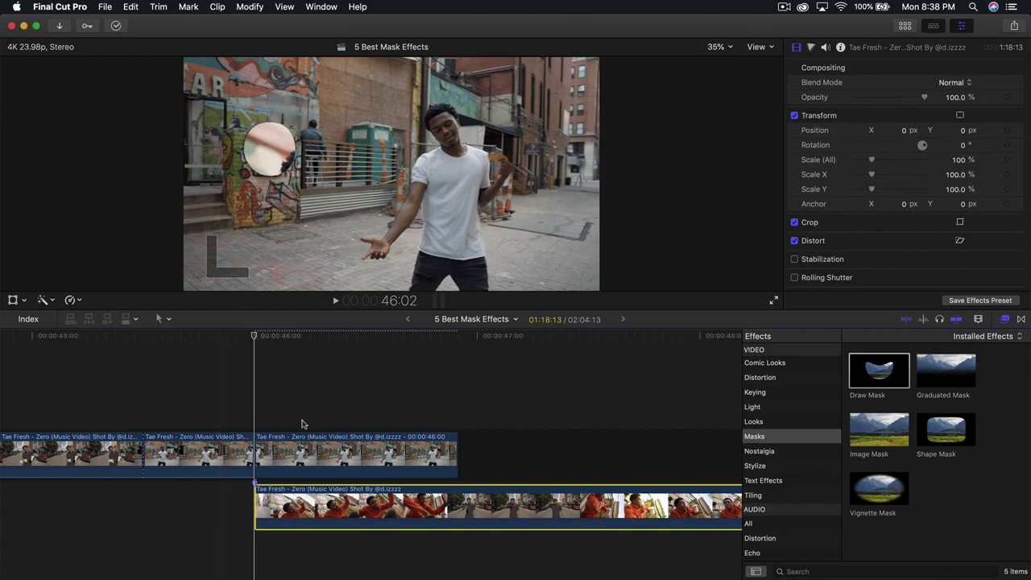
pyautogui.click(290, 455)
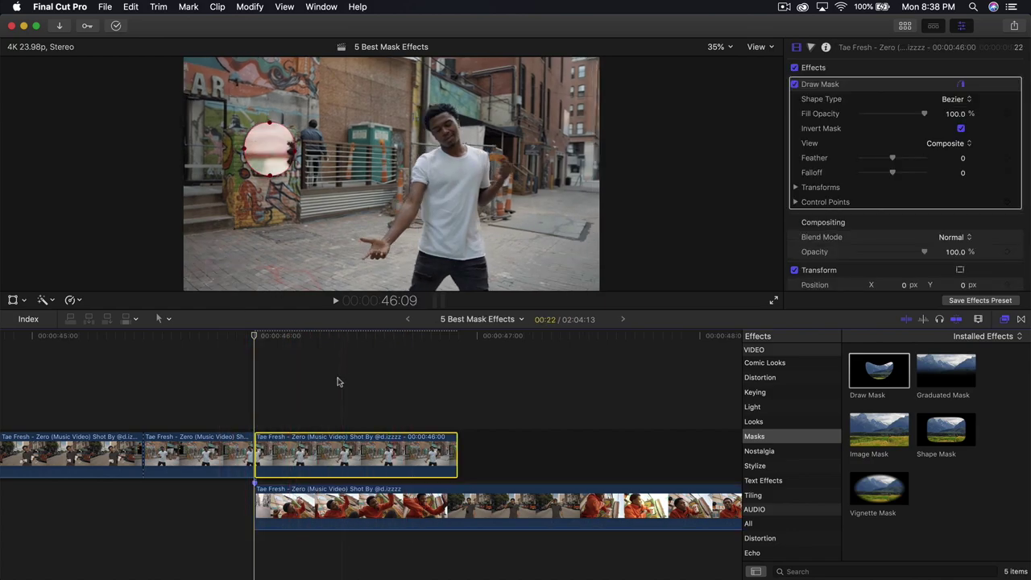
pyautogui.scroll(-5, 887, 162)
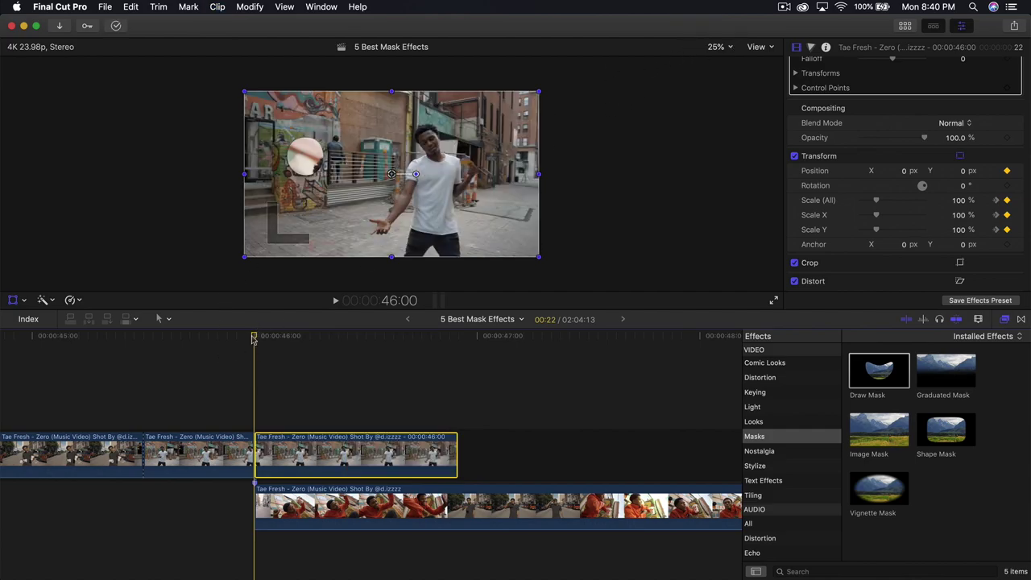
# At 46:21, set the freeze frame's scale to 400% and reposition it to center the circular cutout.
pyautogui.moveTo(258, 339); pyautogui.dragTo(452, 342)
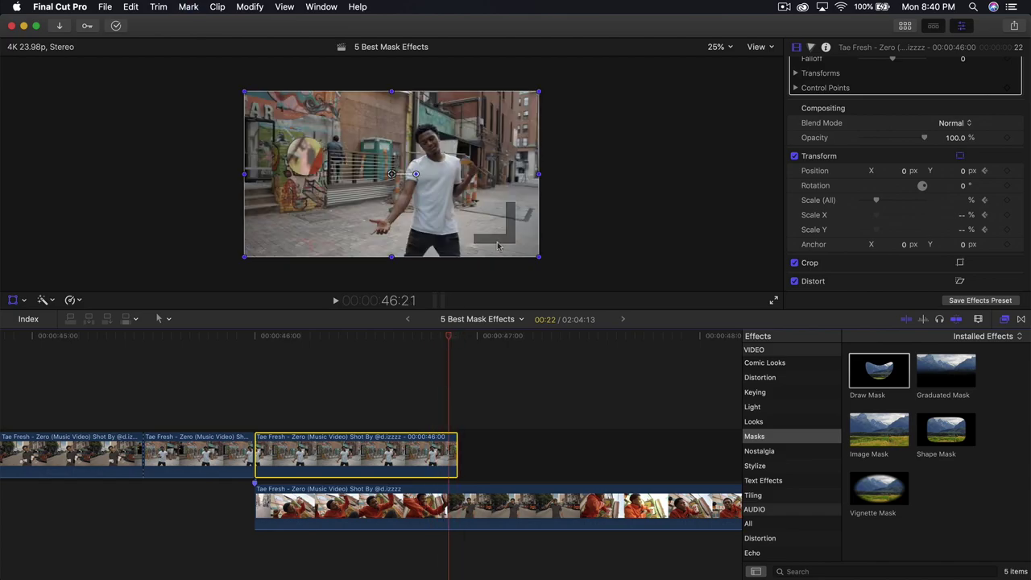
pyautogui.moveTo(878, 201); pyautogui.dragTo(927, 200)
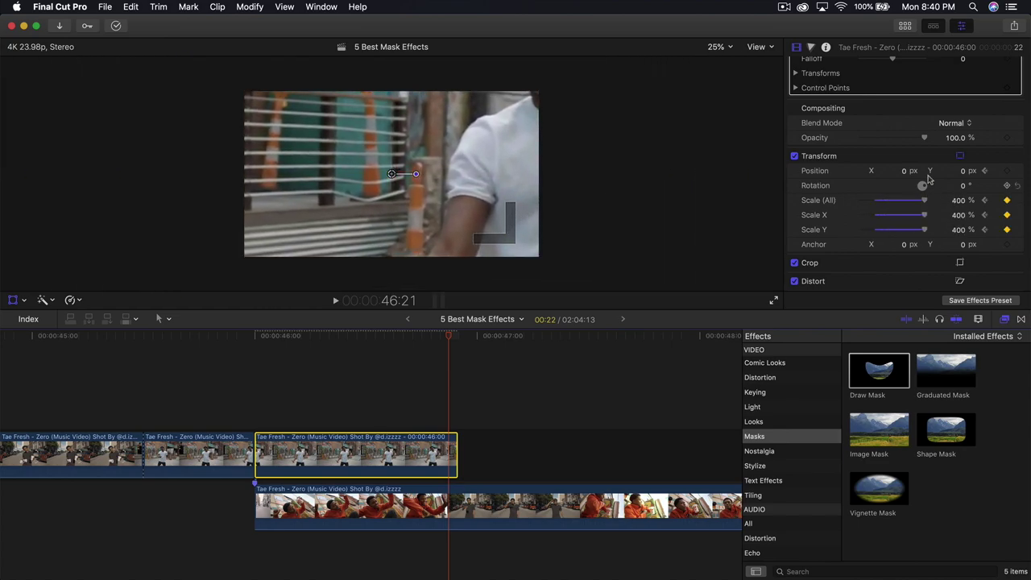
pyautogui.moveTo(291, 144); pyautogui.dragTo(483, 213)
pyautogui.moveTo(339, 157); pyautogui.dragTo(464, 192)
pyautogui.moveTo(365, 206); pyautogui.dragTo(382, 178)
# Raise the freeze frame's scale at 46:21 to 1082% and reposition it so the circular cutout fills the frame.
pyautogui.click(452, 337)
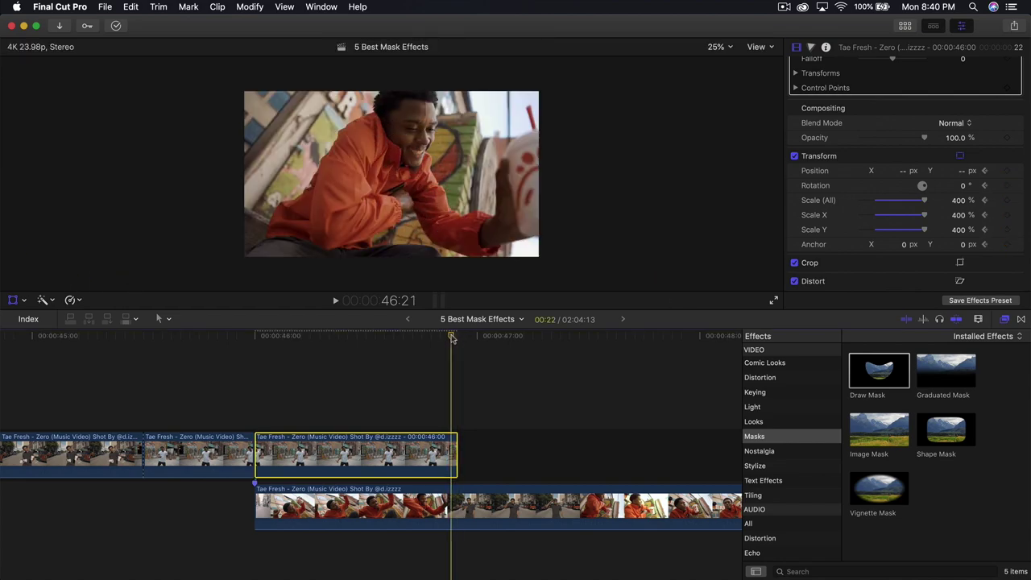
pyautogui.press('Right')
pyautogui.press('Left')
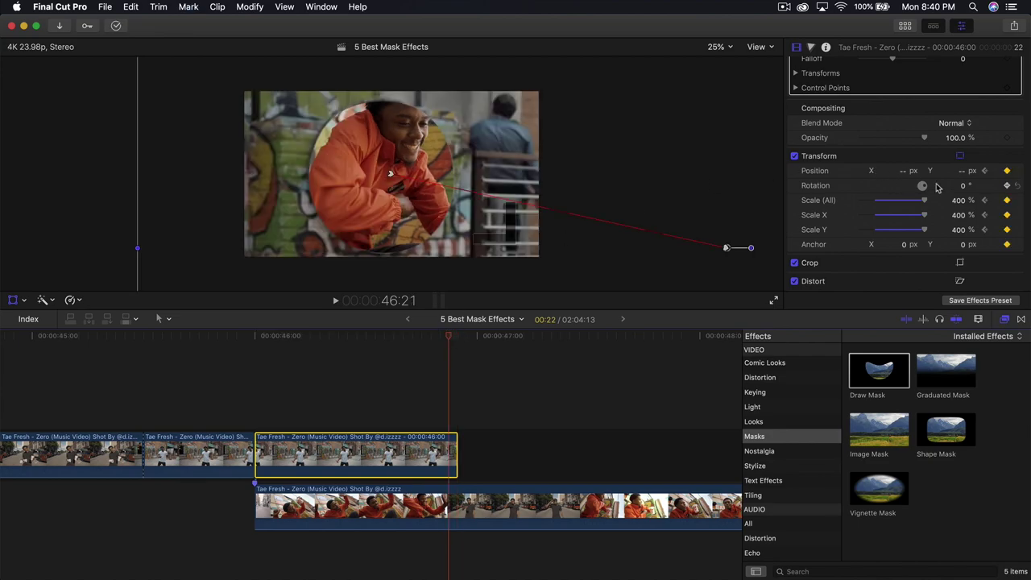
pyautogui.click(961, 198)
pyautogui.moveTo(959, 201); pyautogui.dragTo(959, 200)
pyautogui.moveTo(244, 142); pyautogui.dragTo(442, 182)
pyautogui.moveTo(954, 204); pyautogui.dragTo(991, 204)
pyautogui.moveTo(161, 144); pyautogui.dragTo(561, 226)
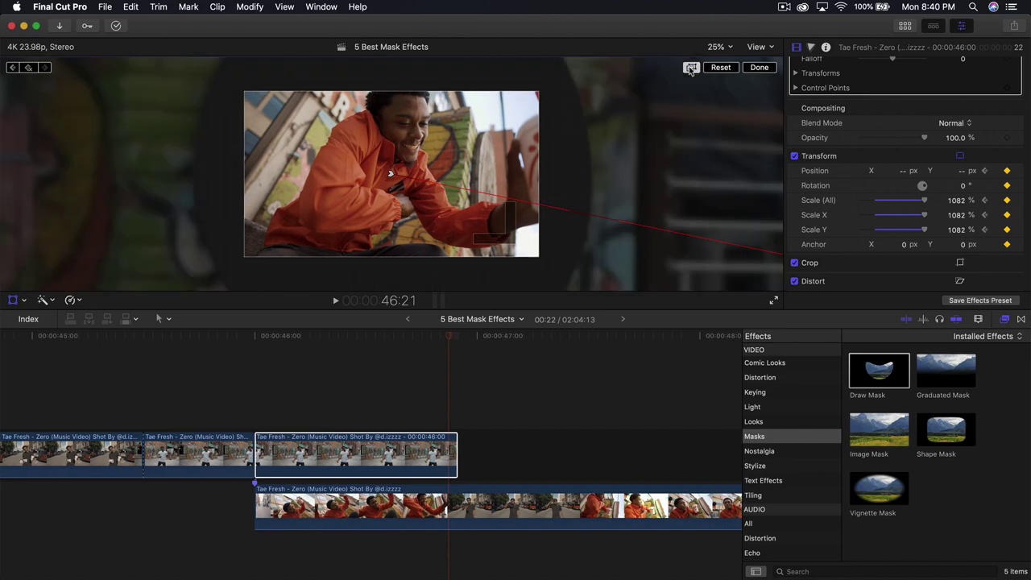
pyautogui.moveTo(609, 122); pyautogui.dragTo(590, 150)
# Review the zoom through the sign by scrubbing back to 46:00, fitting the view and playing the clip.
pyautogui.moveTo(445, 340); pyautogui.dragTo(404, 339)
pyautogui.moveTo(469, 269); pyautogui.dragTo(449, 267)
pyautogui.moveTo(422, 339); pyautogui.dragTo(253, 355)
pyautogui.click(729, 48)
pyautogui.click(724, 61)
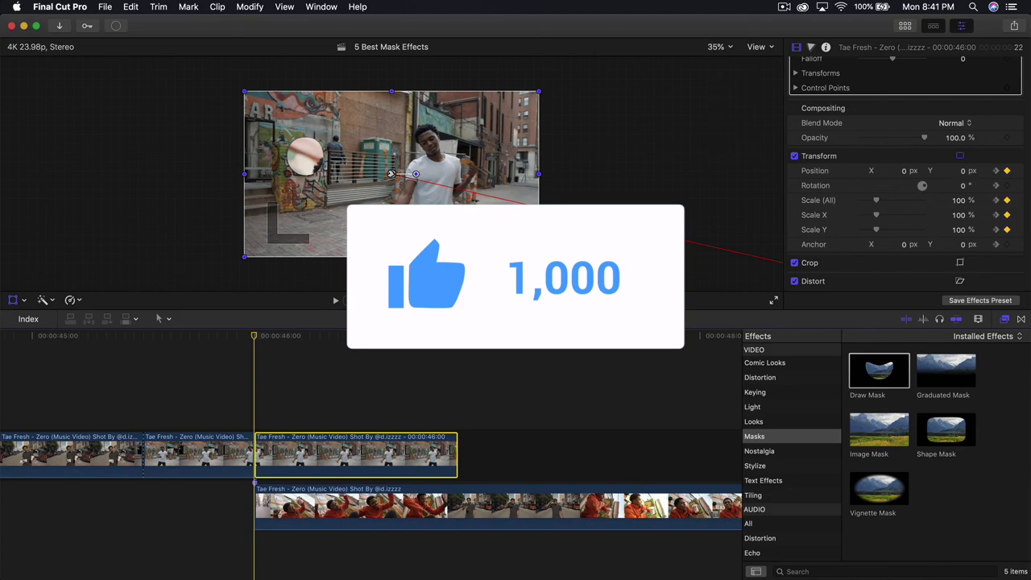
pyautogui.click(257, 344)
pyautogui.press('space')
pyautogui.click(259, 343)
pyautogui.press('space')
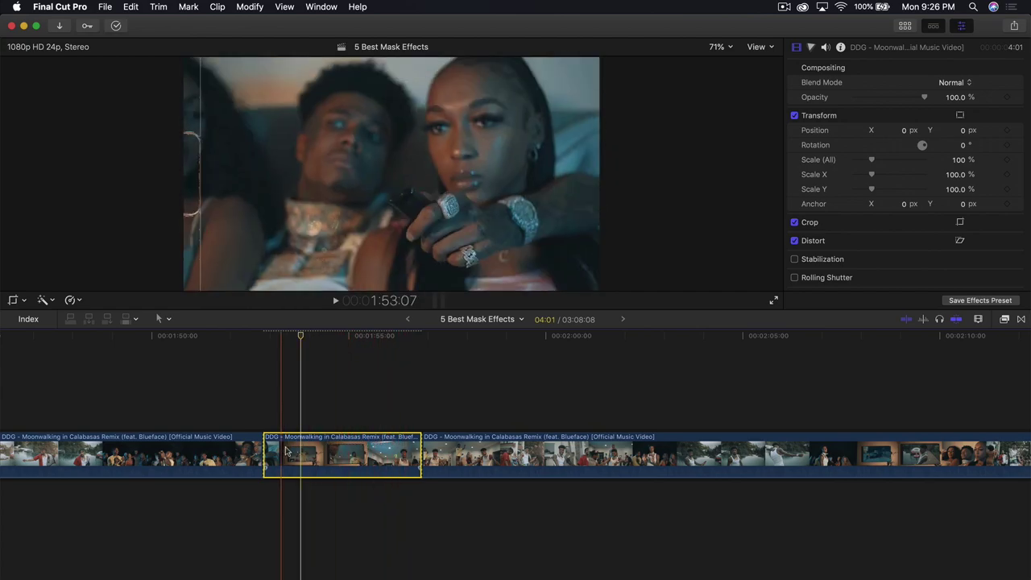
# Stack a copy of the 4:01 TV clip above the original and apply the Draw Mask effect to the copy.
pyautogui.moveTo(286, 451); pyautogui.dragTo(291, 425)
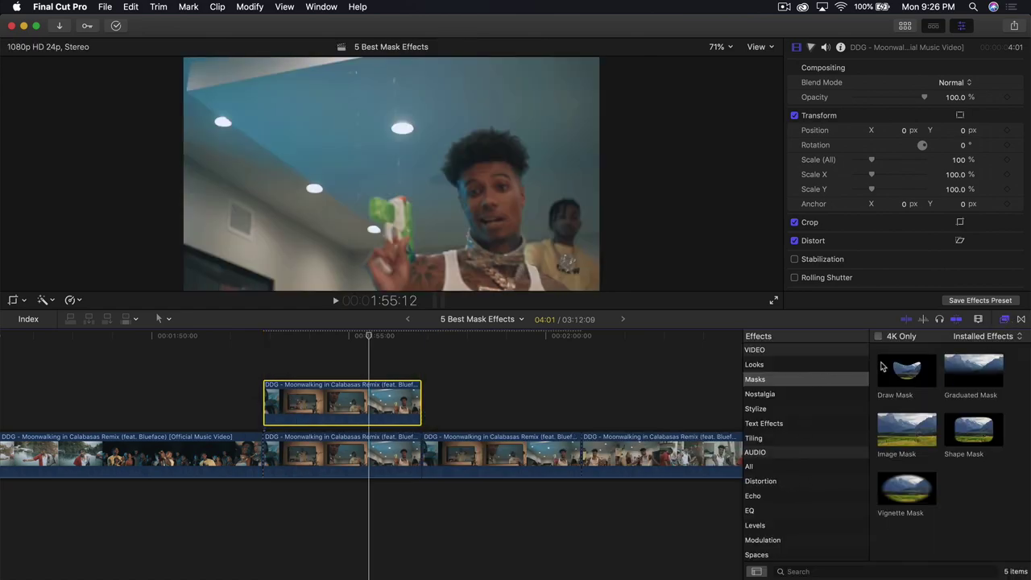
pyautogui.moveTo(901, 372)
pyautogui.mouseDown()
pyautogui.moveTo(345, 363)
pyautogui.moveTo(332, 400)
pyautogui.mouseUp()
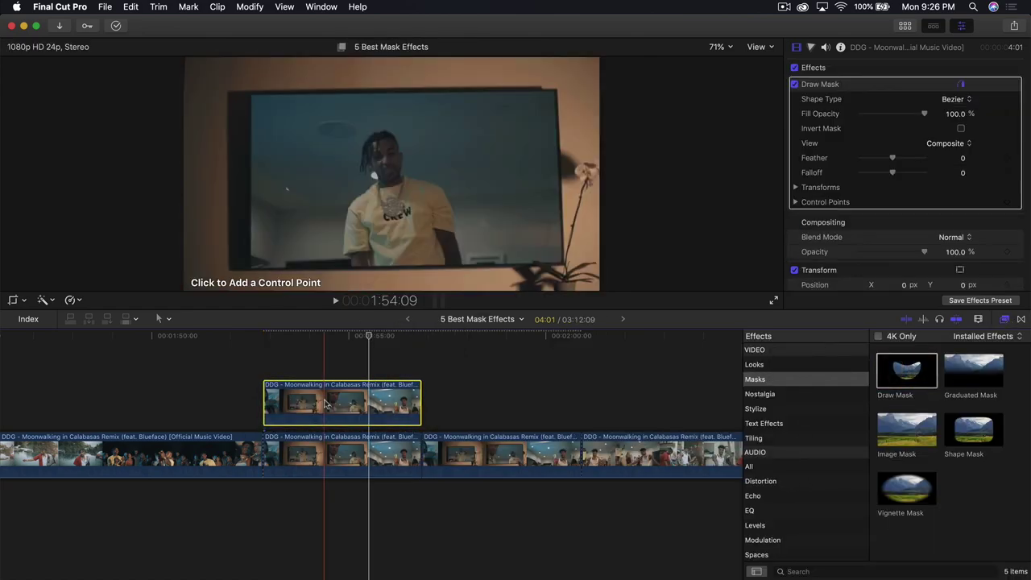
pyautogui.click(1006, 320)
# Position the playhead at 1:53:18, the first frame of the TV shot in the upper clip.
pyautogui.moveTo(369, 336); pyautogui.dragTo(275, 348)
pyautogui.press('Right')
pyautogui.press('Right')
pyautogui.press('Right')
pyautogui.press('Right')
pyautogui.press('Right')
pyautogui.press('Right')
pyautogui.press('Right')
pyautogui.press('Right')
pyautogui.press('Right')
pyautogui.press('Right')
pyautogui.press('Right')
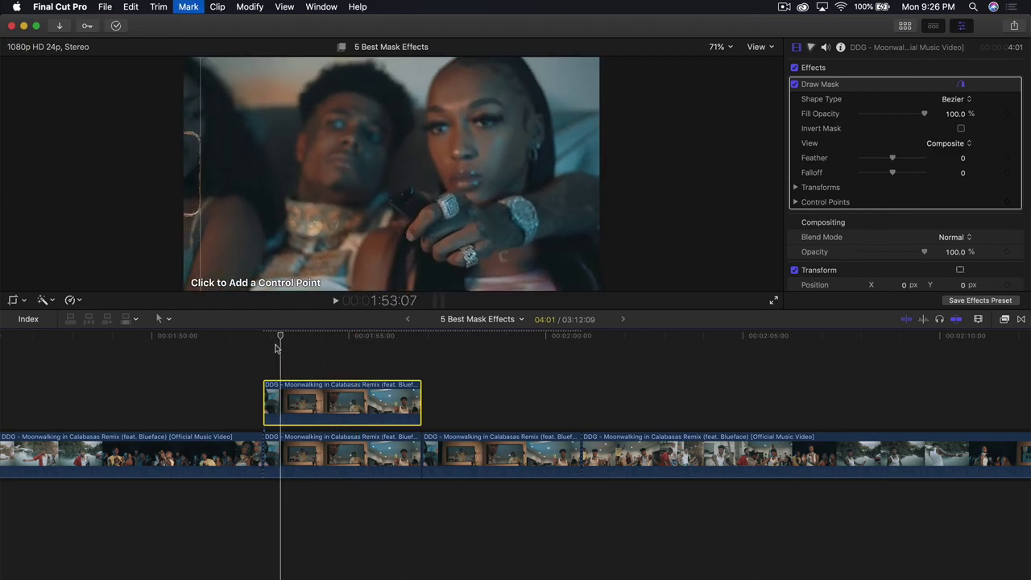
pyautogui.press('Right')
pyautogui.press('Right')
pyautogui.press('Right')
pyautogui.press('Right')
pyautogui.press('Right')
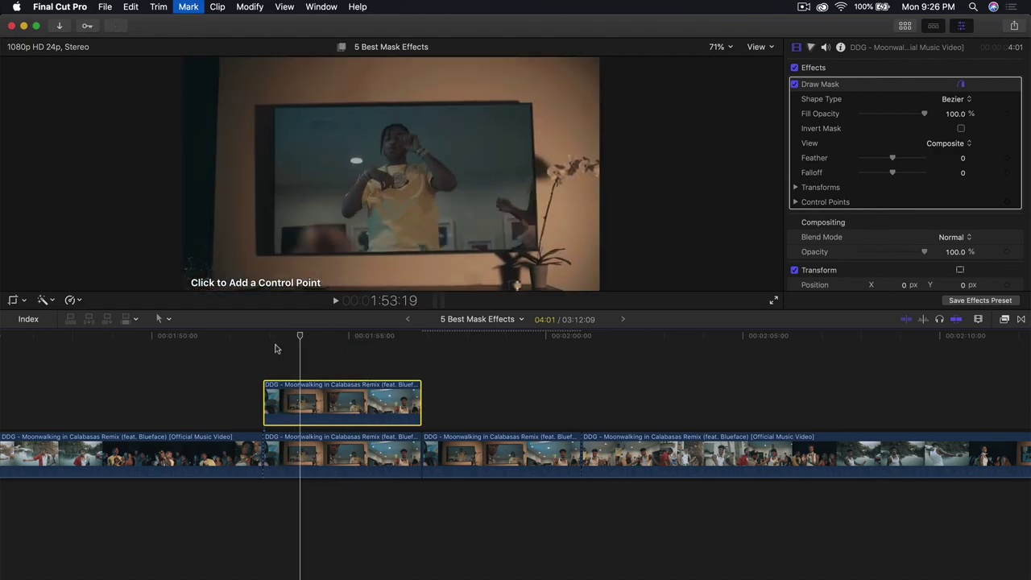
pyautogui.press('Left')
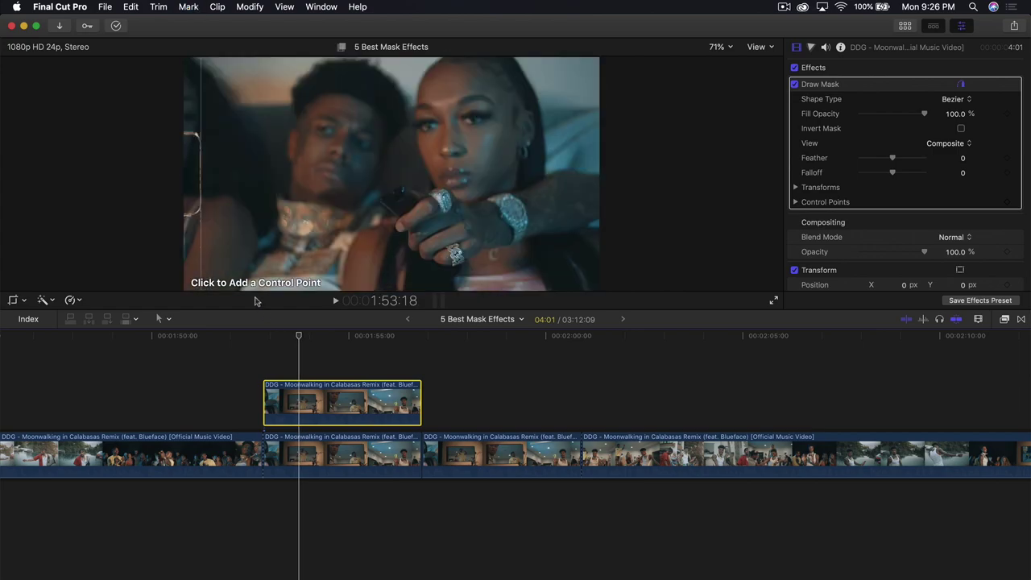
# Draw a closed four-corner linear mask tightly around the TV screen in the upper clip at 1:53:18.
pyautogui.click(719, 47)
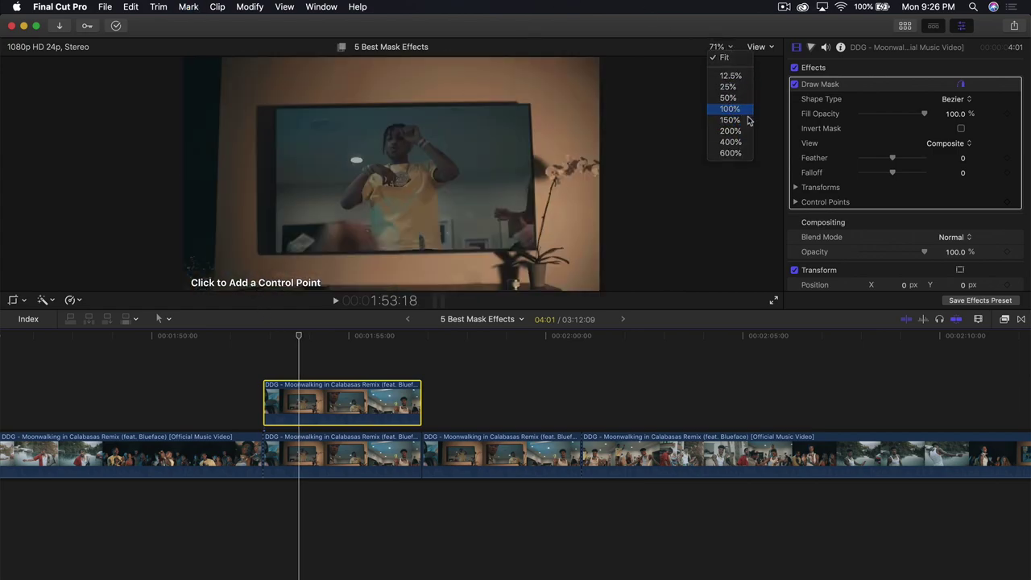
pyautogui.click(730, 109)
pyautogui.click(715, 47)
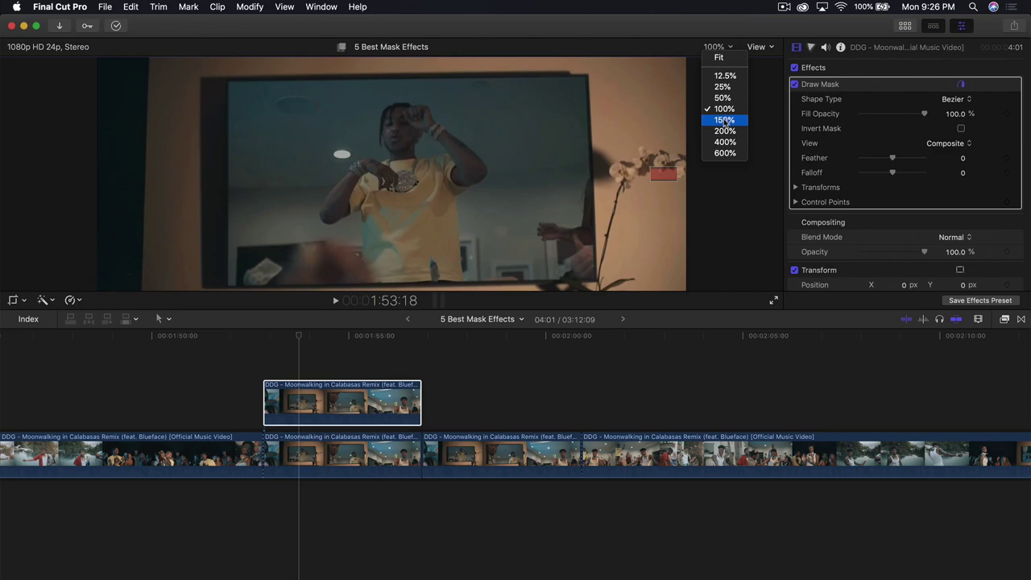
pyautogui.click(715, 152)
pyautogui.moveTo(753, 173); pyautogui.dragTo(755, 164)
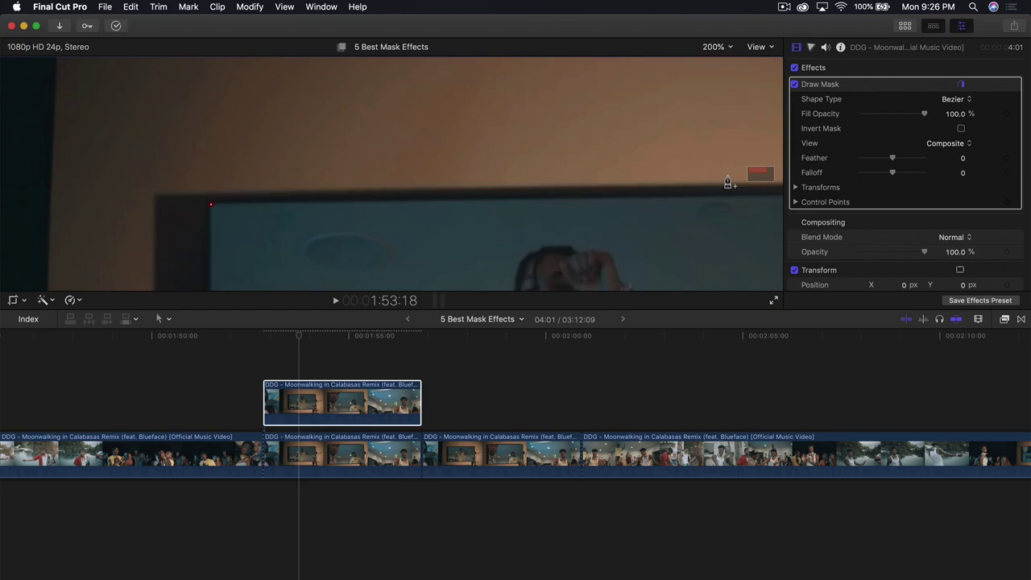
pyautogui.hscroll(10, 692, 183)
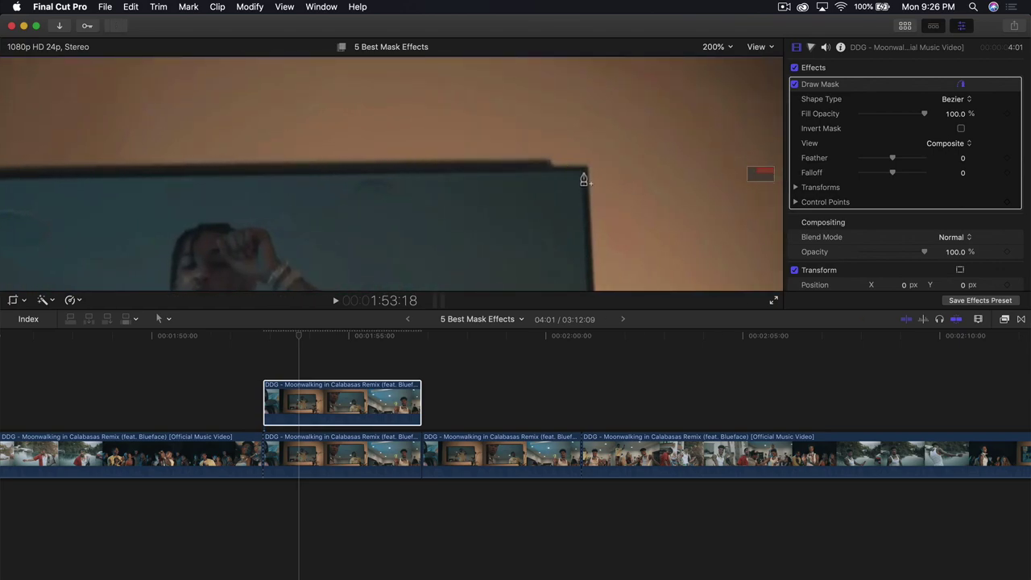
pyautogui.scroll(-10, 768, 178)
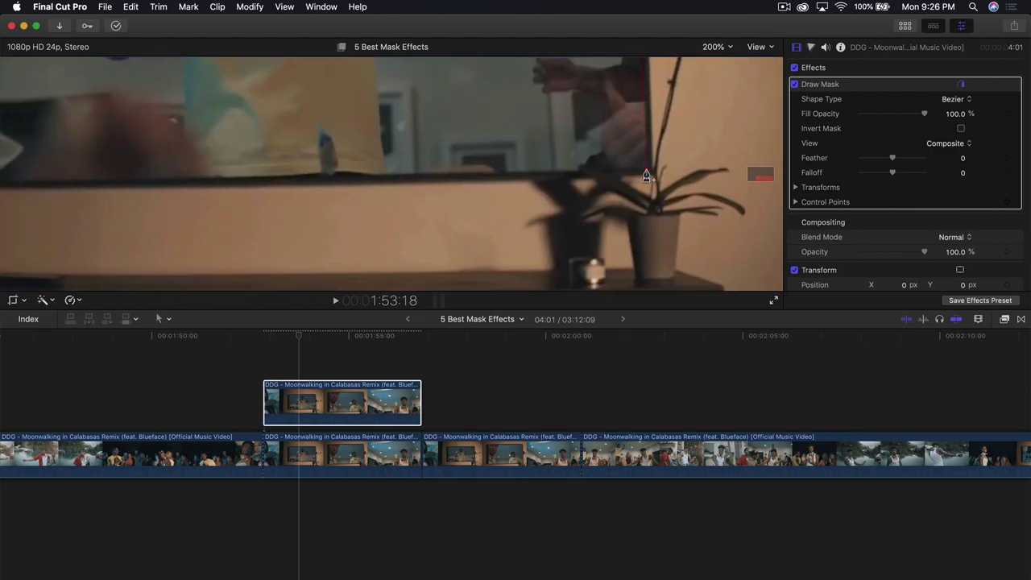
pyautogui.moveTo(764, 178); pyautogui.dragTo(735, 177)
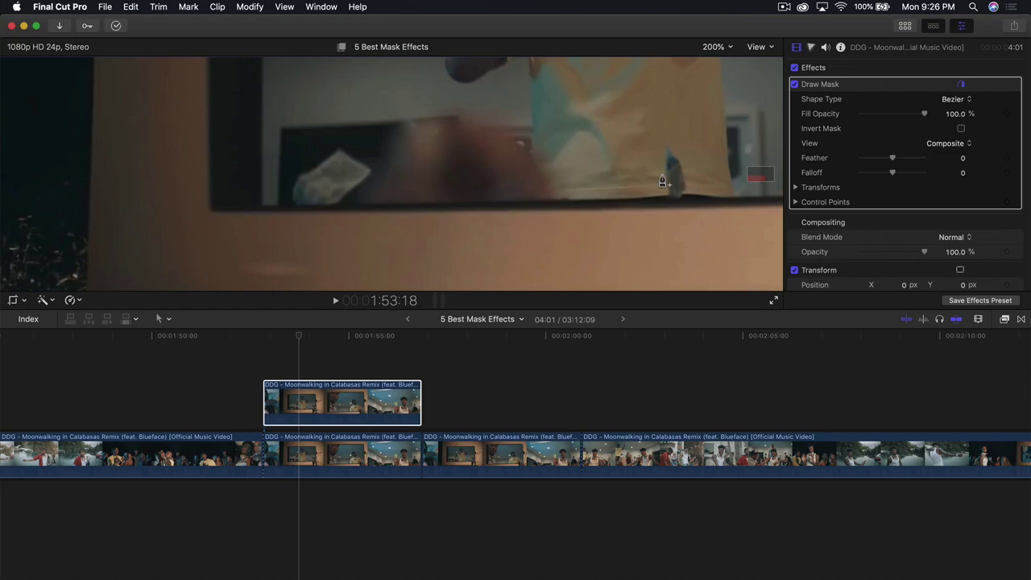
pyautogui.scroll(-10, 749, 176)
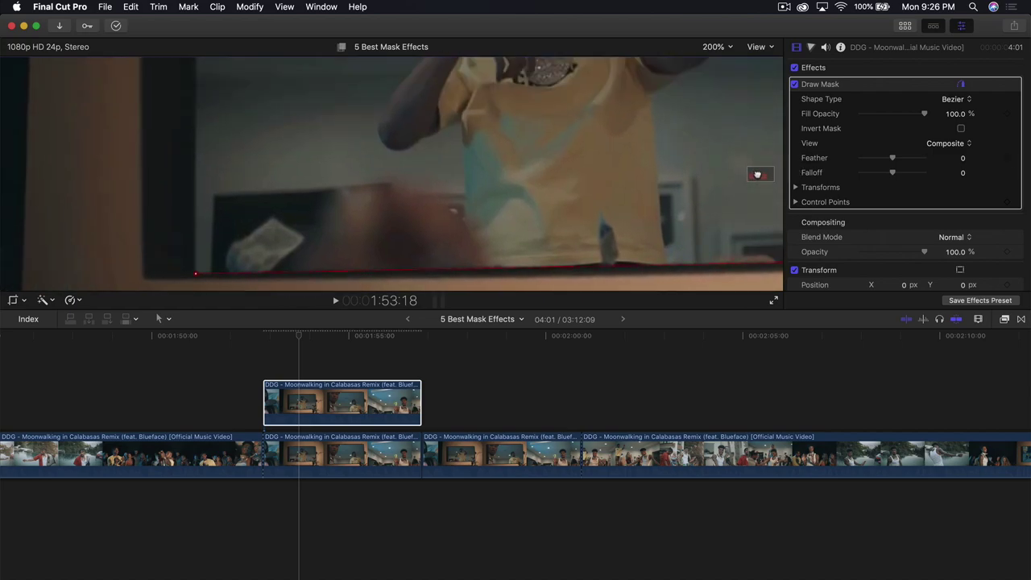
pyautogui.click(195, 208)
pyautogui.click(717, 47)
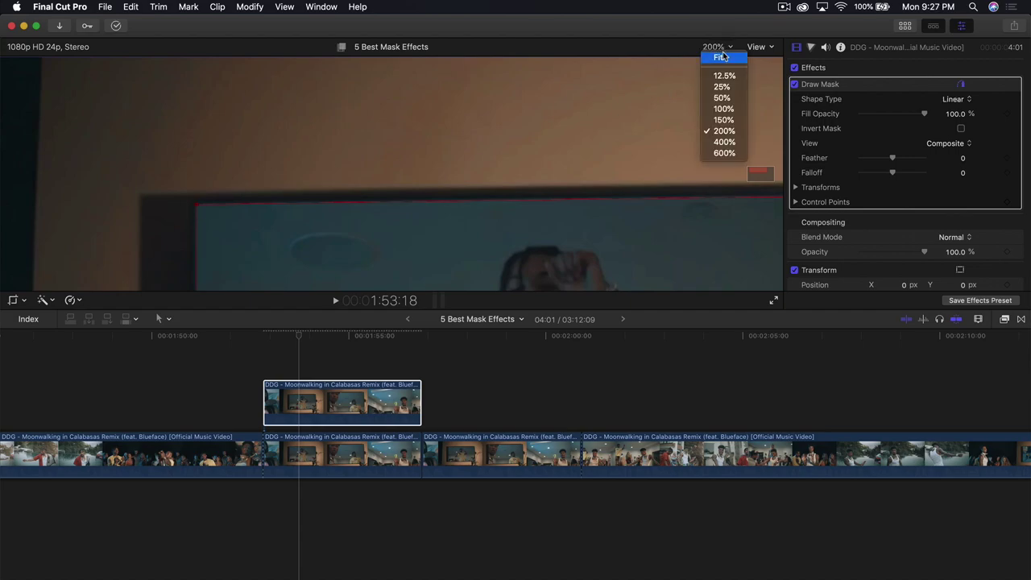
pyautogui.click(715, 60)
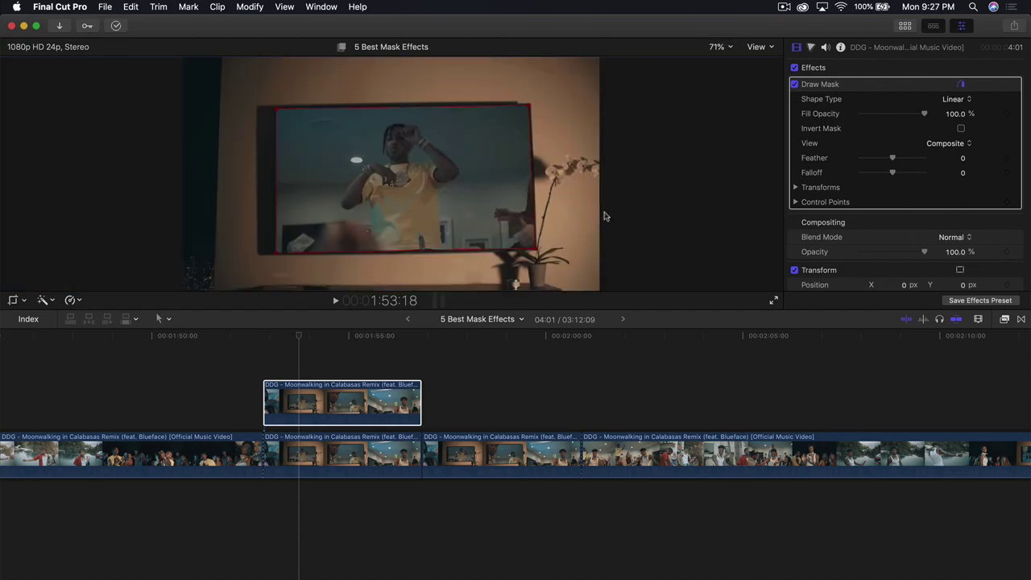
# Invert the Draw Mask to cut out the TV screen, and disable the original clip underneath.
pyautogui.click(961, 129)
pyautogui.click(320, 396)
pyautogui.click(324, 449)
pyautogui.press('v')
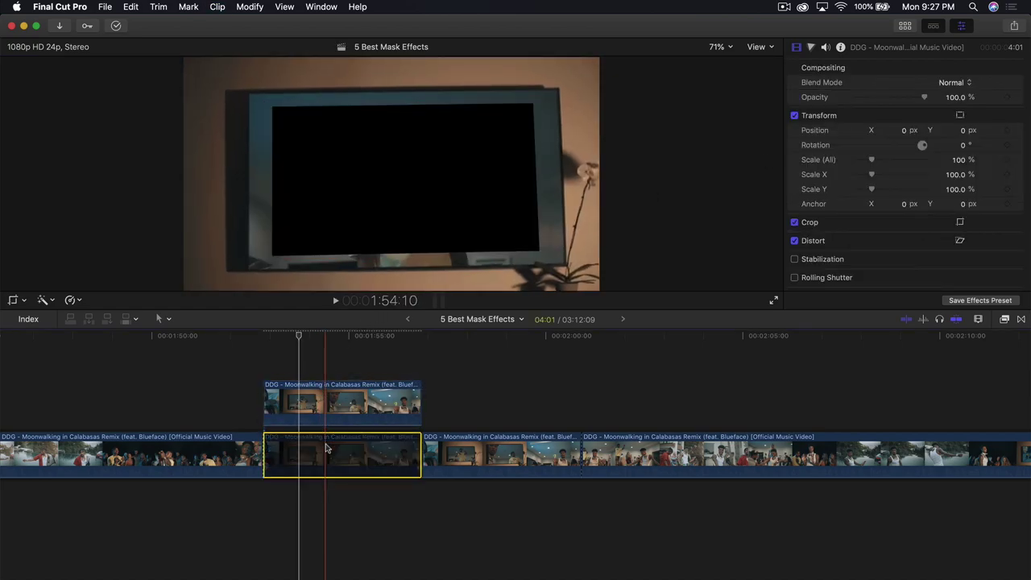
# Keyframe the Control Points of the upper clip's Draw Mask at 1:53:18 and expand the mask's transform settings.
pyautogui.click(329, 395)
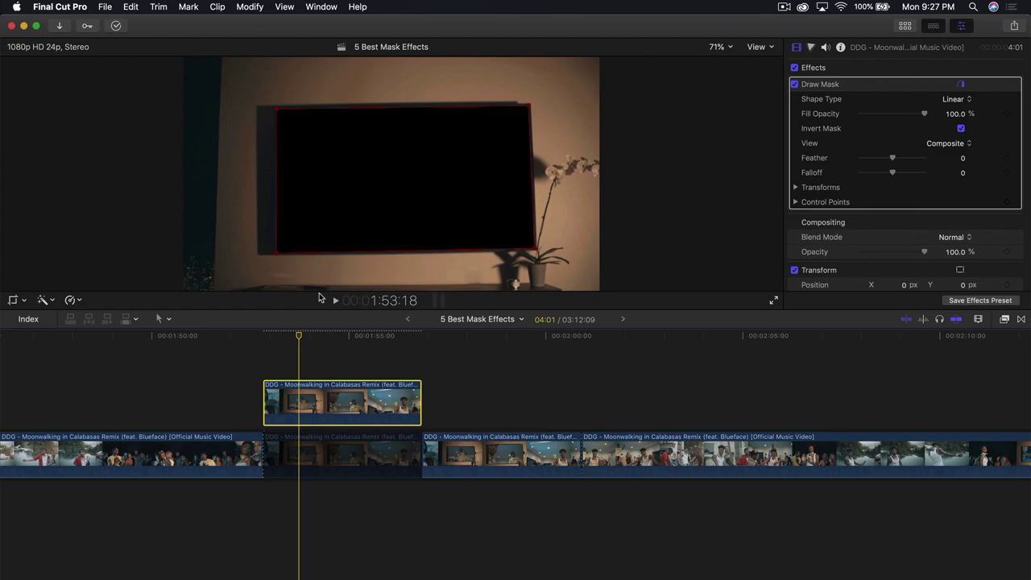
pyautogui.click(1007, 202)
pyautogui.click(796, 188)
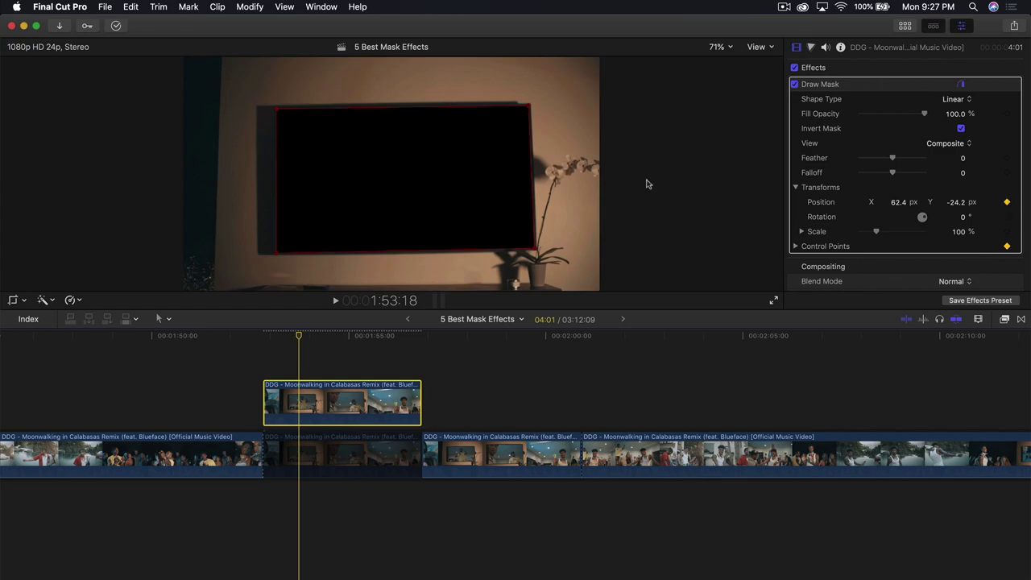
pyautogui.press('Right')
pyautogui.press('Right')
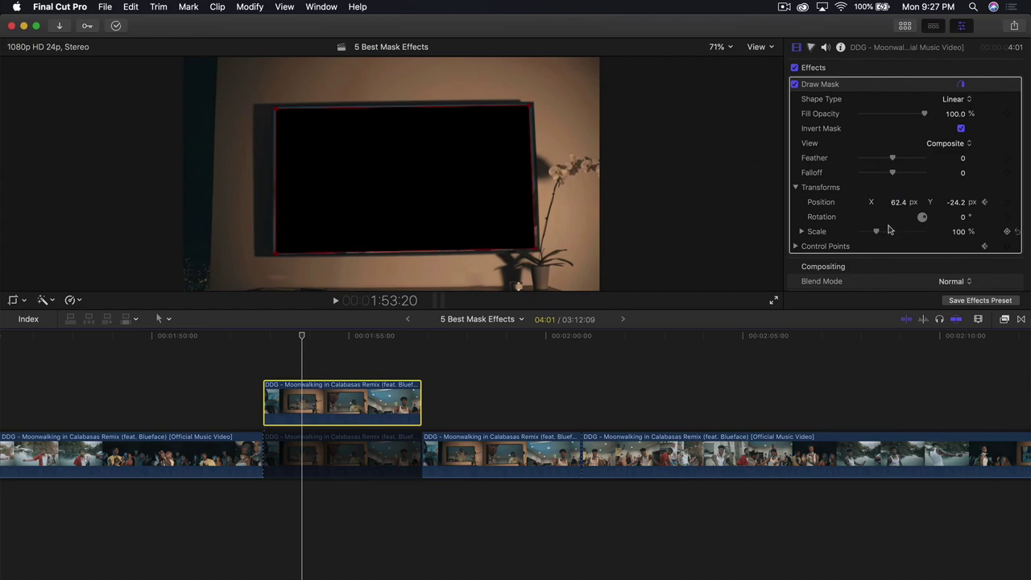
pyautogui.moveTo(878, 233); pyautogui.dragTo(879, 234)
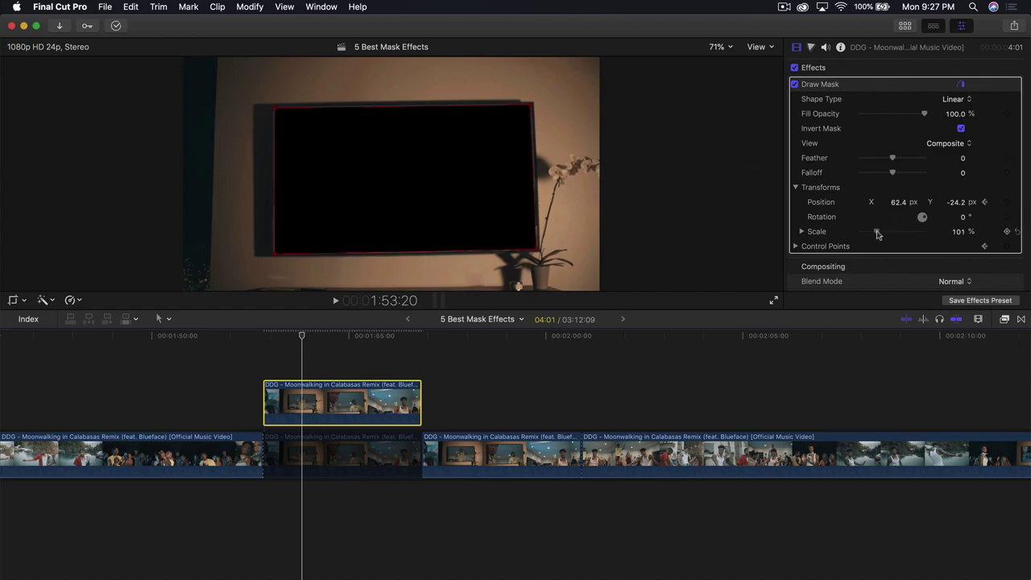
pyautogui.moveTo(878, 232); pyautogui.dragTo(876, 232)
pyautogui.press('Left')
pyautogui.press('Left')
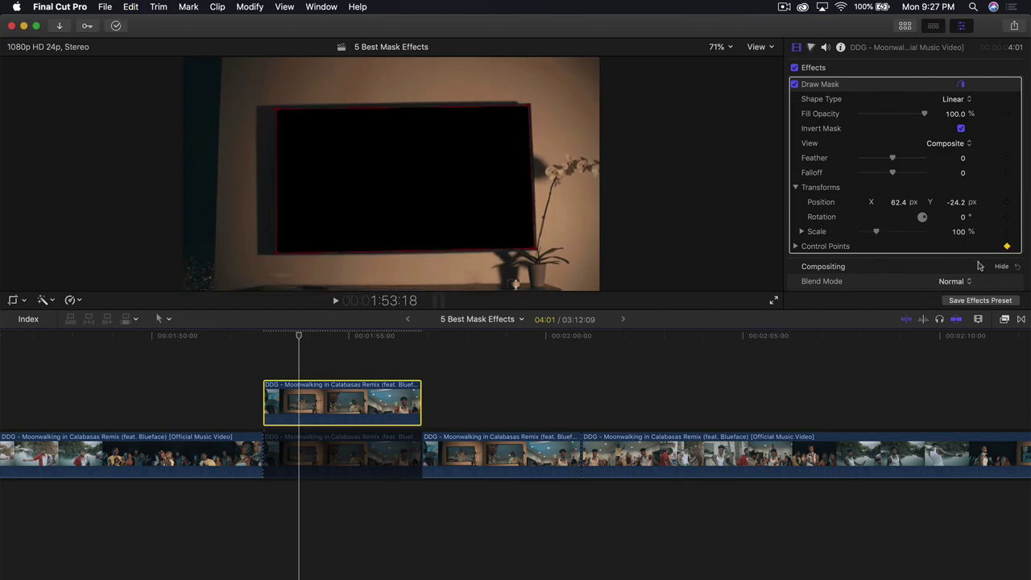
# Keyframe the mask's scale at 100% on 1:53:18, 102% on 1:53:20 and 103% on 1:53:21.
pyautogui.click(1008, 232)
pyautogui.press('Right')
pyautogui.press('Right')
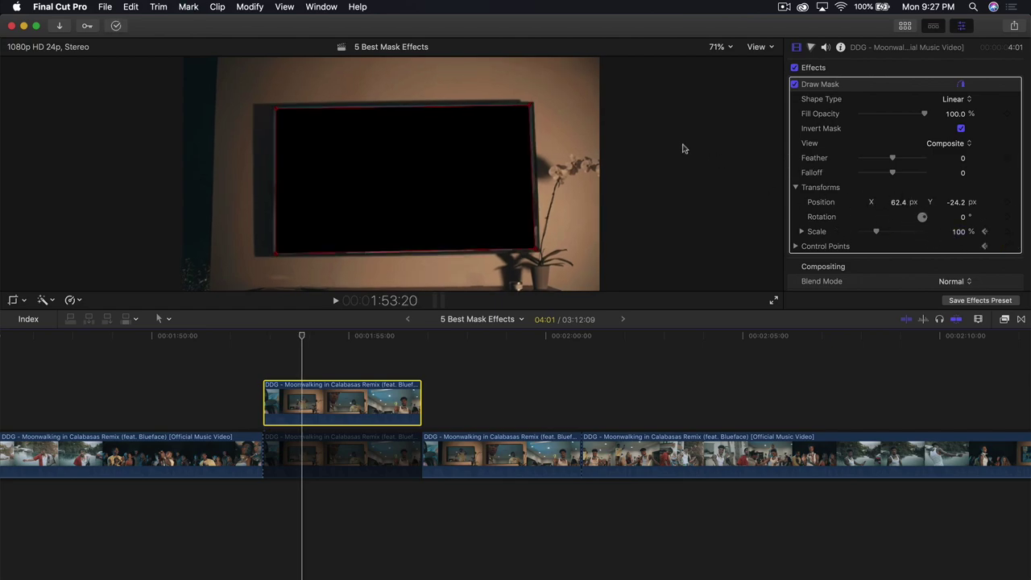
pyautogui.moveTo(877, 232); pyautogui.dragTo(878, 235)
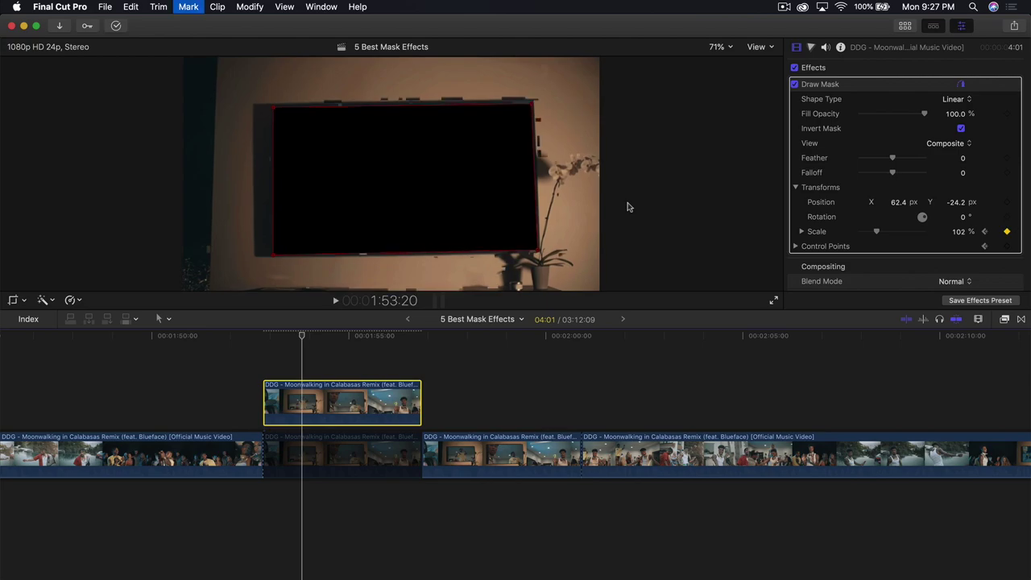
pyautogui.press('Right')
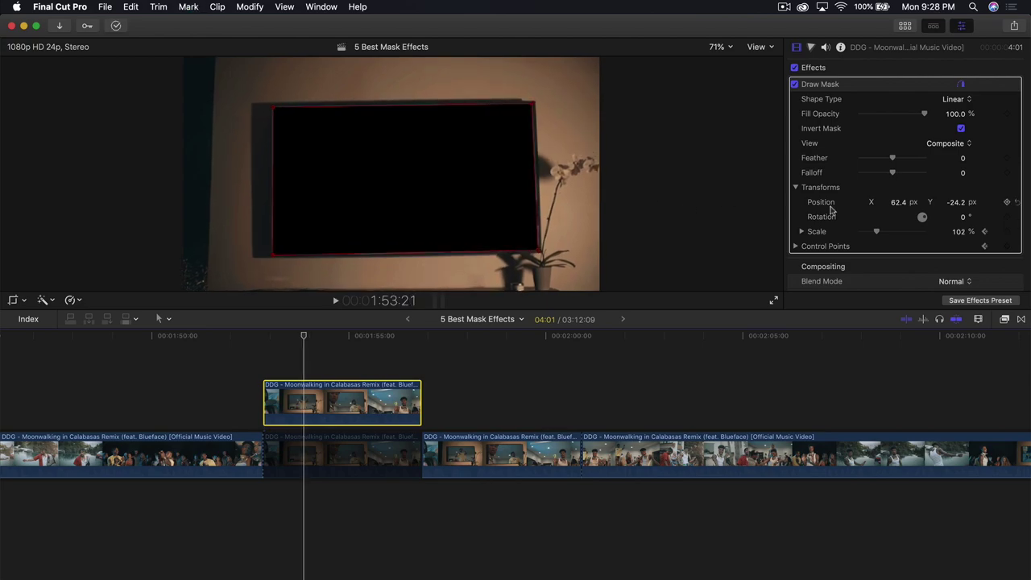
pyautogui.moveTo(878, 229); pyautogui.dragTo(878, 234)
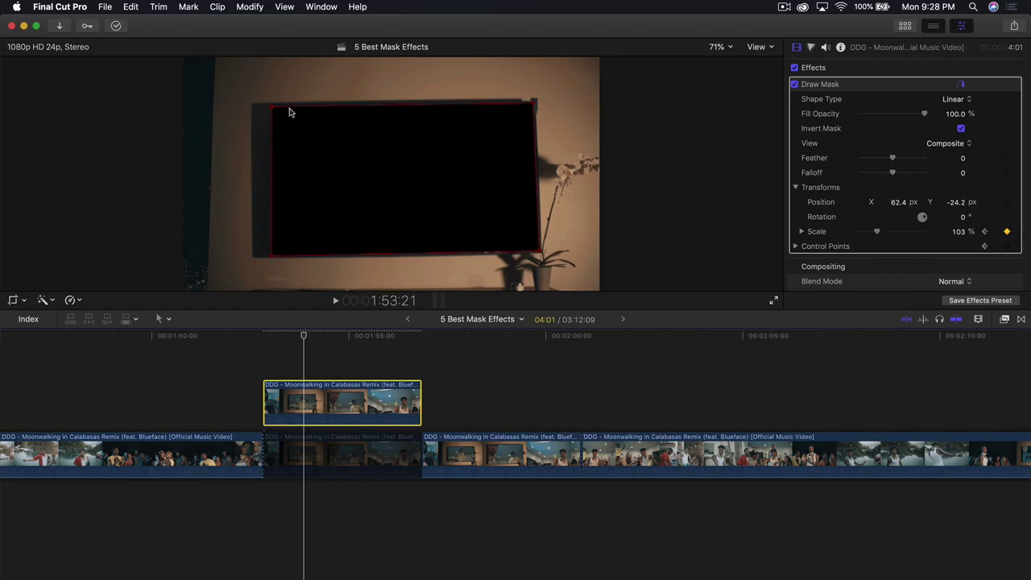
# Refit the mask to the enlarging TV screen frame by frame through 1:55:03, adjusting its corners and raising its scale to 110%.
pyautogui.moveTo(272, 134); pyautogui.dragTo(278, 143)
pyautogui.press('Right')
pyautogui.press('Right')
pyautogui.press('Right')
pyautogui.press('Right')
pyautogui.press('Right')
pyautogui.press('Right')
pyautogui.press('Right')
pyautogui.press('Right')
pyautogui.press('Right')
pyautogui.press('Right')
pyautogui.press('Right')
pyautogui.press('Right')
pyautogui.press('Right')
pyautogui.press('Right')
pyautogui.press('Right')
pyautogui.press('Right')
pyautogui.press('Right')
pyautogui.press('Right')
pyautogui.press('Right')
pyautogui.press('Right')
pyautogui.press('Right')
pyautogui.press('Right')
pyautogui.moveTo(240, 88); pyautogui.dragTo(221, 79)
pyautogui.press('Right')
pyautogui.press('Right')
pyautogui.press('Right')
pyautogui.press('Right')
pyautogui.press('Right')
pyautogui.press('Right')
pyautogui.press('Right')
pyautogui.press('Right')
pyautogui.press('super+minus')
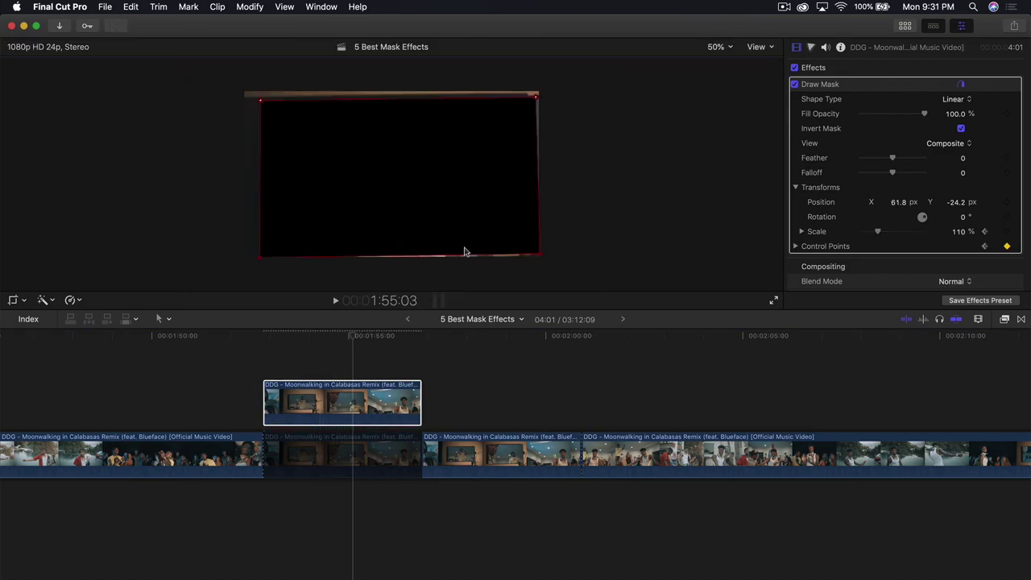
# Move the mask's four corners outward at 1:55:10 until the cutout extends beyond the edges of the frame.
pyautogui.press('Right')
pyautogui.press('Right')
pyautogui.press('Right')
pyautogui.press('Right')
pyautogui.press('Right')
pyautogui.press('Right')
pyautogui.press('Right')
pyautogui.moveTo(252, 98); pyautogui.dragTo(245, 91)
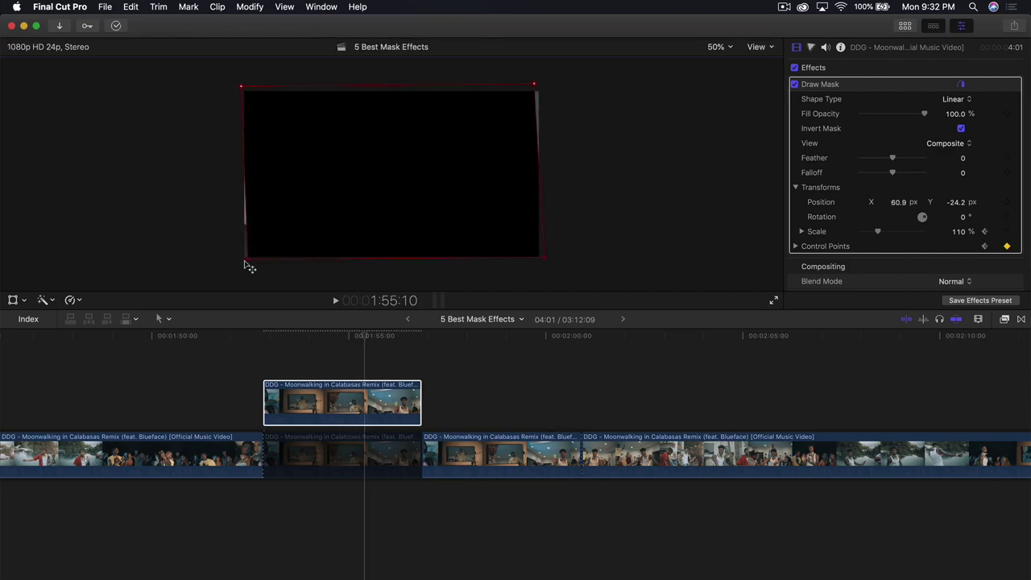
pyautogui.moveTo(246, 263); pyautogui.dragTo(242, 262)
pyautogui.moveTo(535, 84); pyautogui.dragTo(542, 87)
pyautogui.moveTo(544, 260); pyautogui.dragTo(545, 264)
pyautogui.click(397, 381)
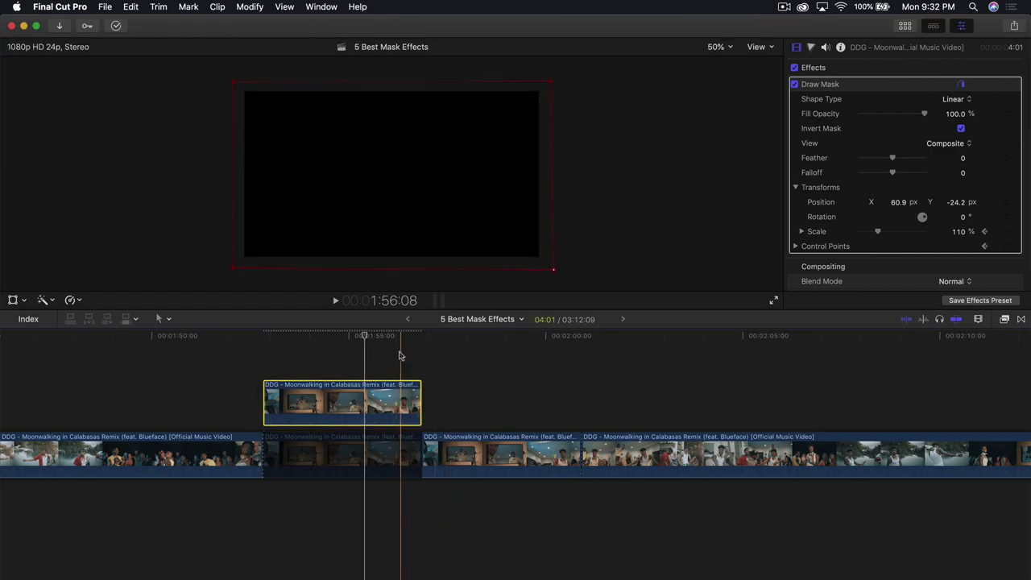
# Move the playhead back into the TV shot and re-enable the original clip beneath the masked copy.
pyautogui.moveTo(363, 338)
pyautogui.mouseDown()
pyautogui.moveTo(292, 340)
pyautogui.moveTo(347, 340)
pyautogui.mouseUp()
pyautogui.click(350, 444)
pyautogui.press('v')
pyautogui.press('v')
pyautogui.press('v')
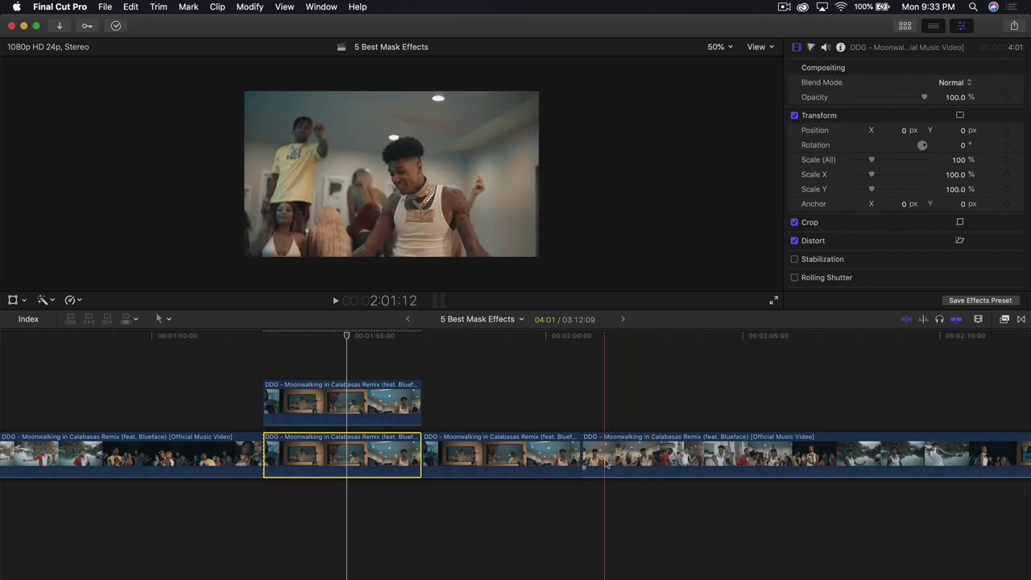
# Delete the duplicate TV clip after the original and place the following long clip between the masked copy and the original.
pyautogui.click(511, 465)
pyautogui.press('Delete')
pyautogui.moveTo(511, 465); pyautogui.dragTo(310, 418)
pyautogui.scroll(2, 293, 366)
# Trim the start of the middle clip to 1:53:18, where the TV shot begins.
pyautogui.click(305, 336)
pyautogui.moveTo(306, 337)
pyautogui.mouseDown()
pyautogui.moveTo(320, 337)
pyautogui.moveTo(312, 337)
pyautogui.mouseUp()
pyautogui.press('super+equal')
pyautogui.press('super+equal')
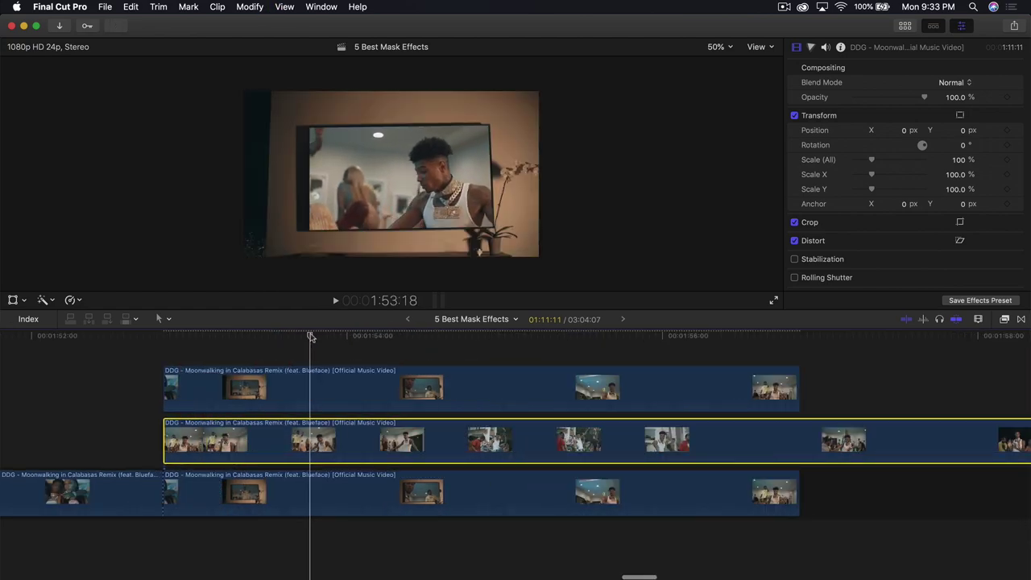
pyautogui.moveTo(165, 435); pyautogui.dragTo(313, 435)
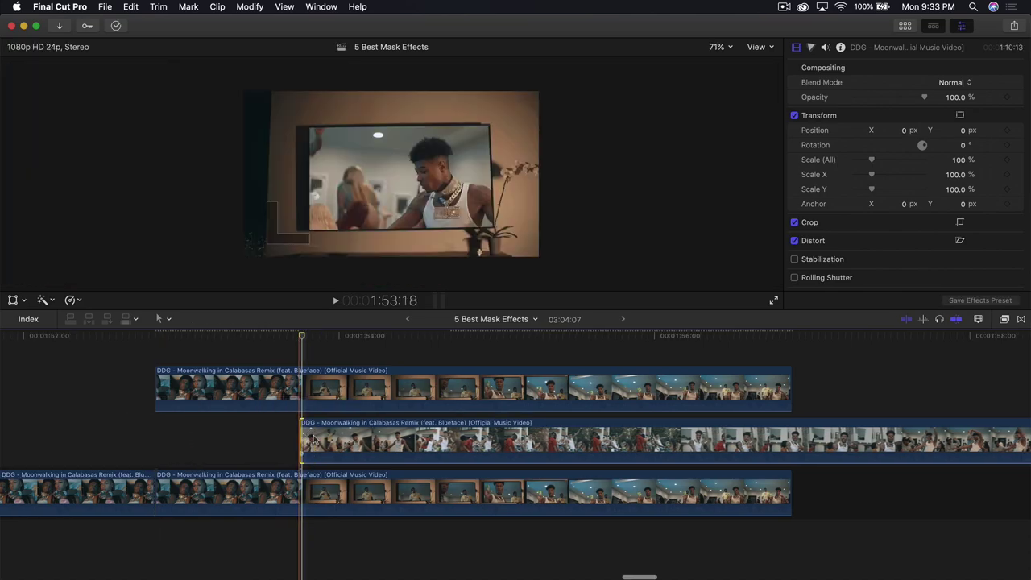
pyautogui.press('Left')
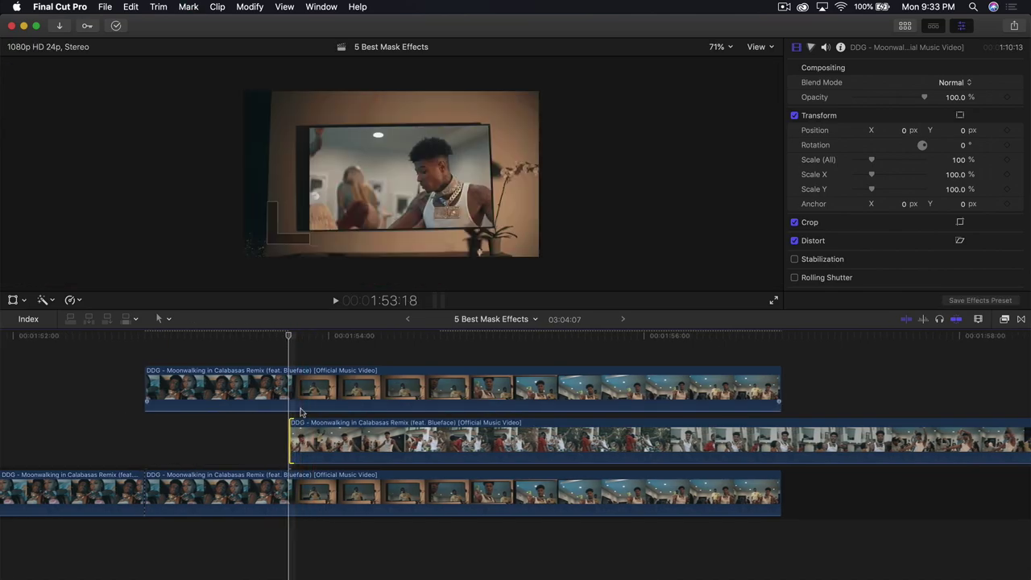
# Set the Draw Mask feather on the top clip to -5.0, checking the TV screen's edge at 200% zoom.
pyautogui.click(718, 46)
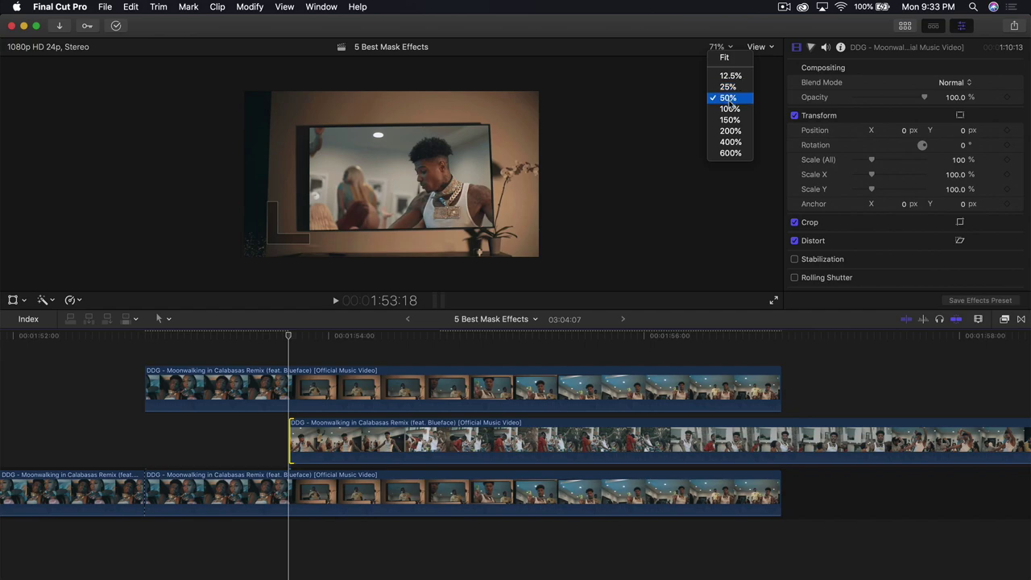
pyautogui.click(731, 131)
pyautogui.moveTo(761, 177); pyautogui.dragTo(782, 169)
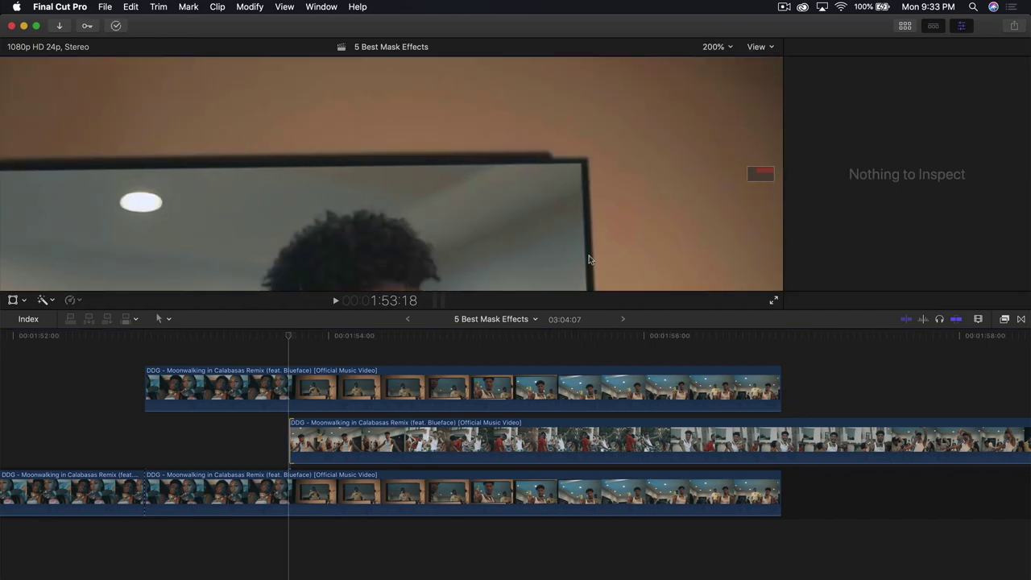
pyautogui.click(345, 440)
pyautogui.hscroll(2, 346, 440)
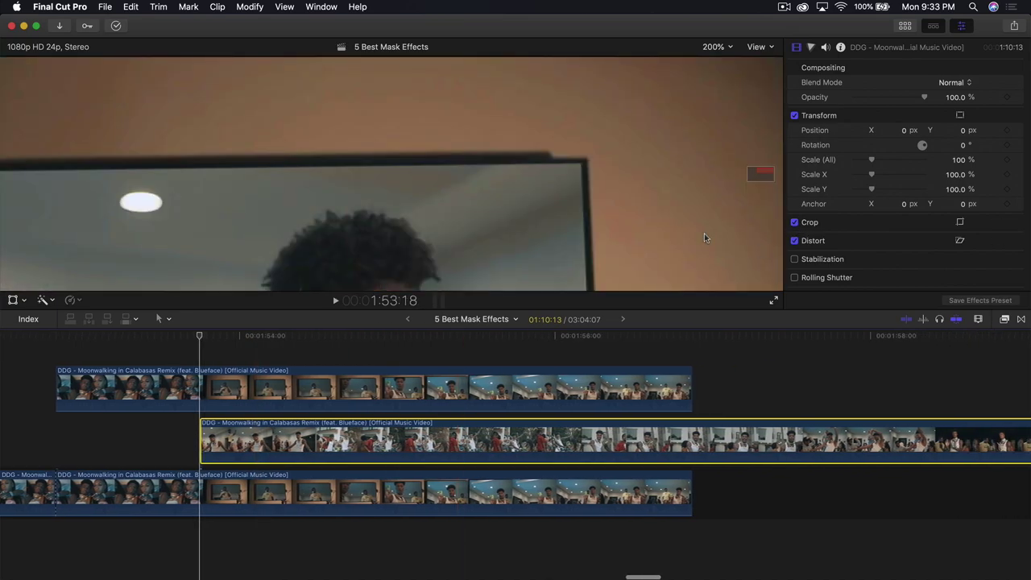
pyautogui.moveTo(766, 172); pyautogui.dragTo(769, 173)
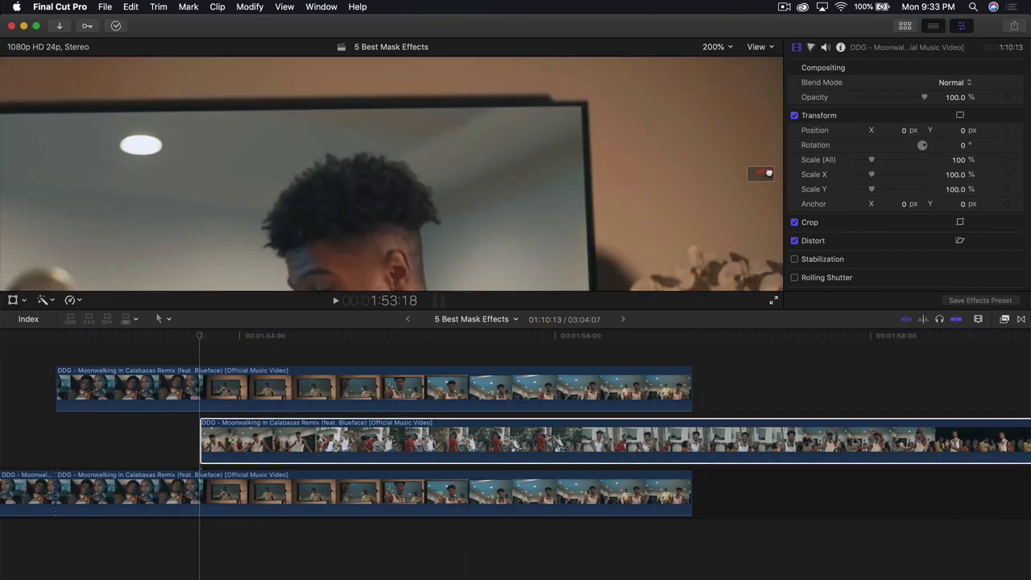
pyautogui.click(214, 377)
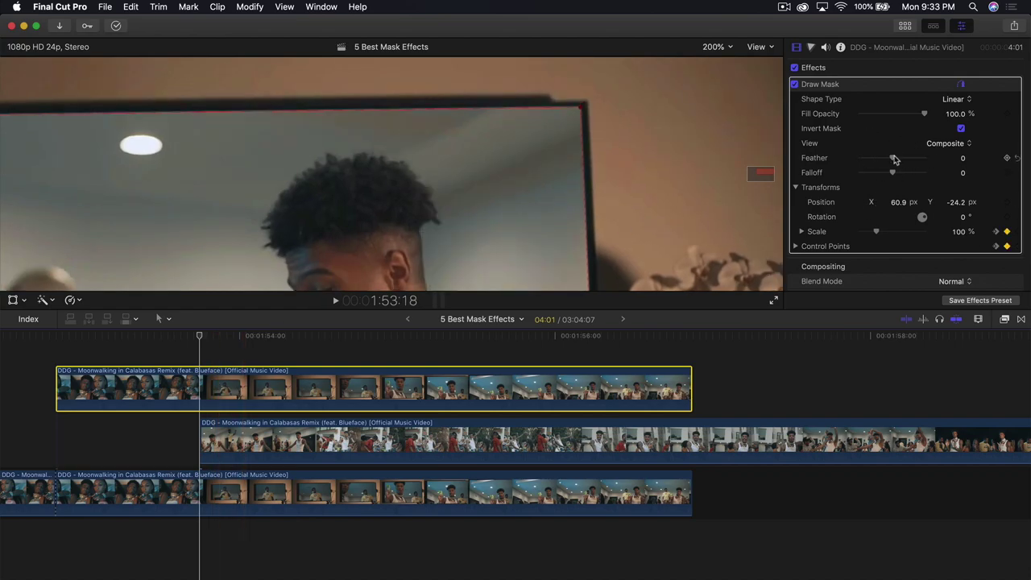
pyautogui.moveTo(892, 159); pyautogui.dragTo(893, 161)
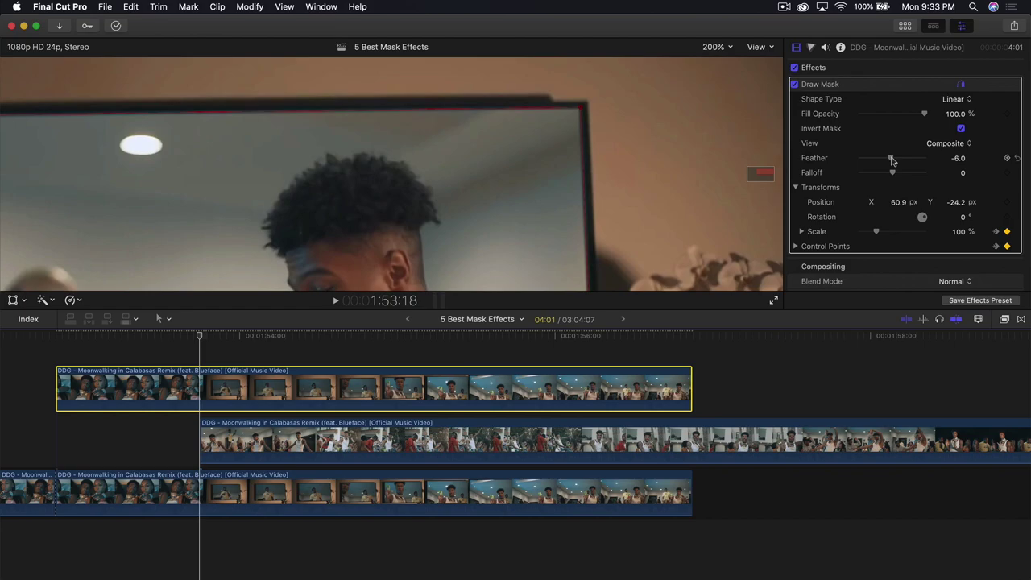
pyautogui.click(745, 151)
pyautogui.click(868, 265)
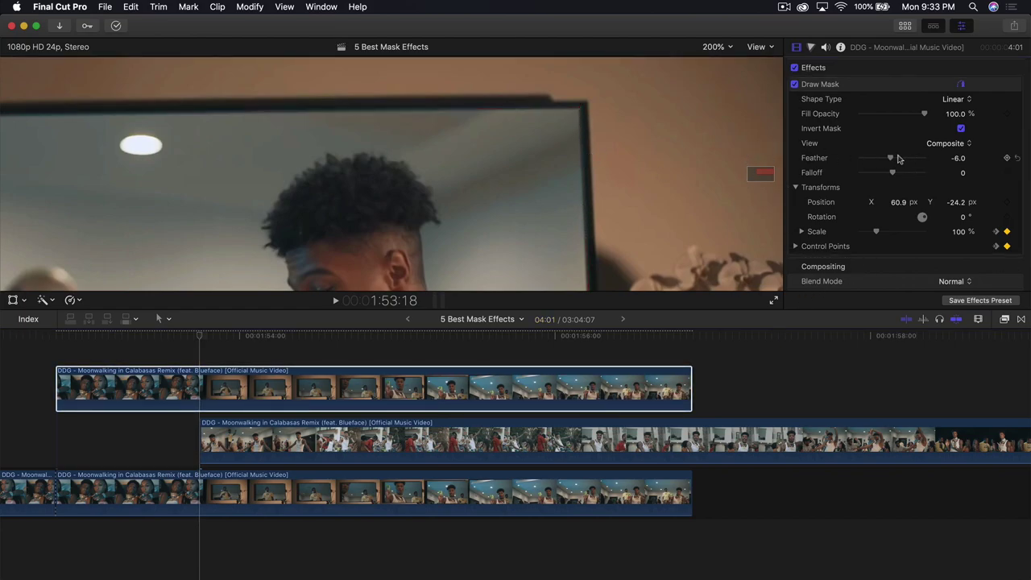
pyautogui.moveTo(890, 161); pyautogui.dragTo(891, 163)
pyautogui.click(715, 47)
pyautogui.click(719, 58)
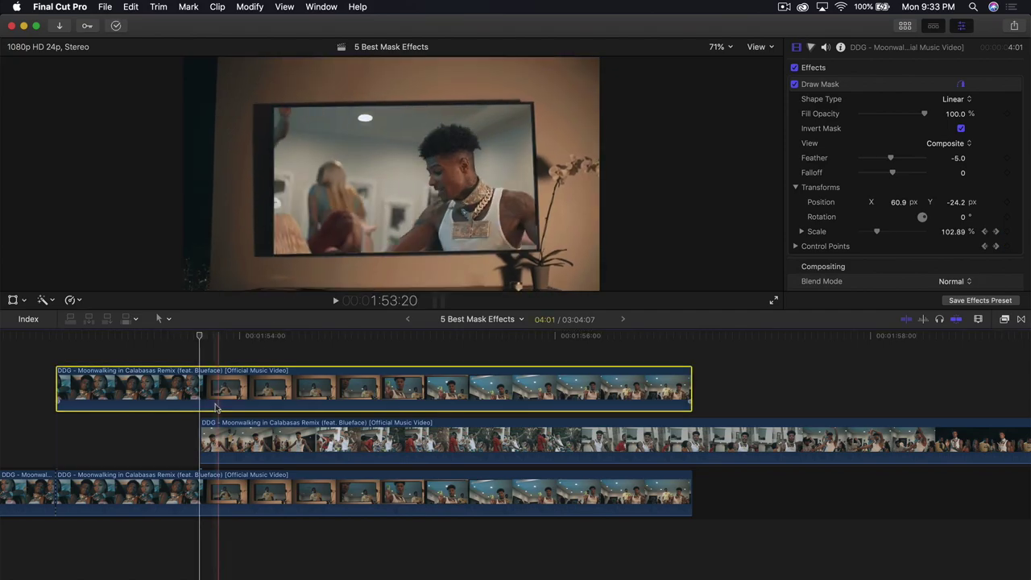
# Cut the middle clip where the masked TV clip ends and select the piece beneath the mask.
pyautogui.click(214, 442)
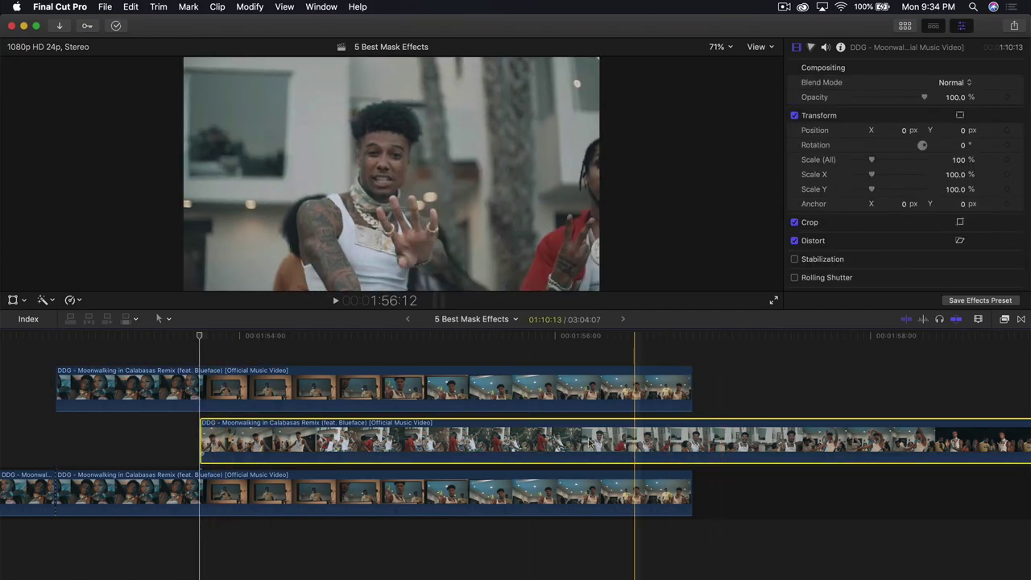
pyautogui.press('super+b')
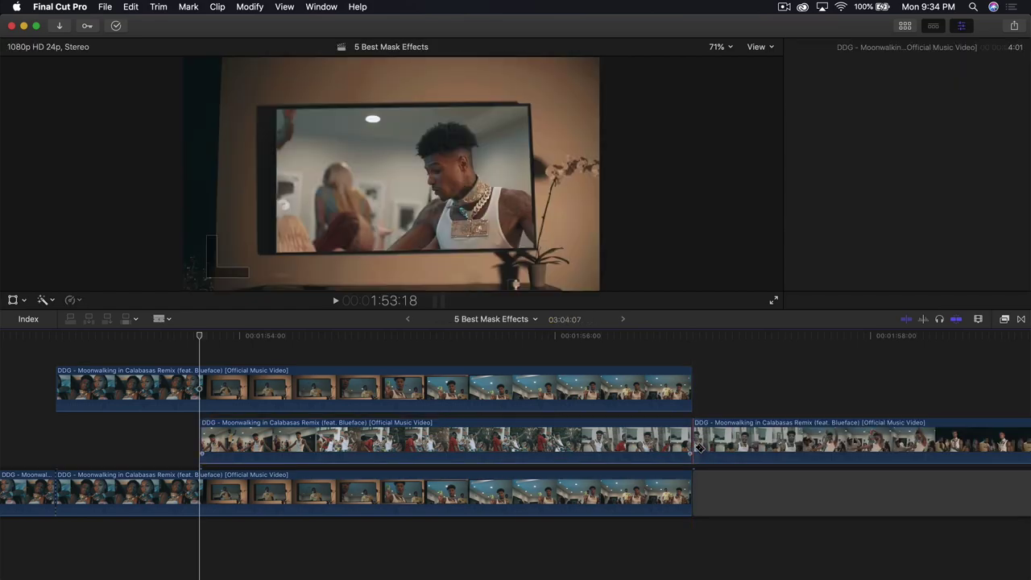
pyautogui.click(612, 455)
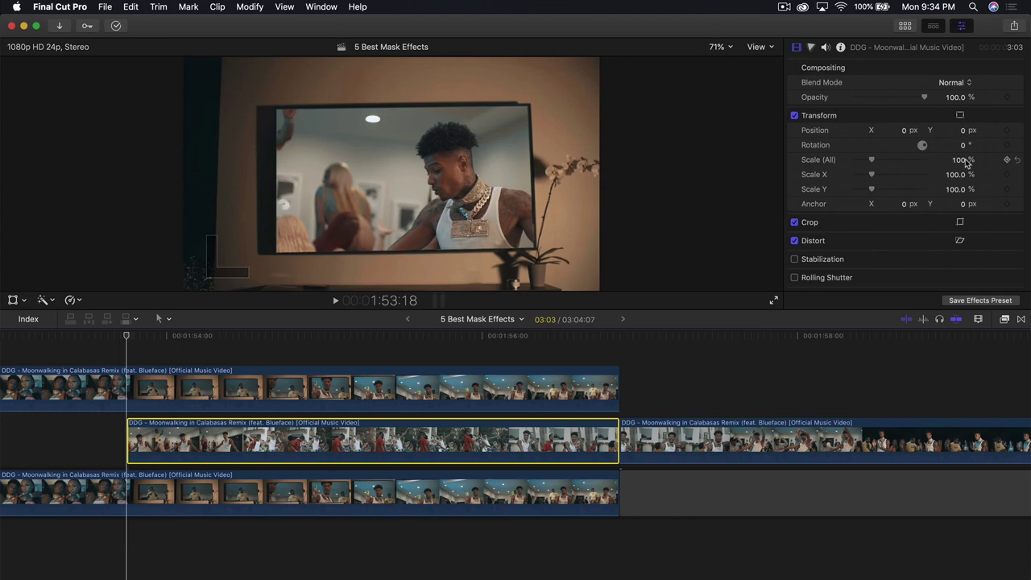
# Scale the middle clip down to 68.69% and position it at X 41.2, Y -9.0 to fit the TV screen.
pyautogui.click(13, 300)
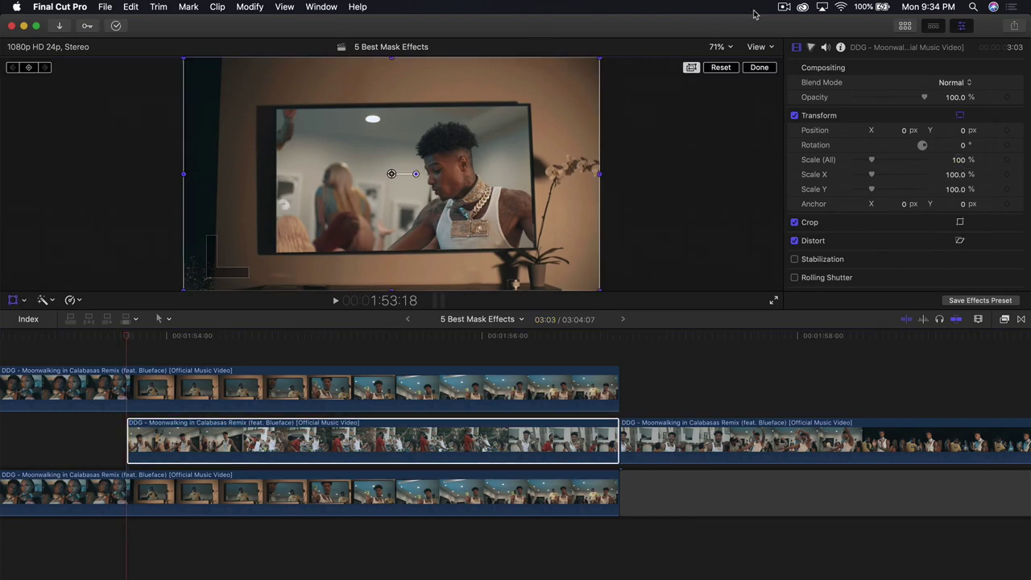
pyautogui.press('super+minus')
pyautogui.moveTo(542, 90); pyautogui.dragTo(485, 124)
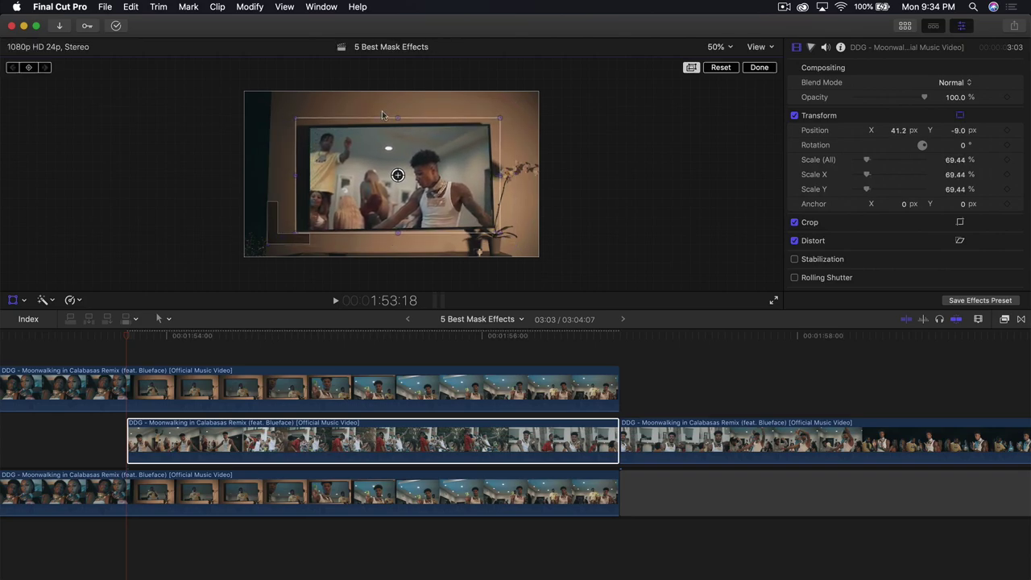
pyautogui.moveTo(422, 176); pyautogui.dragTo(435, 177)
pyautogui.moveTo(500, 116); pyautogui.dragTo(499, 119)
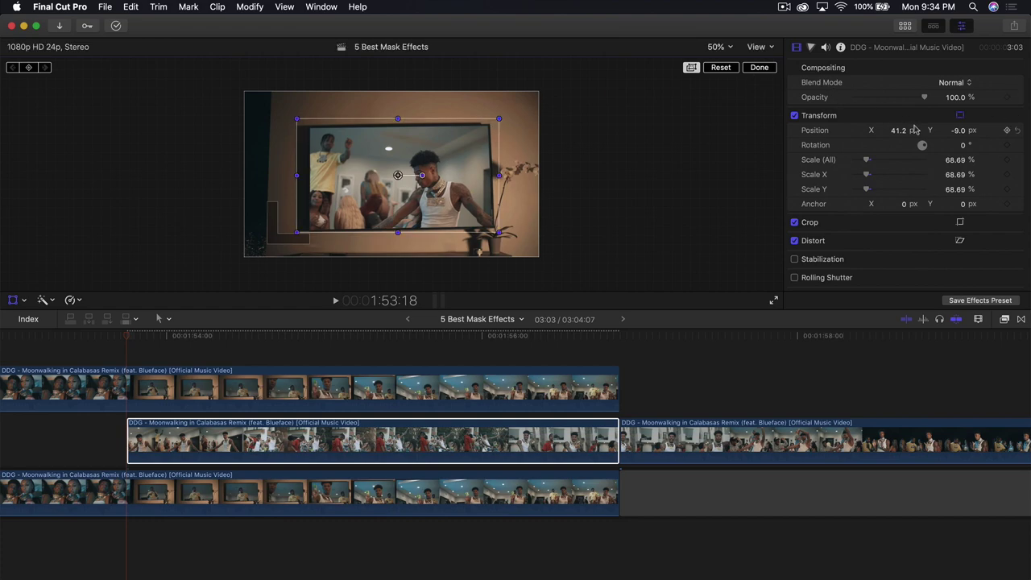
# Keyframe the middle clip's scale at 1:53:18 and enlarge it to match the TV screen at 1:53:20.
pyautogui.click(1008, 160)
pyautogui.click(127, 336)
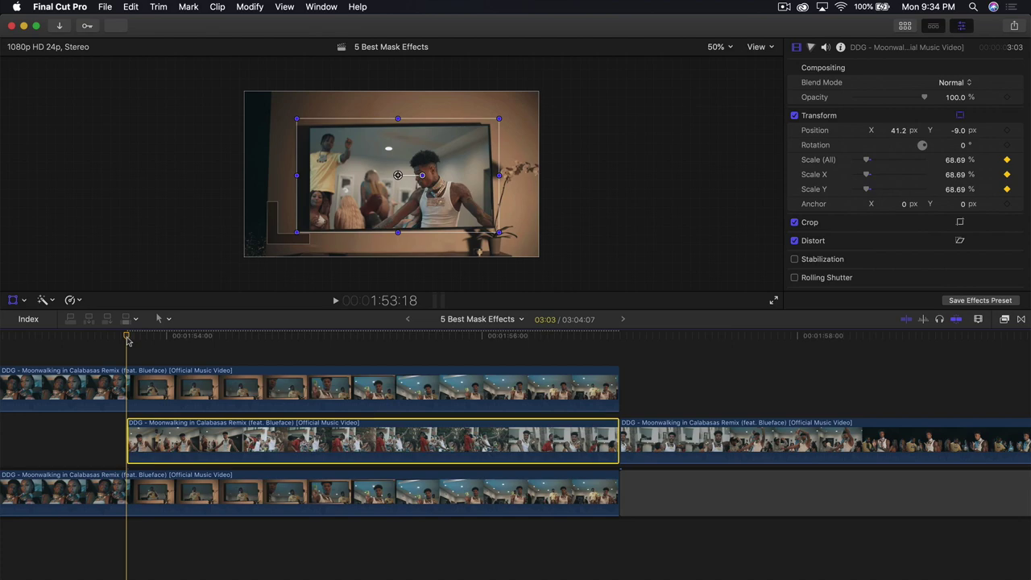
pyautogui.press('Right')
pyautogui.press('Right')
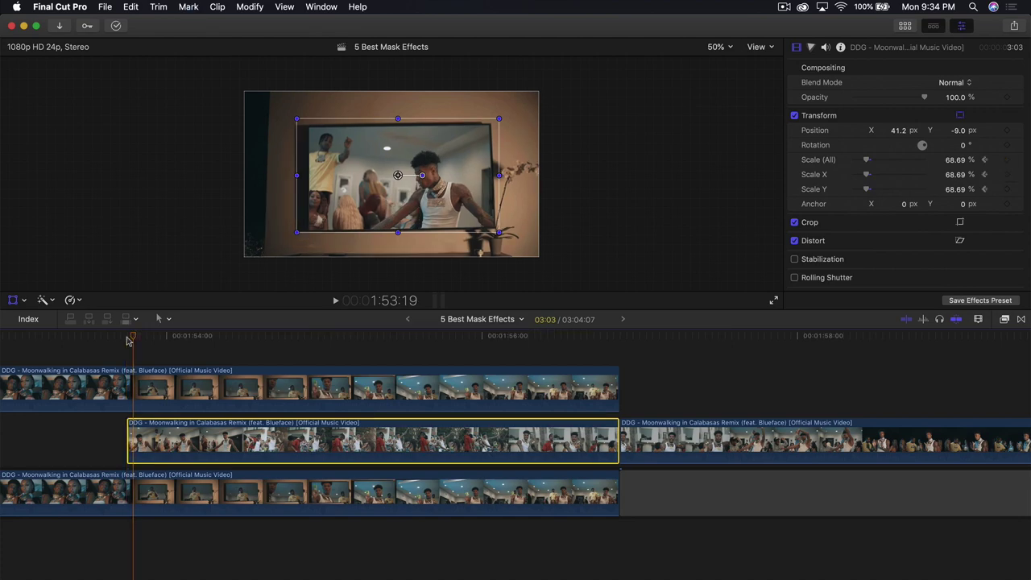
pyautogui.moveTo(504, 117); pyautogui.dragTo(510, 112)
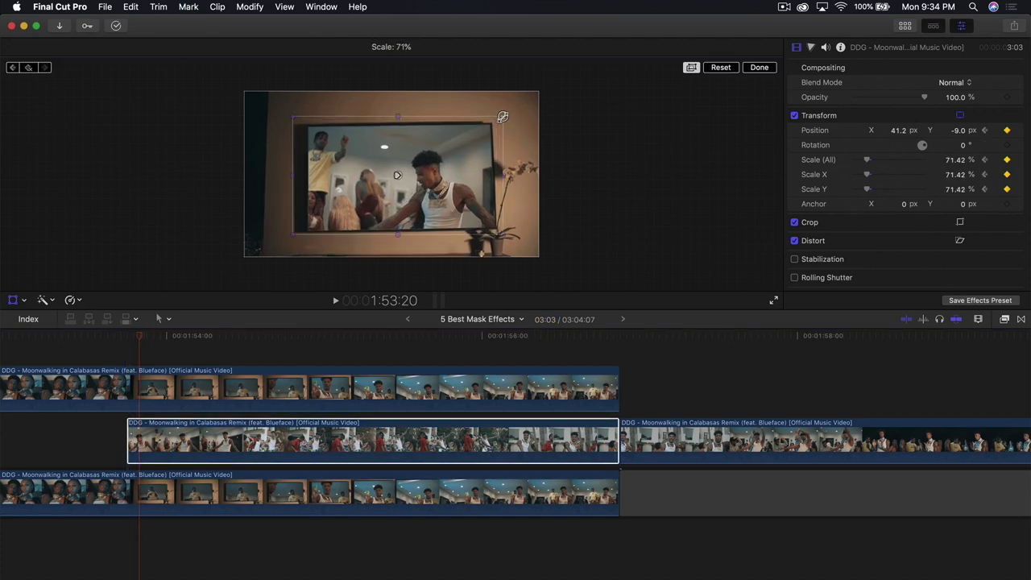
# Keep enlarging the clip frame by frame as the TV grows, reaching 105.64% scale where it fills the picture, and finish the transform.
pyautogui.press('Left')
pyautogui.press('Left')
pyautogui.press('Right')
pyautogui.press('Right')
pyautogui.press('Right')
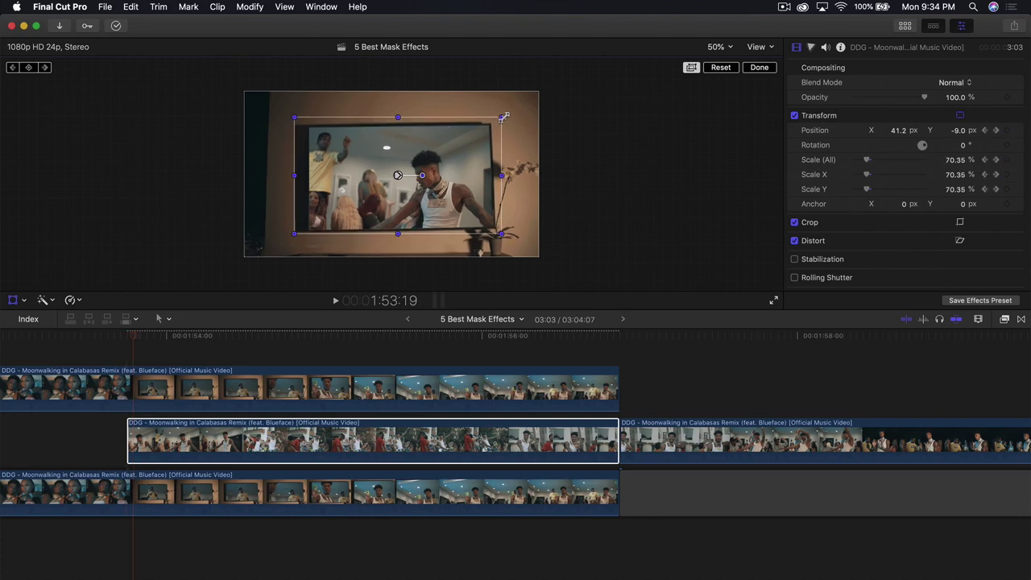
pyautogui.moveTo(501, 118); pyautogui.dragTo(507, 115)
pyautogui.press('Right')
pyautogui.press('Right')
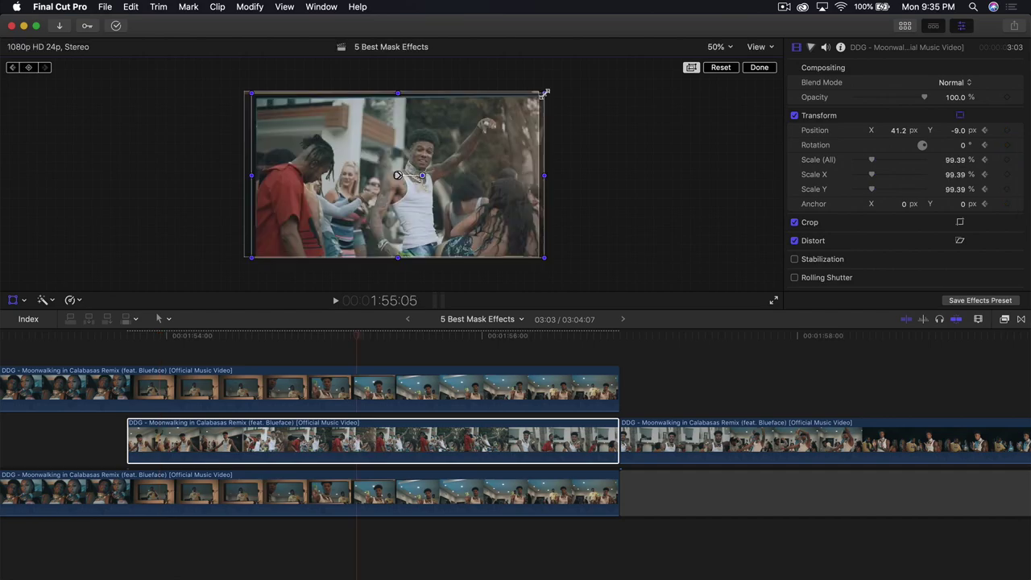
pyautogui.moveTo(545, 94); pyautogui.dragTo(553, 91)
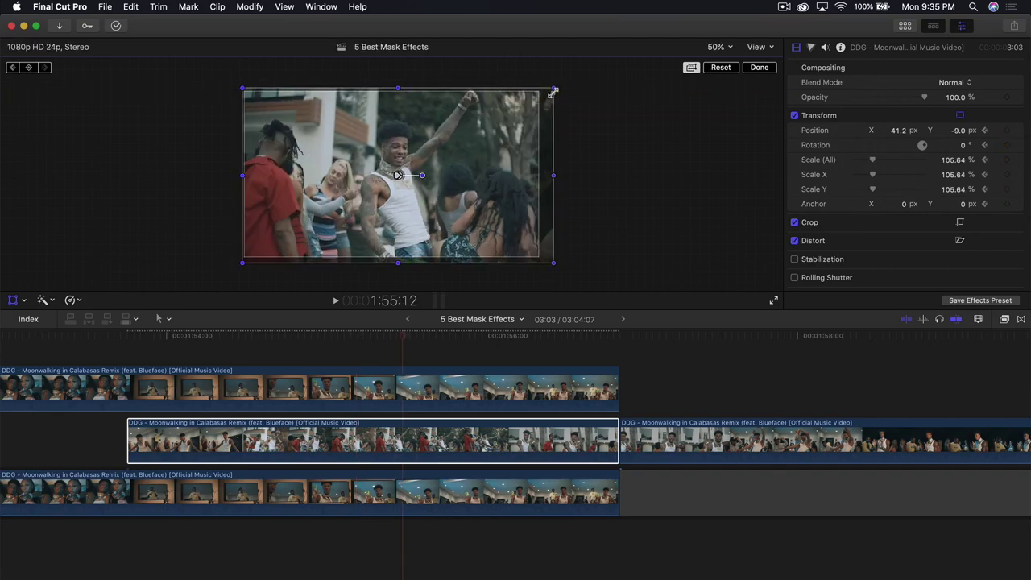
pyautogui.click(759, 67)
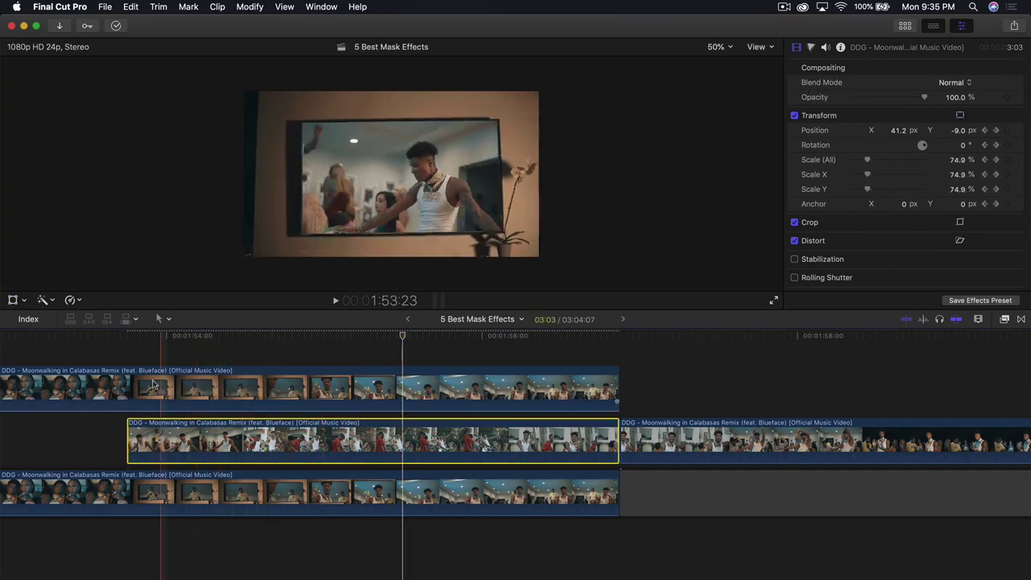
# Fit the picture to the viewer and play the TV screen replacement from the start of the shot.
pyautogui.click(717, 47)
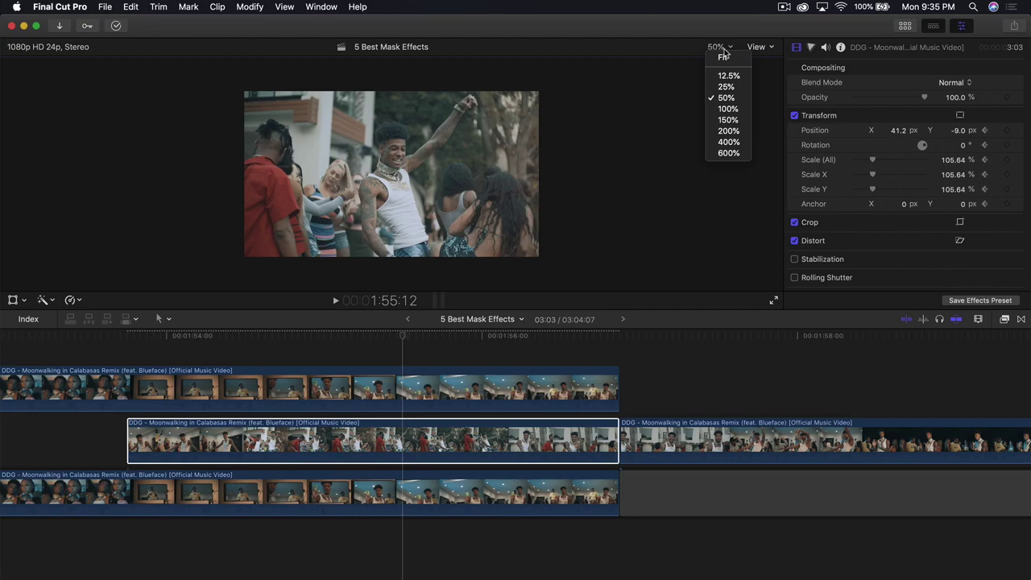
pyautogui.click(730, 52)
pyautogui.press('space')
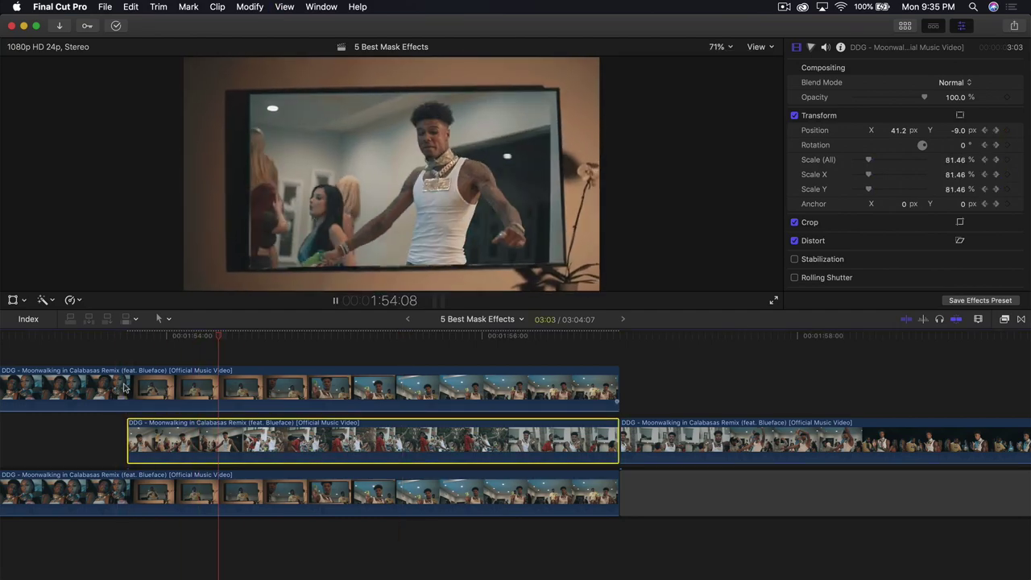
pyautogui.press('space')
pyautogui.press('space')
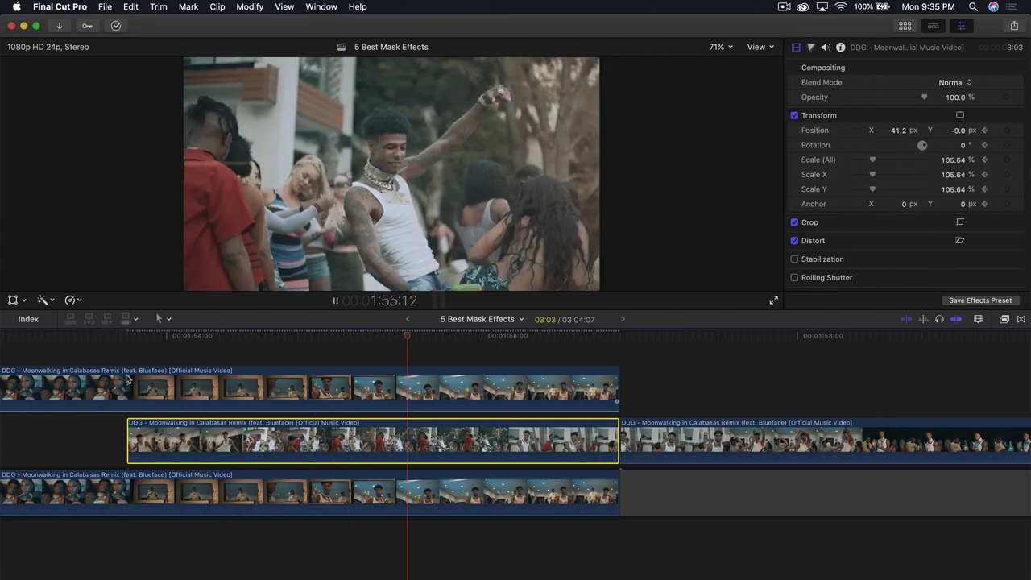
pyautogui.press('space')
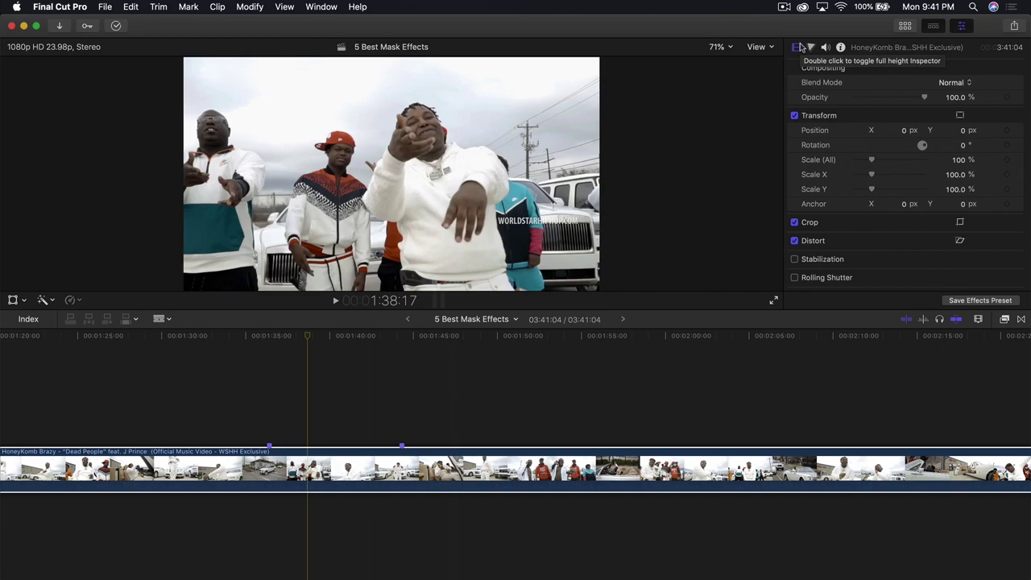
# Add a freeze frame at 1:38:08, the first frame of the group shot after the white car.
pyautogui.click(336, 365)
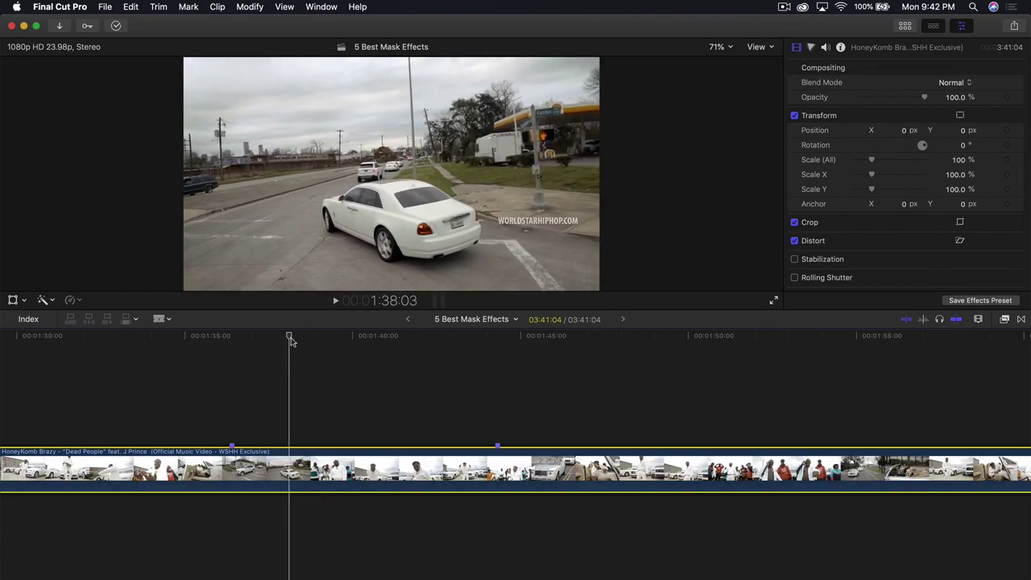
pyautogui.moveTo(290, 339); pyautogui.dragTo(296, 342)
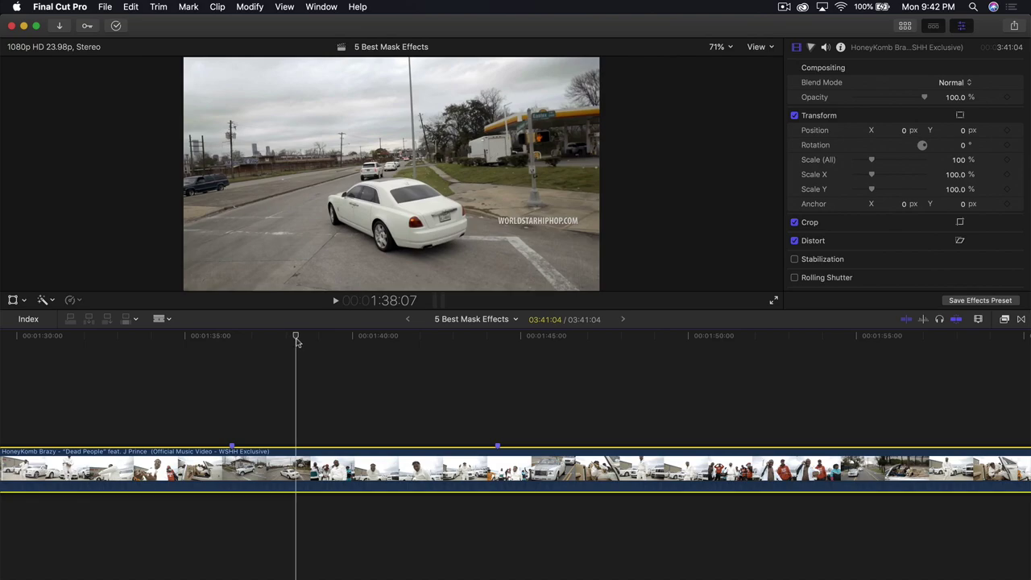
pyautogui.press('Right')
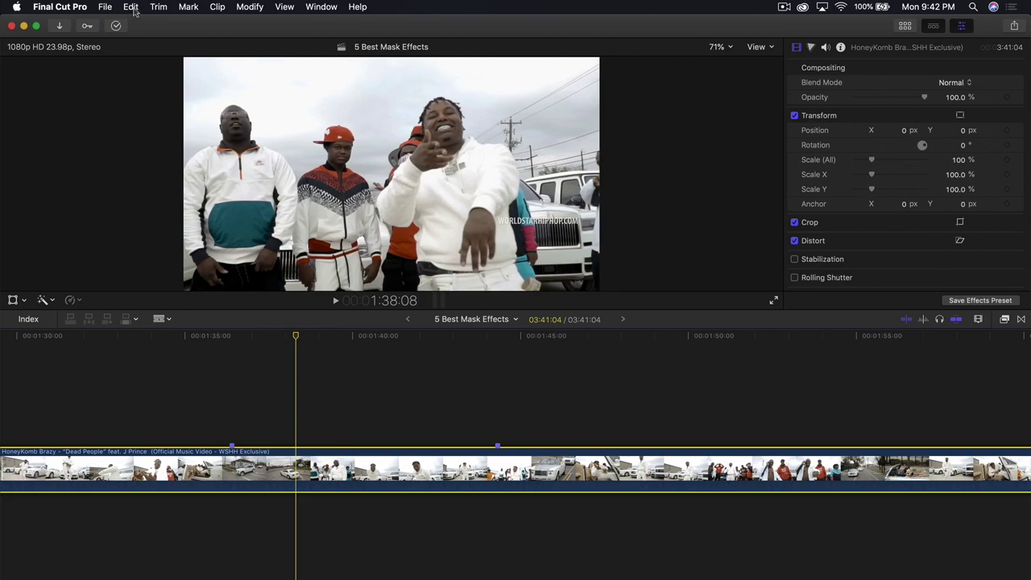
pyautogui.click(130, 6)
pyautogui.click(182, 457)
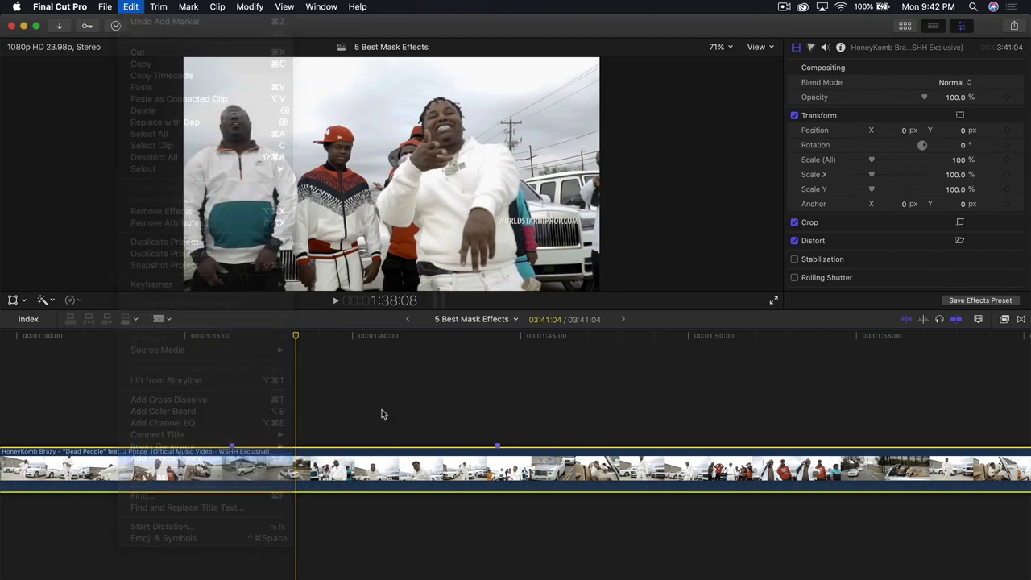
# Select the new freeze frame and play through it to check the held image.
pyautogui.press('a')
pyautogui.click(346, 459)
pyautogui.press('v')
pyautogui.press('v')
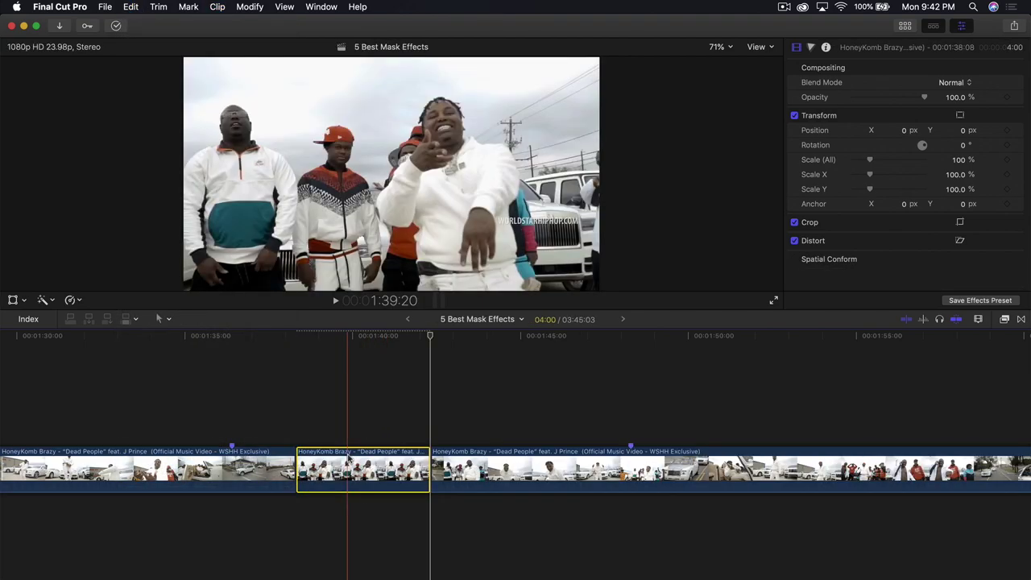
pyautogui.press('space')
pyautogui.press('space')
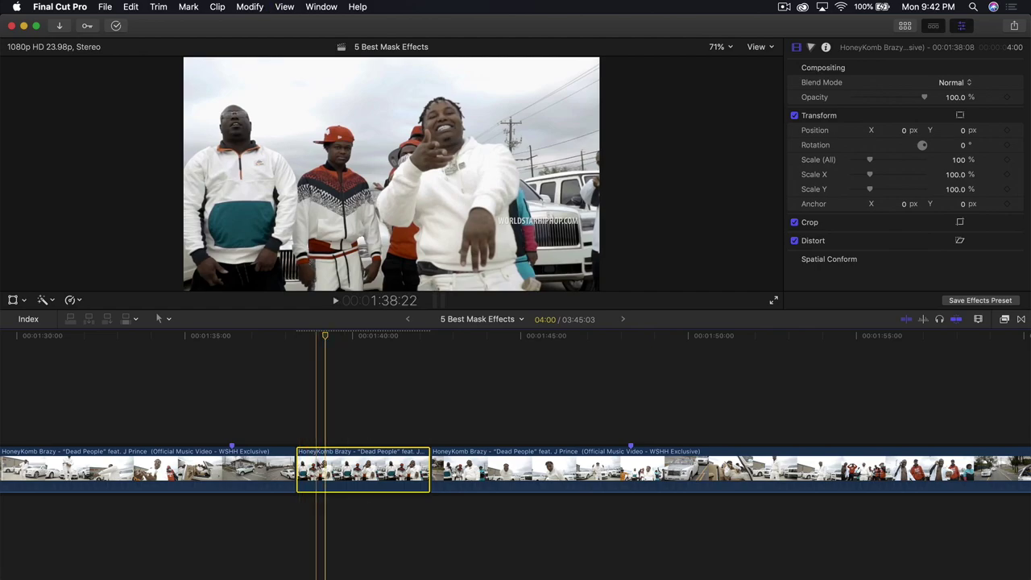
# Apply the Draw Mask effect to the freeze frame.
pyautogui.hscroll(-2, 331, 436)
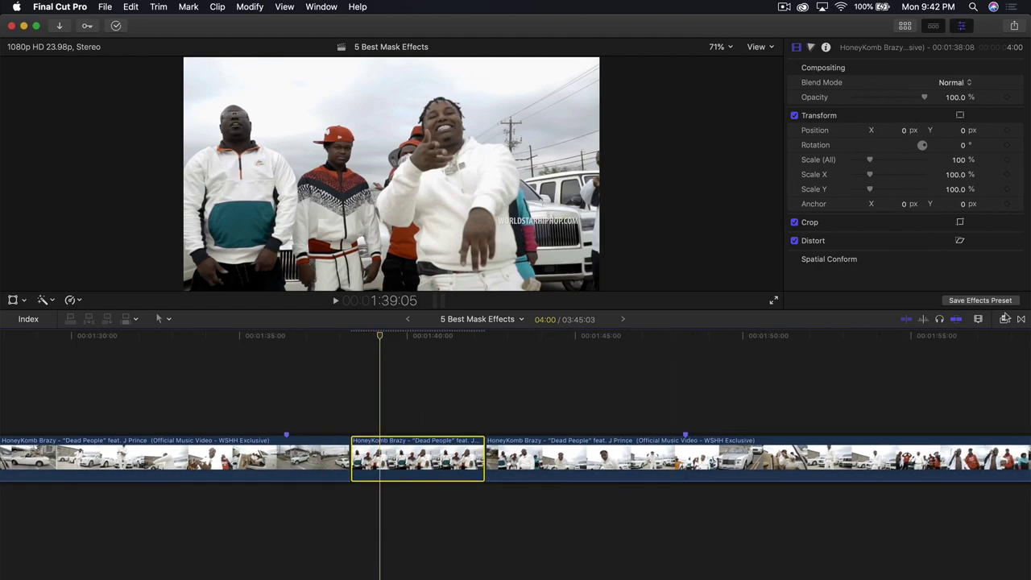
pyautogui.click(1005, 319)
pyautogui.moveTo(925, 370)
pyautogui.mouseDown()
pyautogui.moveTo(490, 415)
pyautogui.moveTo(427, 453)
pyautogui.mouseUp()
pyautogui.click(1008, 320)
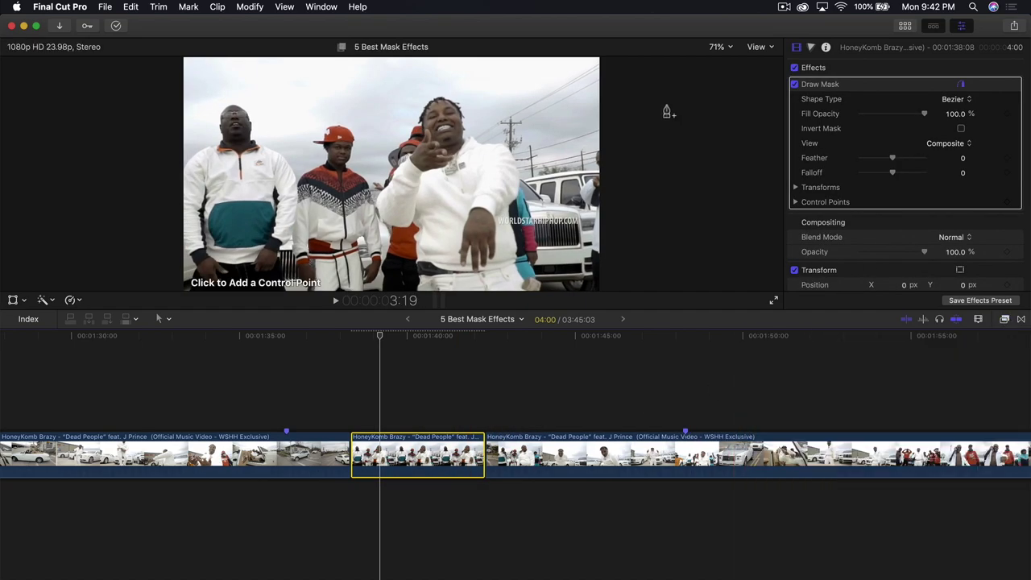
# Draw a closed linear mask at 150% zoom around the front man in the white sweatshirt, including his head, arms and trousers.
pyautogui.click(719, 48)
pyautogui.click(728, 111)
pyautogui.click(412, 476)
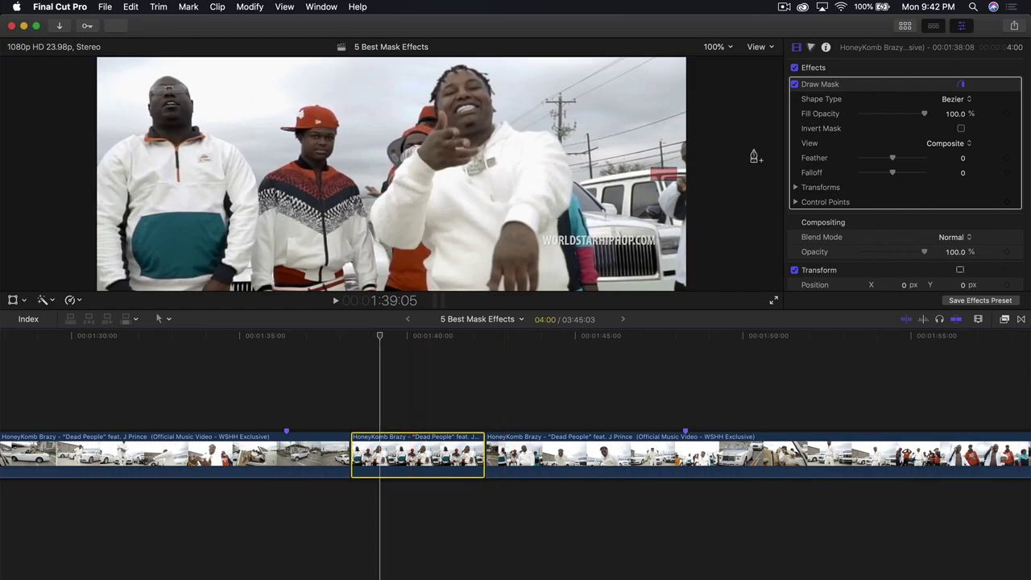
pyautogui.click(857, 86)
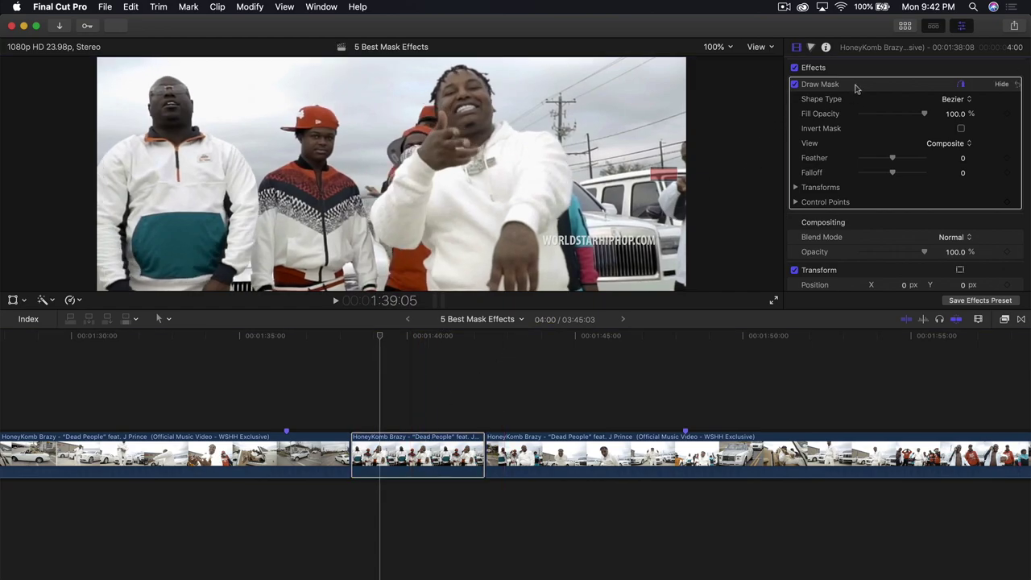
pyautogui.click(716, 46)
pyautogui.click(725, 121)
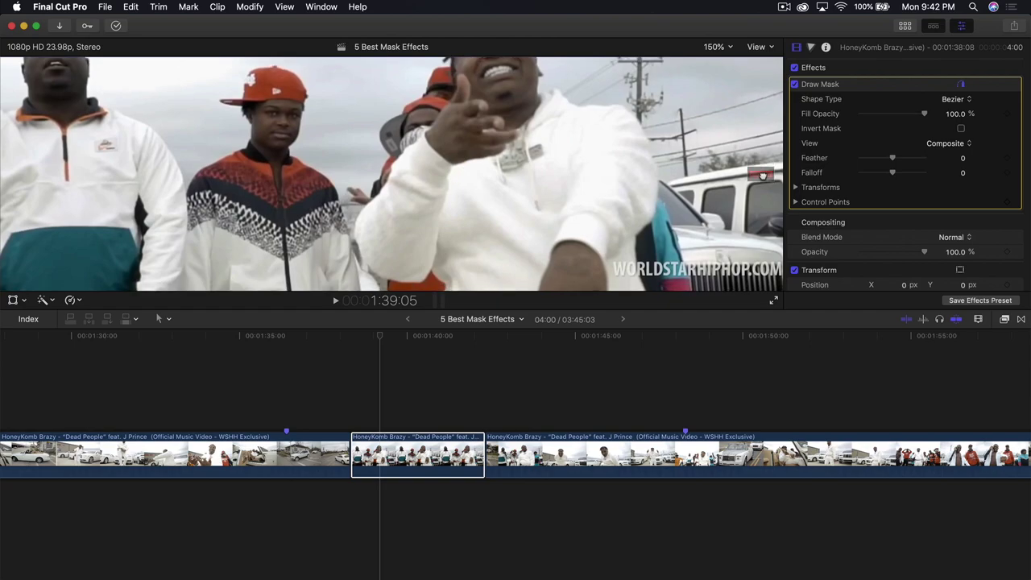
pyautogui.moveTo(763, 175); pyautogui.dragTo(761, 185)
pyautogui.click(500, 282)
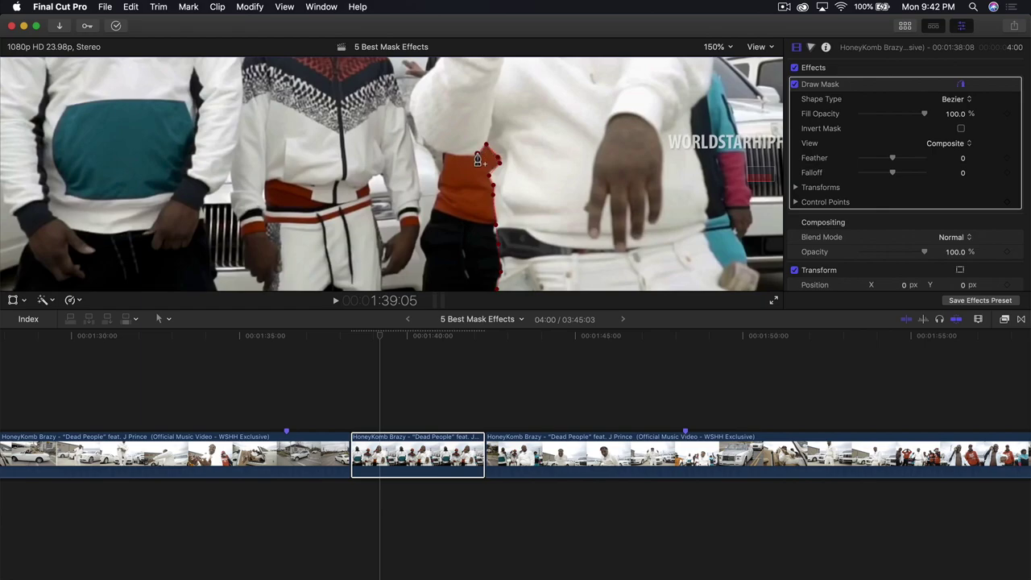
pyautogui.scroll(5, 478, 158)
pyautogui.scroll(-5, 587, 193)
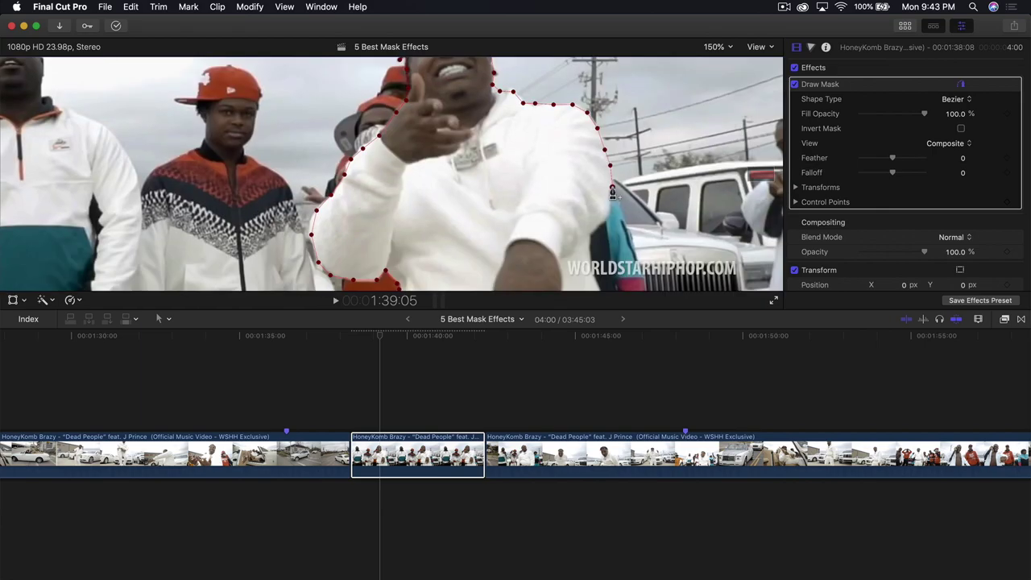
pyautogui.click(398, 294)
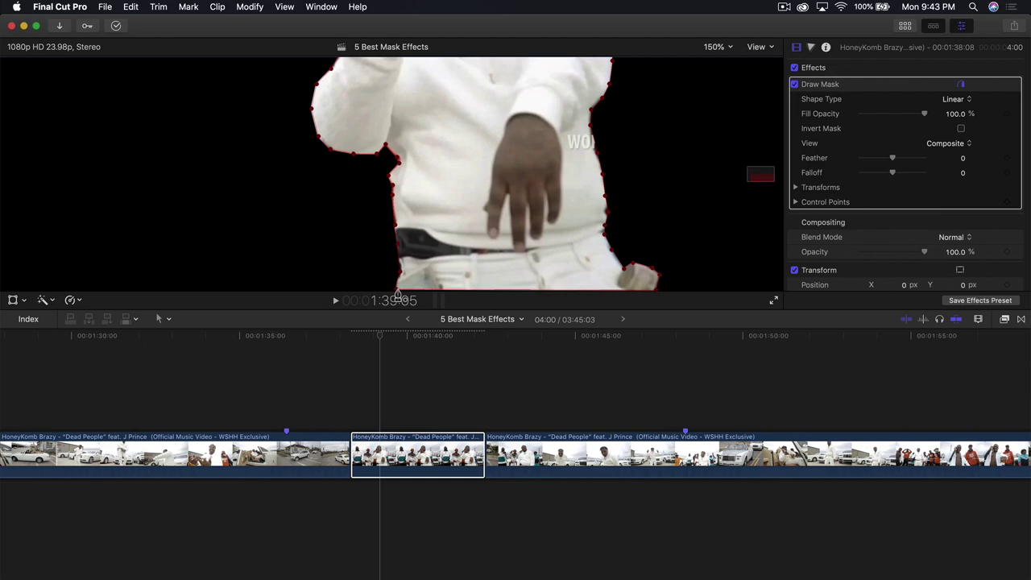
pyautogui.click(715, 46)
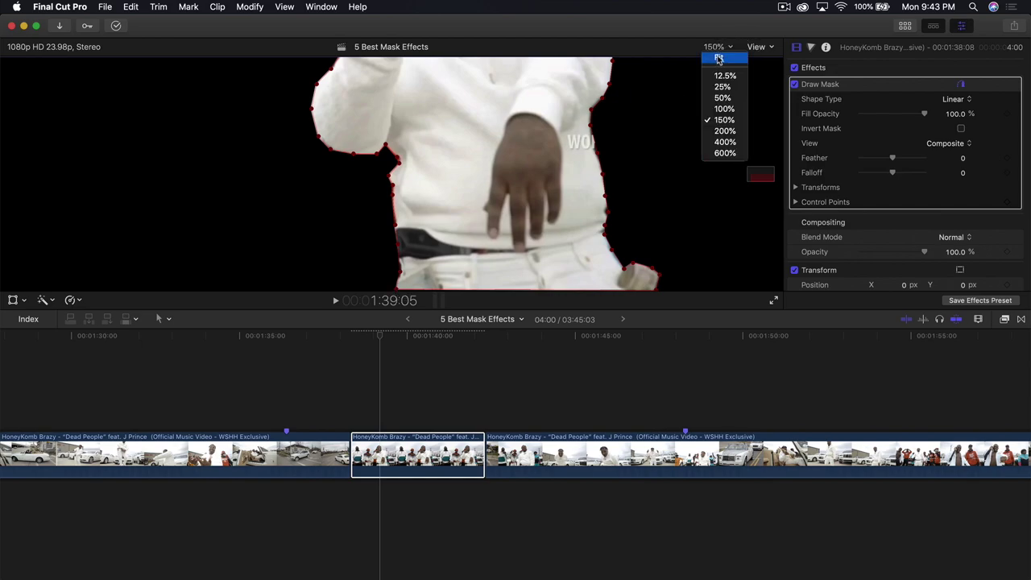
pyautogui.click(719, 58)
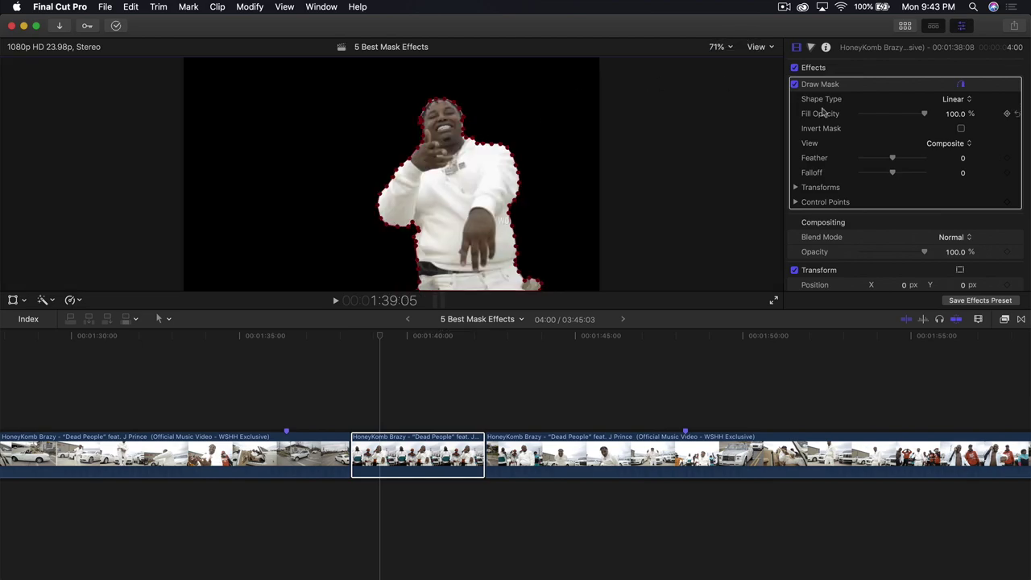
pyautogui.click(852, 218)
# Lift the masked freeze frame above the main storyline, starting about one second before the cut so it overlaps the white car shot.
pyautogui.click(381, 338)
pyautogui.moveTo(379, 337); pyautogui.dragTo(362, 337)
pyautogui.press('super+equal')
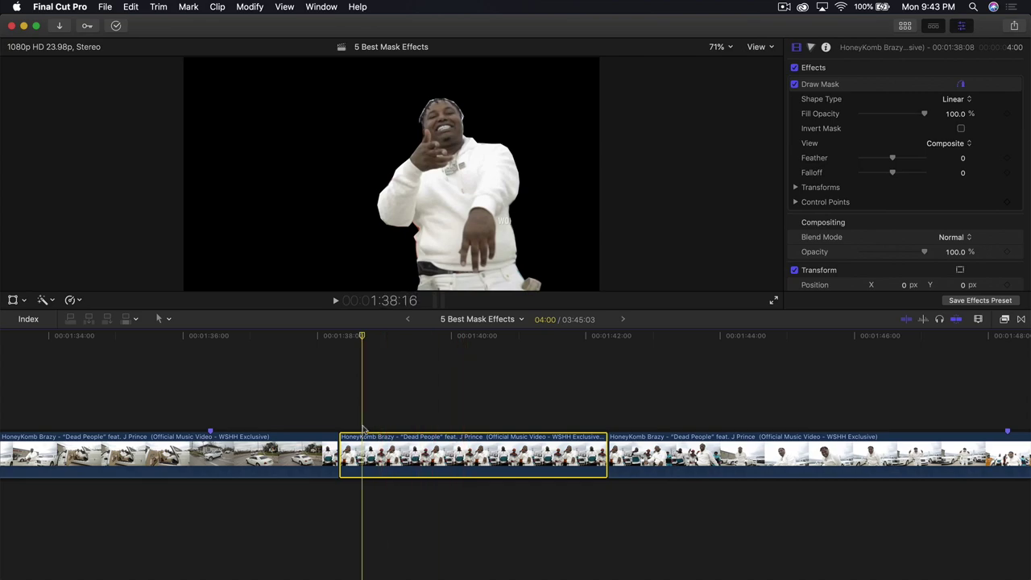
pyautogui.moveTo(380, 444); pyautogui.dragTo(316, 393)
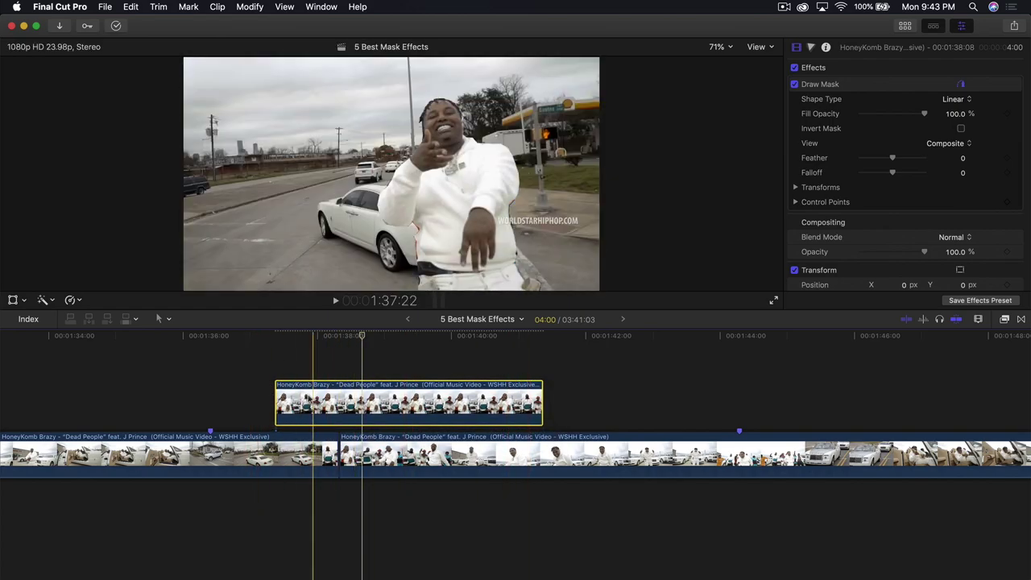
# Move the masked freeze frame slightly earlier, trim its end to the cut below, and play through the overlap.
pyautogui.moveTo(448, 399); pyautogui.dragTo(434, 399)
pyautogui.click(524, 392)
pyautogui.moveTo(526, 395); pyautogui.dragTo(339, 395)
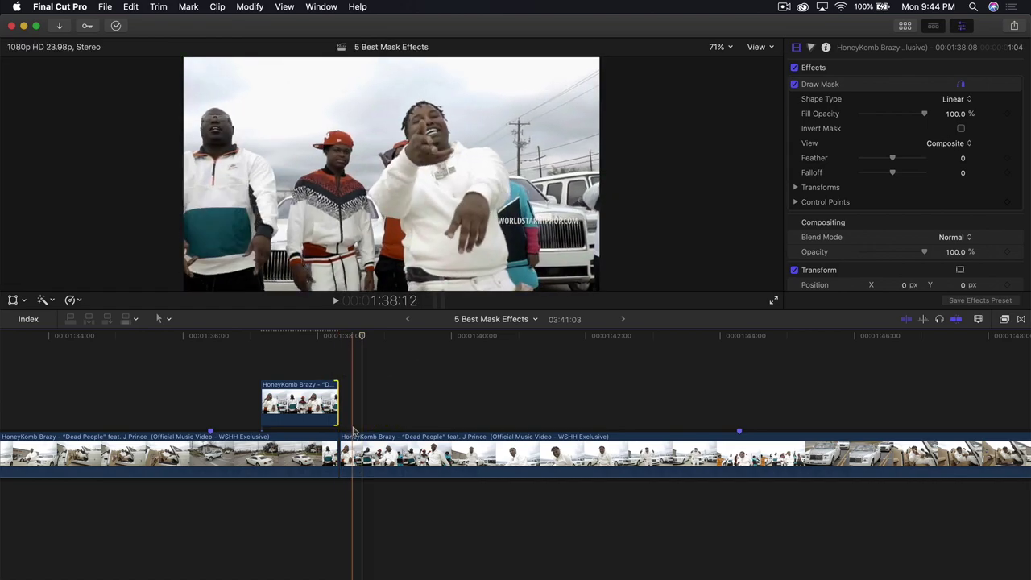
pyautogui.click(363, 455)
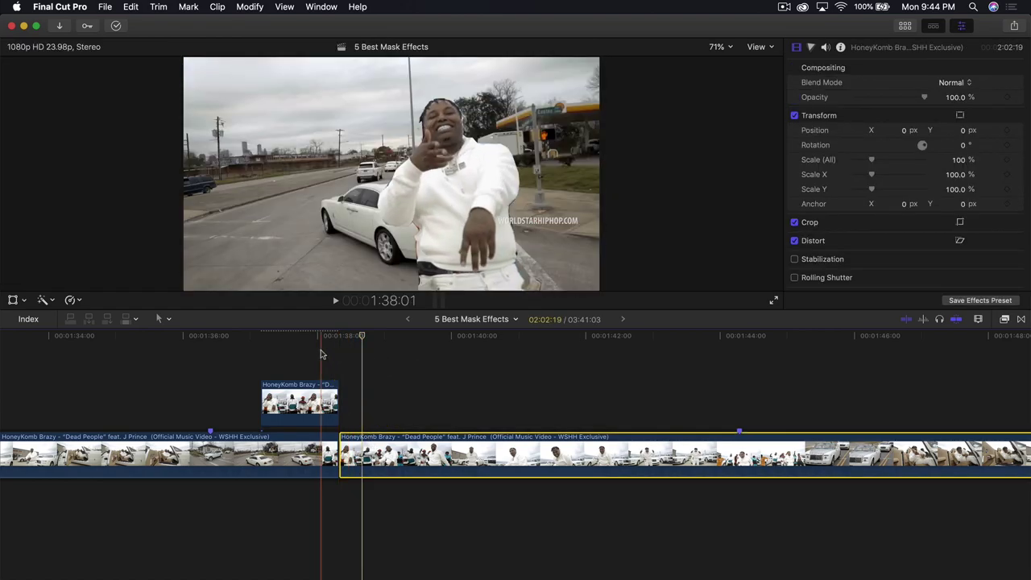
pyautogui.press('space')
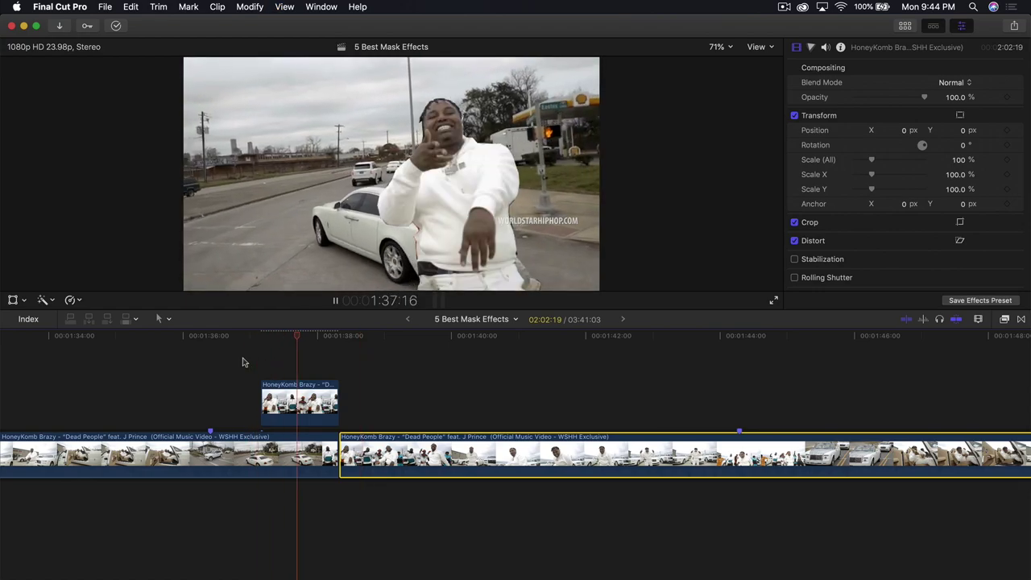
pyautogui.press('space')
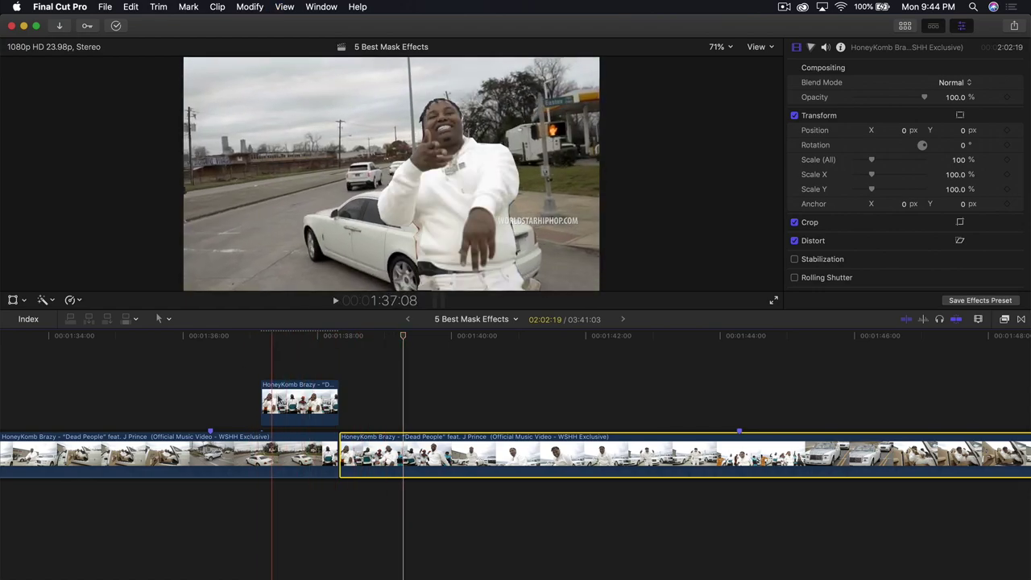
# Move the cutout man out of the picture at the freeze frame's start by transforming its X position to 1074.51 px.
pyautogui.click(292, 402)
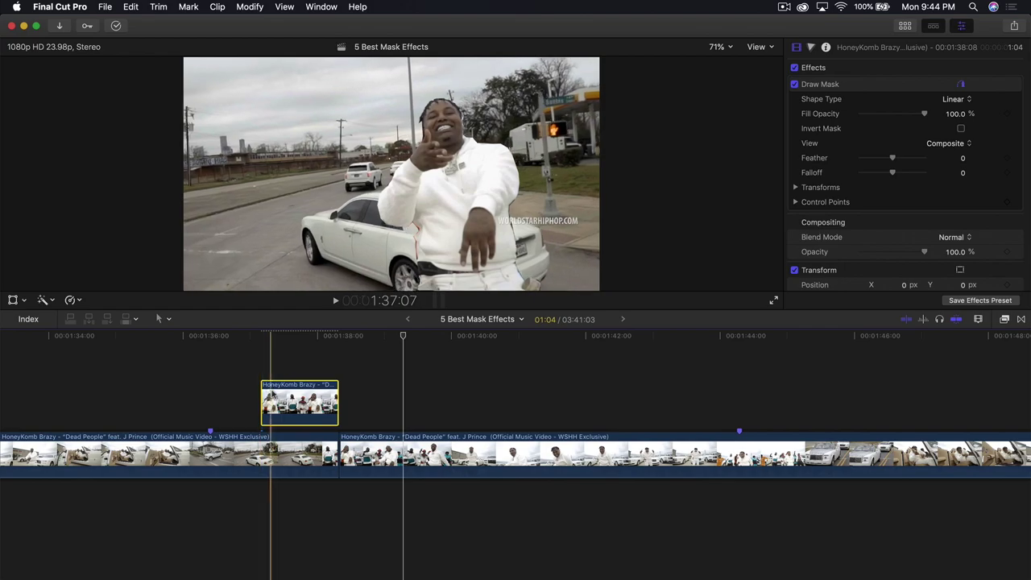
pyautogui.click(264, 337)
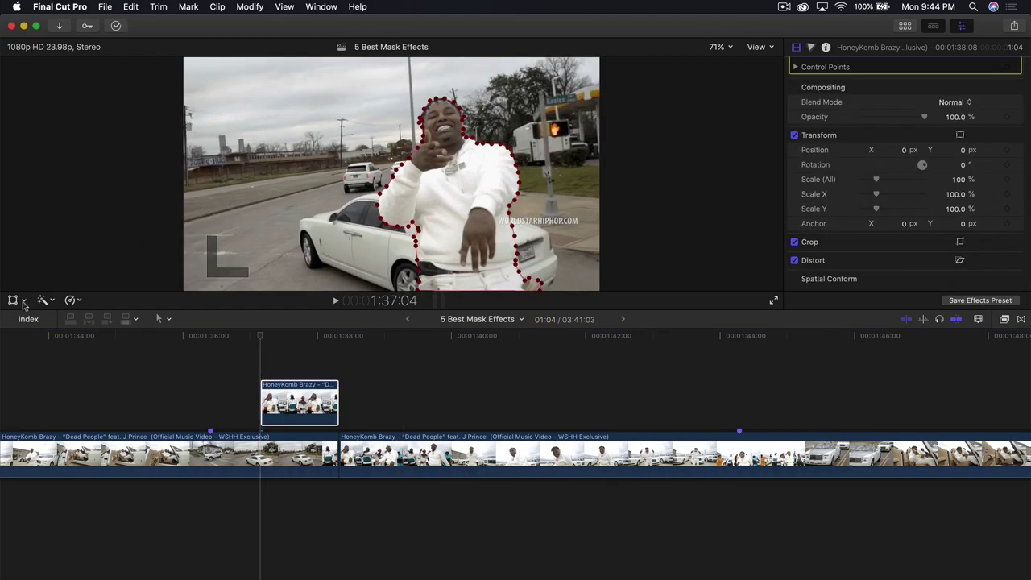
pyautogui.click(25, 301)
pyautogui.click(50, 313)
pyautogui.moveTo(453, 201); pyautogui.dragTo(614, 201)
pyautogui.press('super+z')
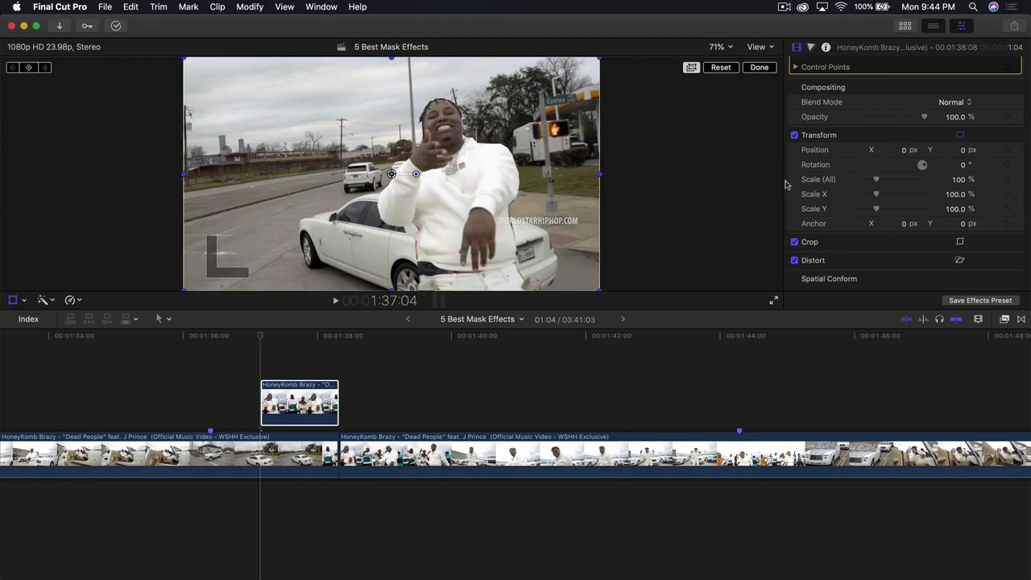
pyautogui.moveTo(902, 150); pyautogui.dragTo(908, 153)
# Compare the off-screen cutout hidden and shown, and keyframe its position at the freeze frame's start.
pyautogui.click(692, 68)
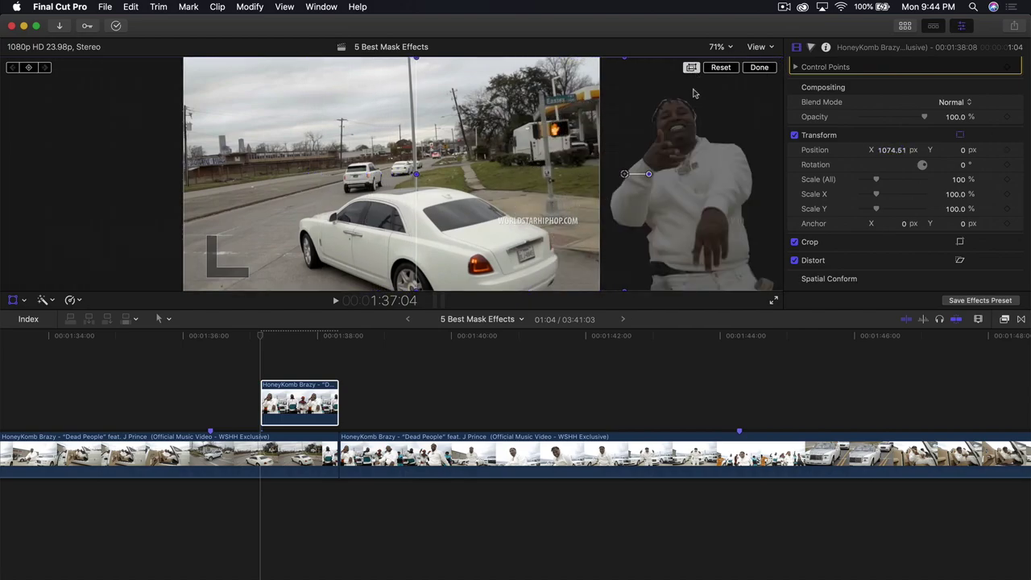
pyautogui.click(694, 70)
pyautogui.click(692, 70)
pyautogui.click(692, 69)
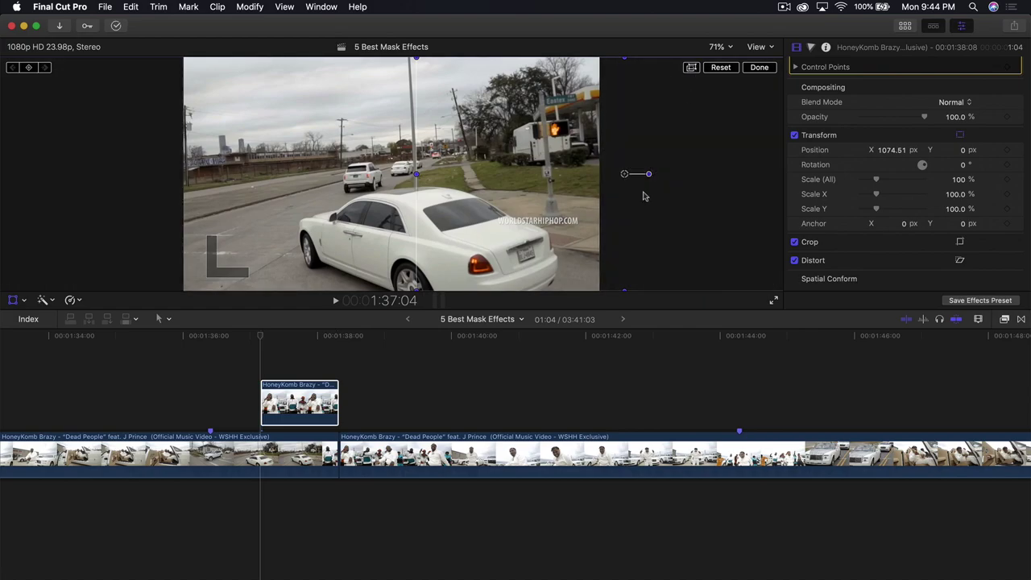
pyautogui.click(693, 68)
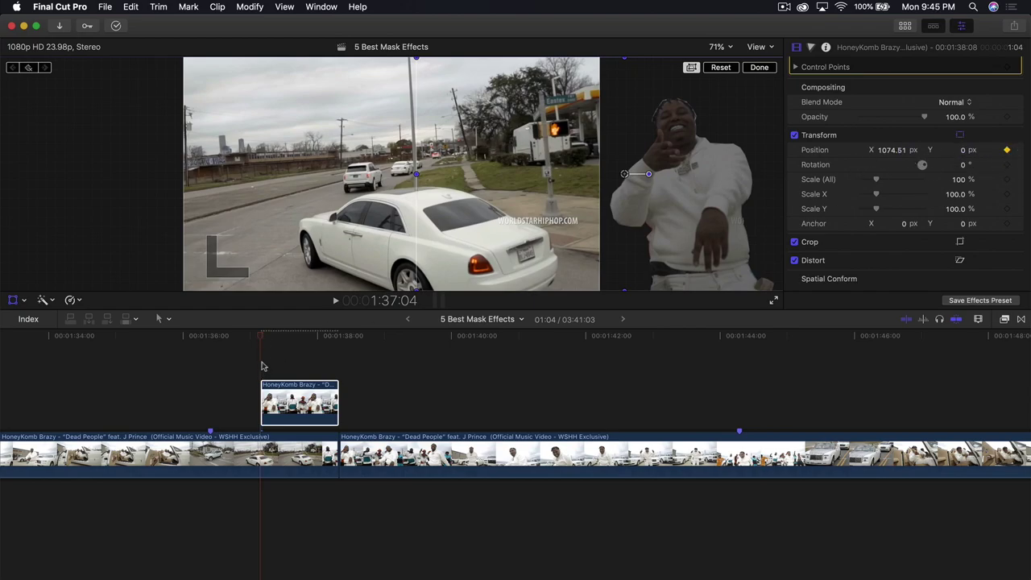
# Set the cutout's X position to 0 px five frames later at 1:37:09 and play the slide-in.
pyautogui.moveTo(263, 337); pyautogui.dragTo(276, 338)
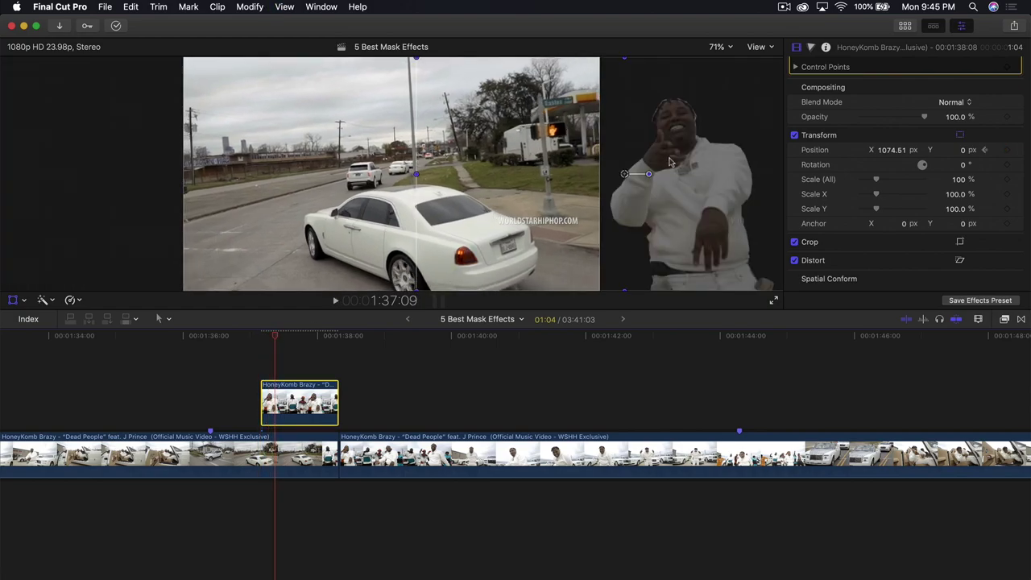
pyautogui.click(889, 151)
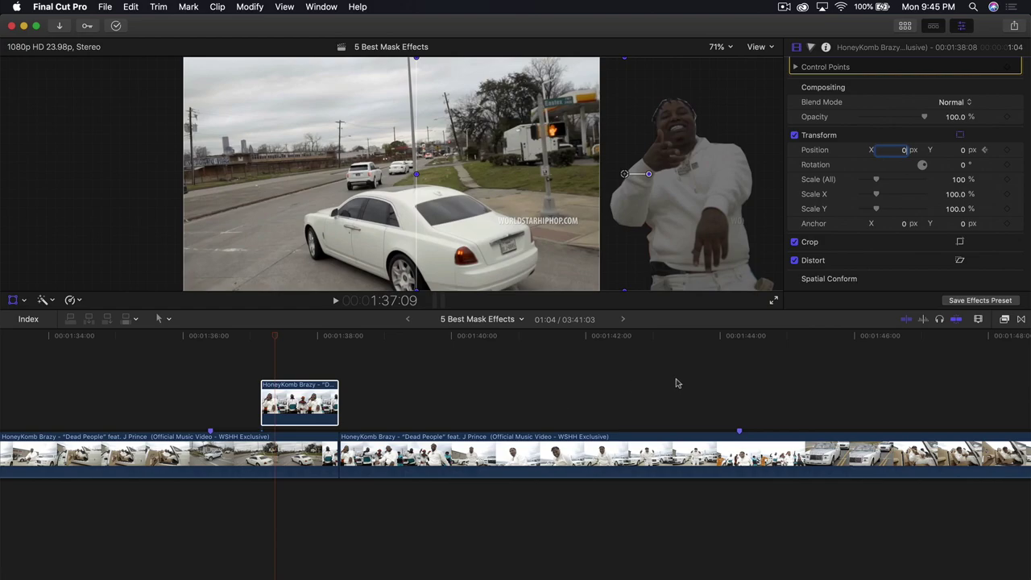
pyautogui.press('Return')
pyautogui.moveTo(273, 342); pyautogui.dragTo(254, 342)
pyautogui.press('space')
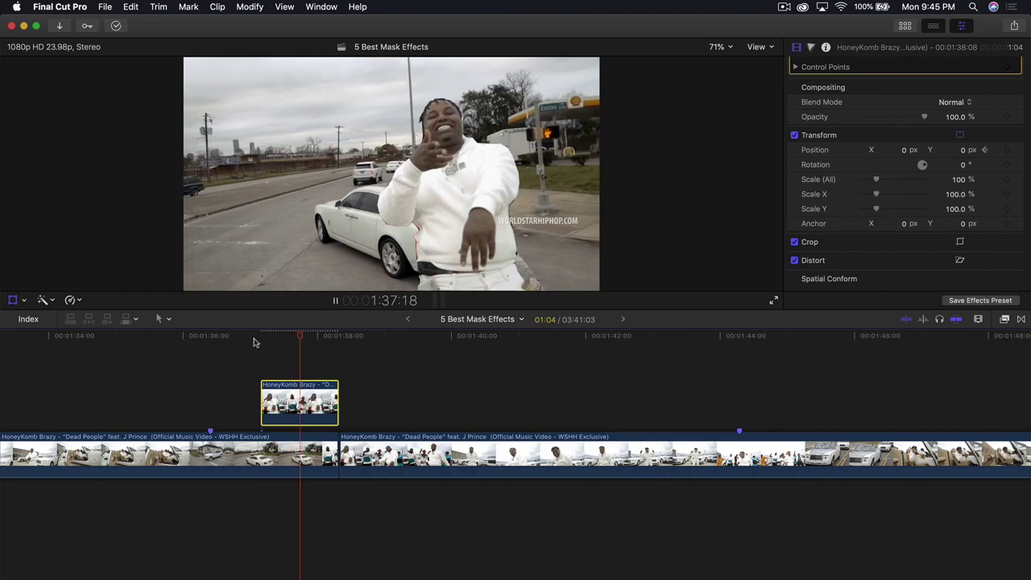
pyautogui.press('space')
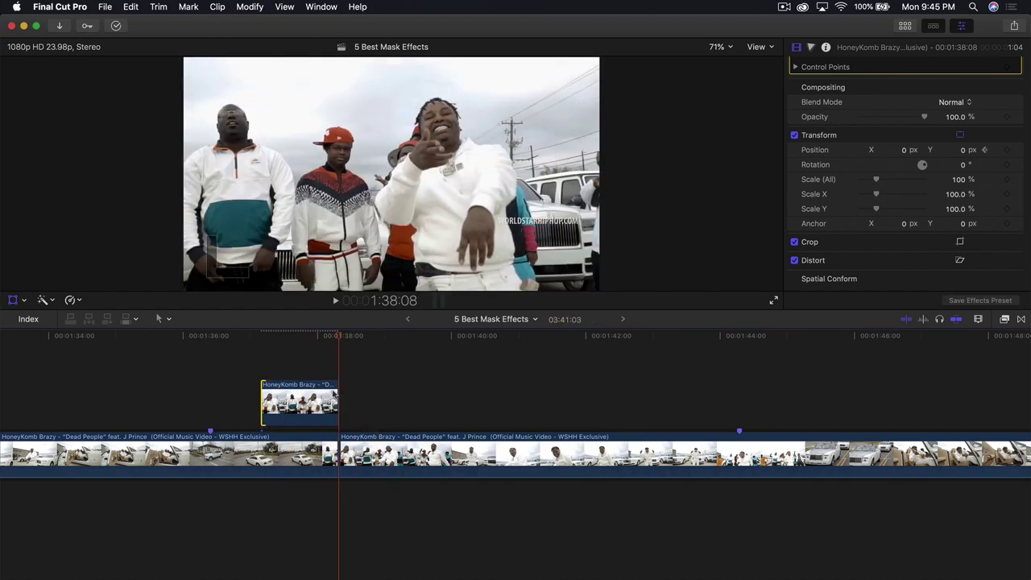
# Shorten the freeze frame to nine frames ending at the cut, and play the transition.
pyautogui.moveTo(337, 393)
pyautogui.mouseDown()
pyautogui.moveTo(282, 392)
pyautogui.moveTo(326, 402)
pyautogui.mouseUp()
pyautogui.press('space')
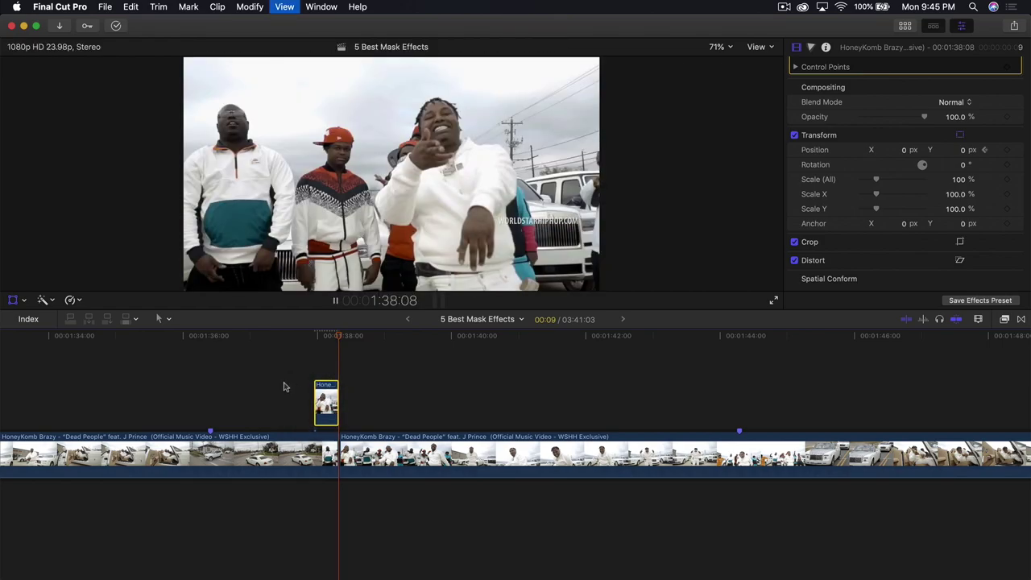
pyautogui.click(289, 337)
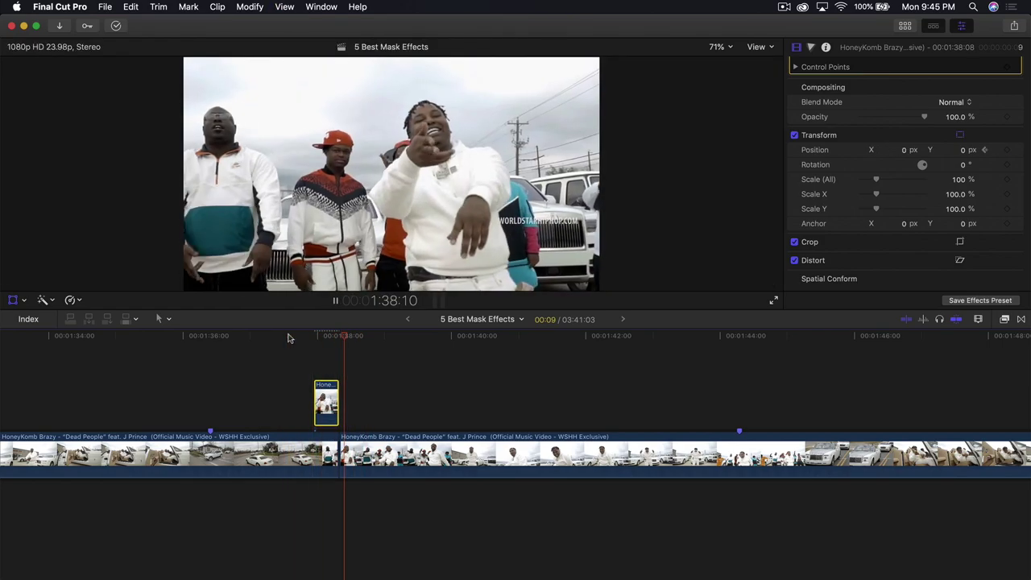
pyautogui.click(308, 336)
pyautogui.press('space')
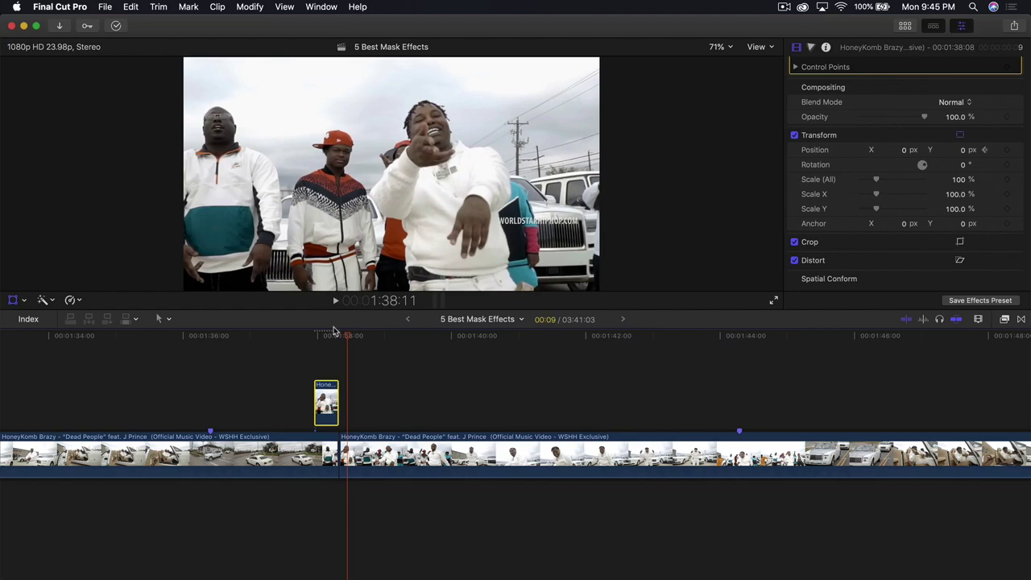
# Apply the Directional blur effect to the shortened freeze frame.
pyautogui.click(315, 336)
pyautogui.press('super+equal')
pyautogui.press('super+equal')
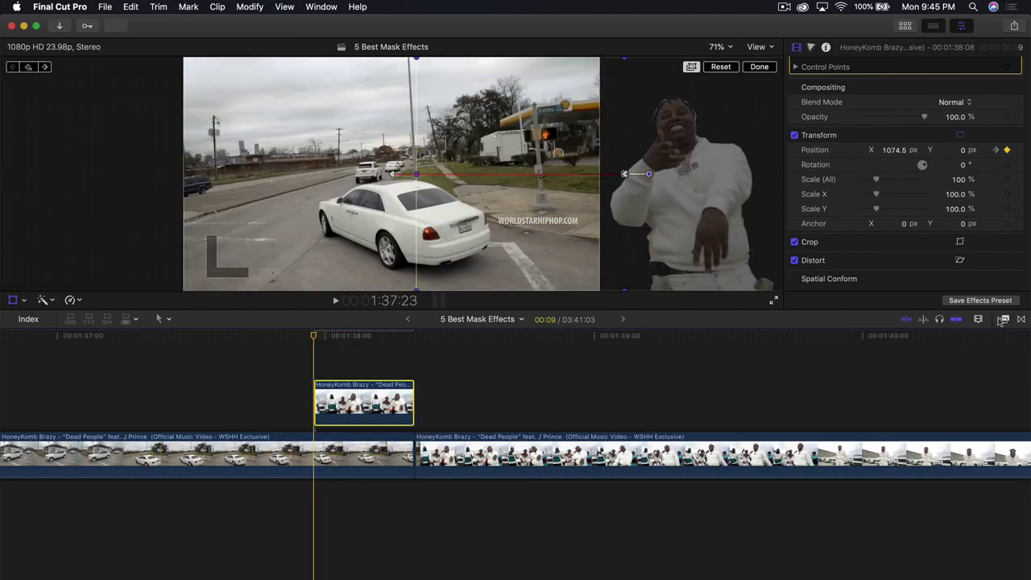
pyautogui.press('super+5')
pyautogui.scroll(5, 785, 385)
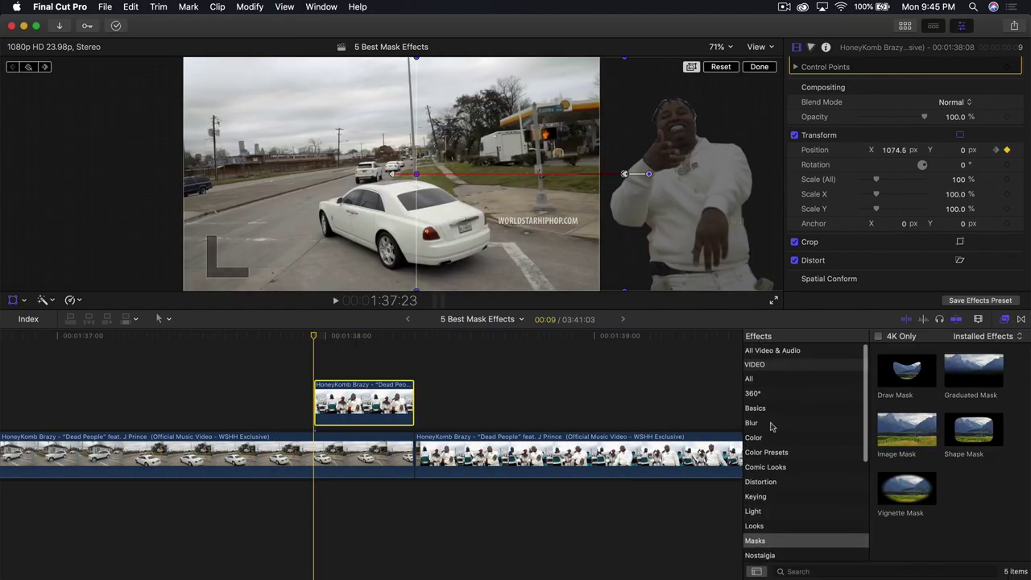
pyautogui.click(782, 422)
pyautogui.moveTo(907, 377); pyautogui.dragTo(380, 411)
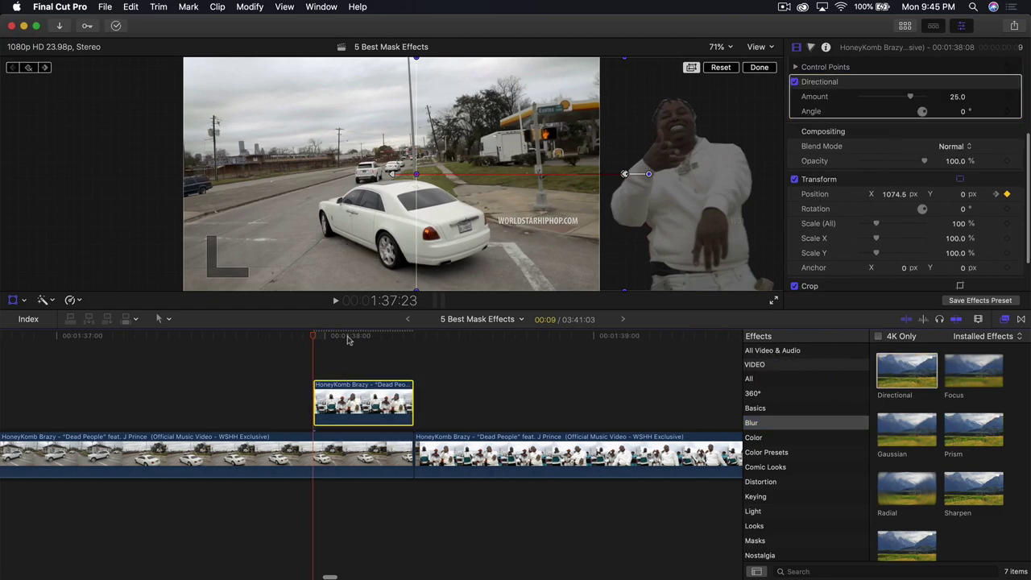
# Raise the Directional blur amount to 135 and keyframe it at the freeze frame's start.
pyautogui.moveTo(317, 337); pyautogui.dragTo(363, 336)
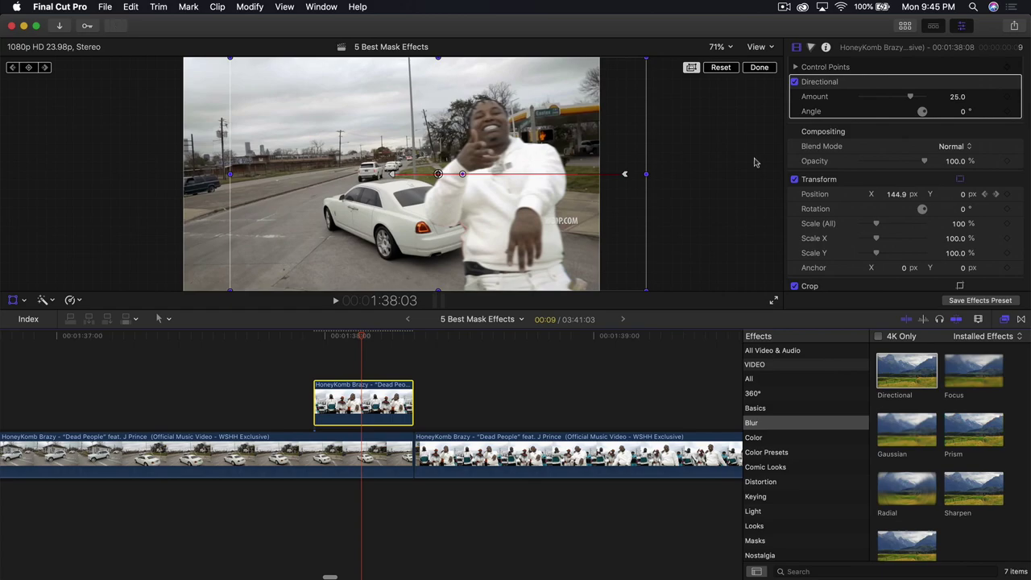
pyautogui.moveTo(913, 95); pyautogui.dragTo(959, 97)
pyautogui.moveTo(362, 337); pyautogui.dragTo(316, 340)
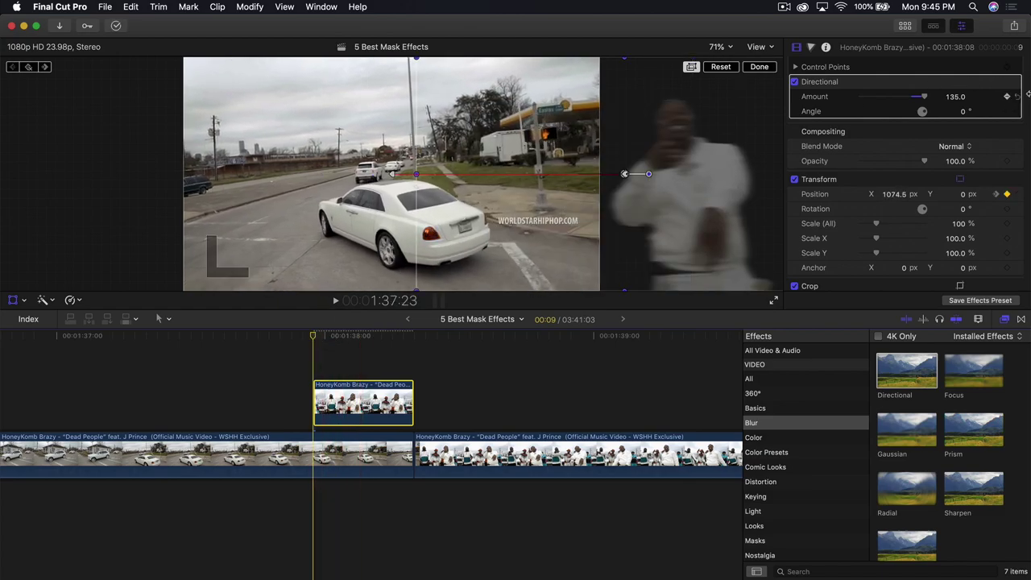
# Set the Directional blur amount to 0 at 1:38:04, on the frame where the cutout reaches its final position.
pyautogui.moveTo(314, 339); pyautogui.dragTo(390, 338)
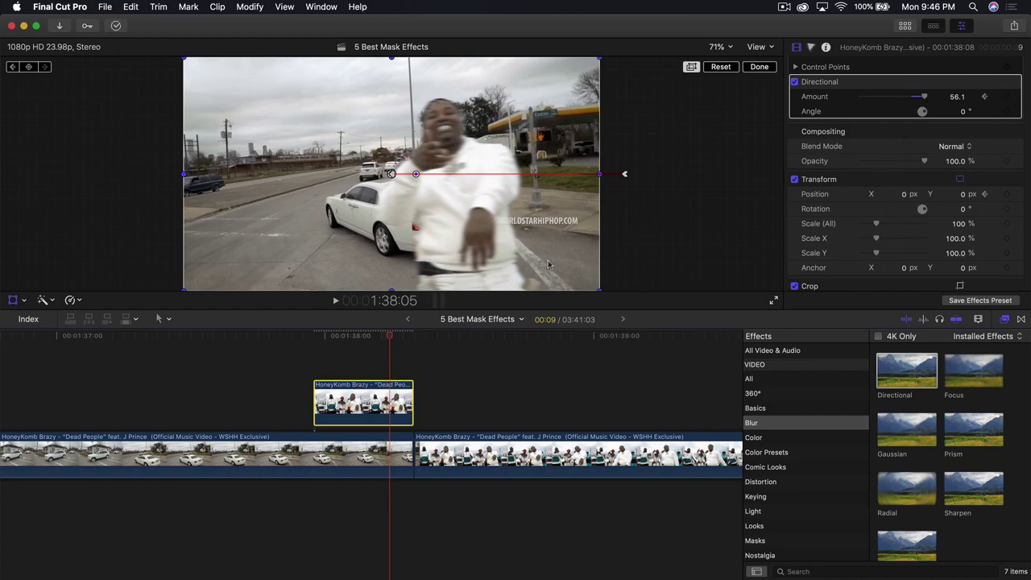
pyautogui.press('Left')
pyautogui.press('Left')
pyautogui.press('Right')
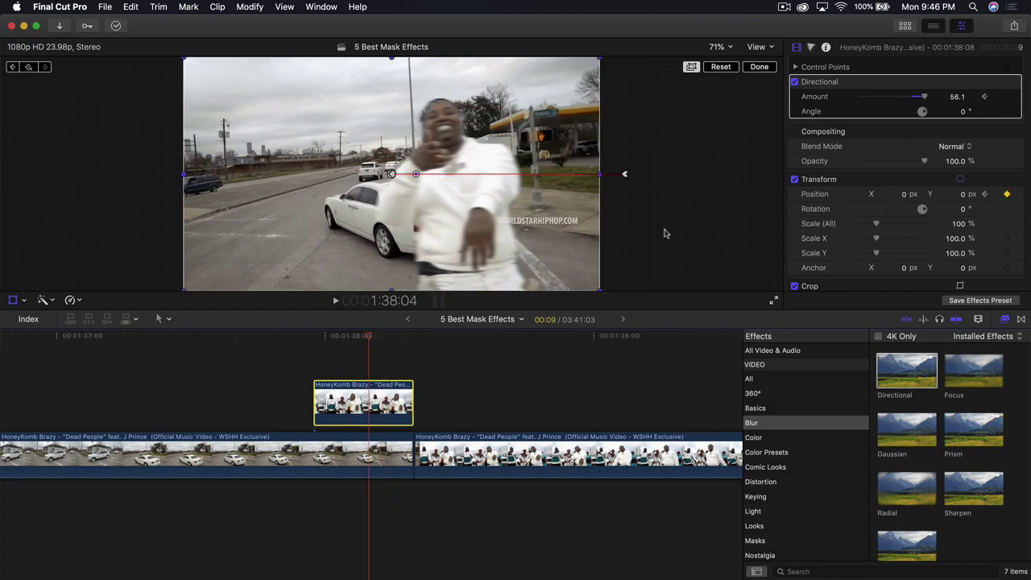
pyautogui.click(957, 96)
pyautogui.write('0')
pyautogui.press('Return')
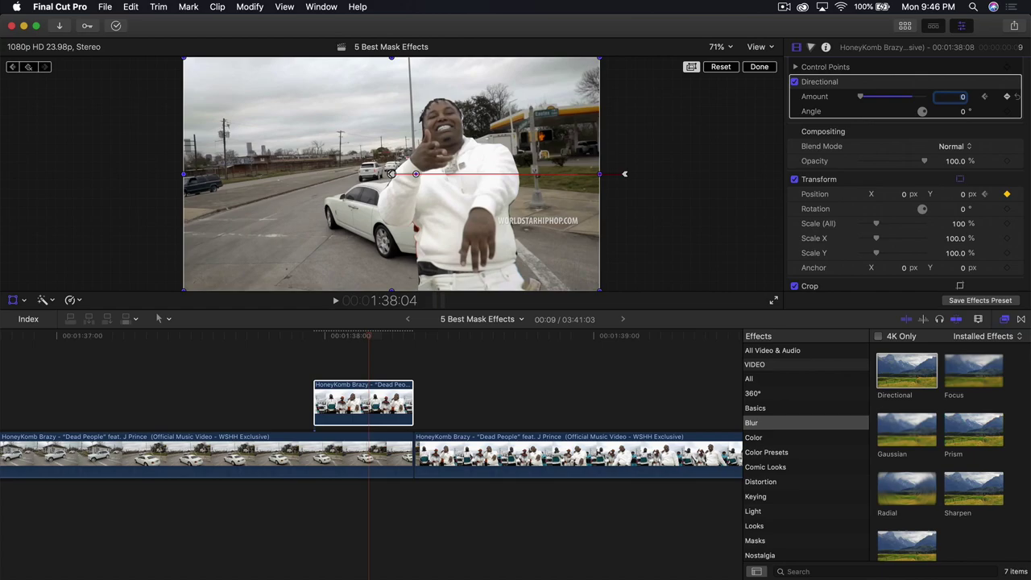
# Play and scrub the blurred slide-in, exit the Transform controls, and replay the transition from just before the freeze frame.
pyautogui.click(319, 338)
pyautogui.press('space')
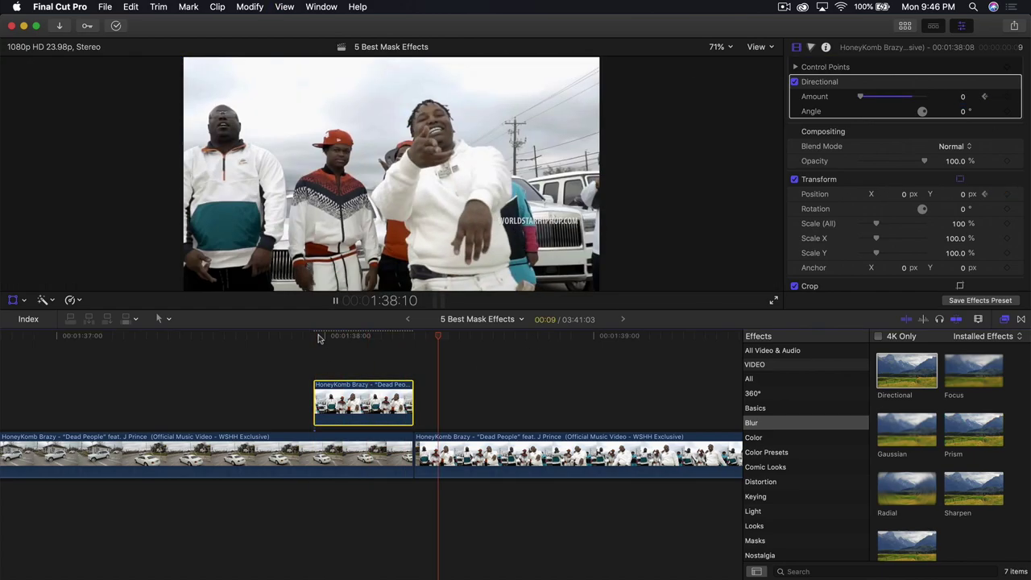
pyautogui.click(325, 338)
pyautogui.moveTo(326, 337); pyautogui.dragTo(339, 338)
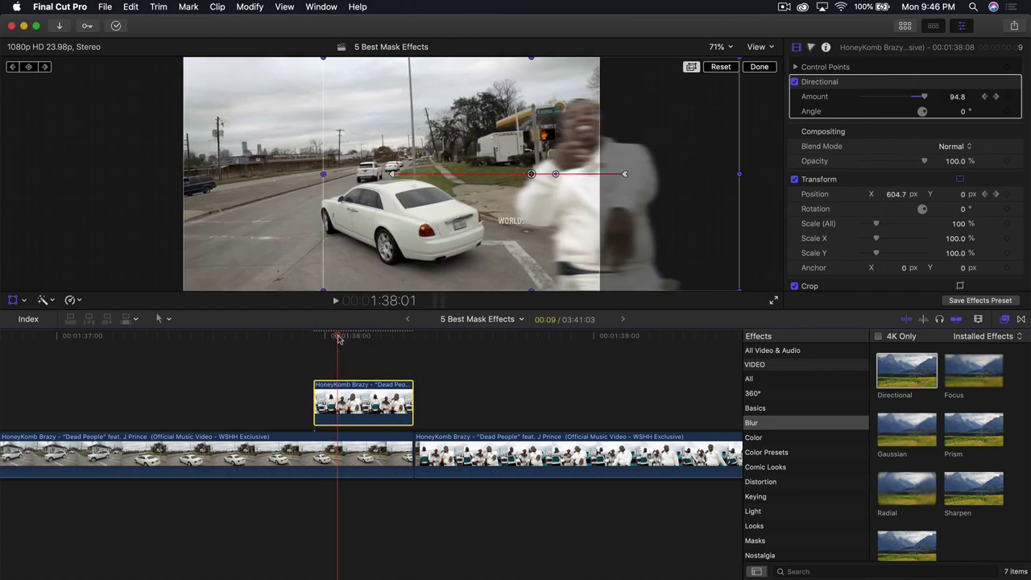
pyautogui.click(762, 67)
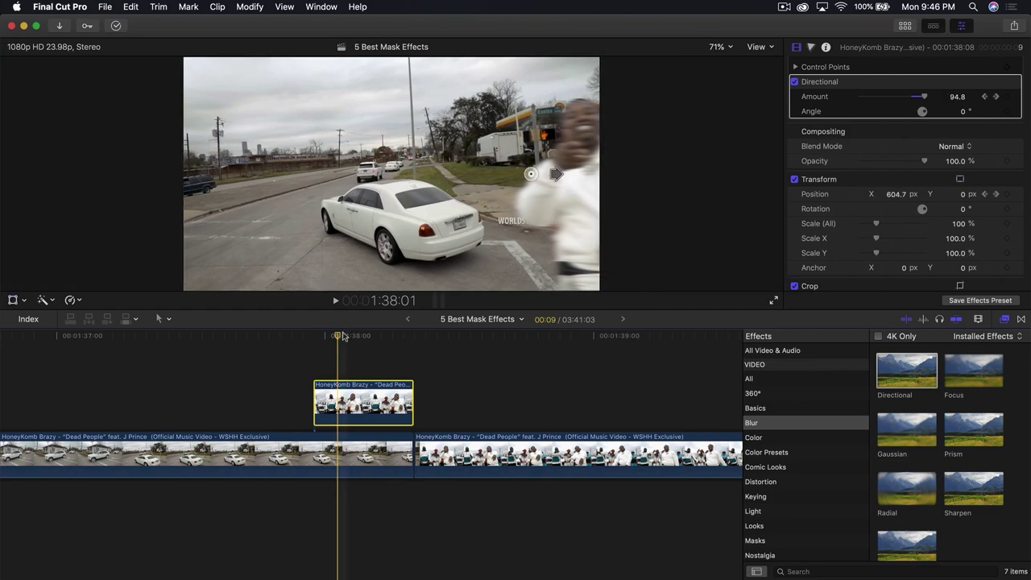
pyautogui.press('space')
pyautogui.press('space')
pyautogui.moveTo(349, 339); pyautogui.dragTo(285, 340)
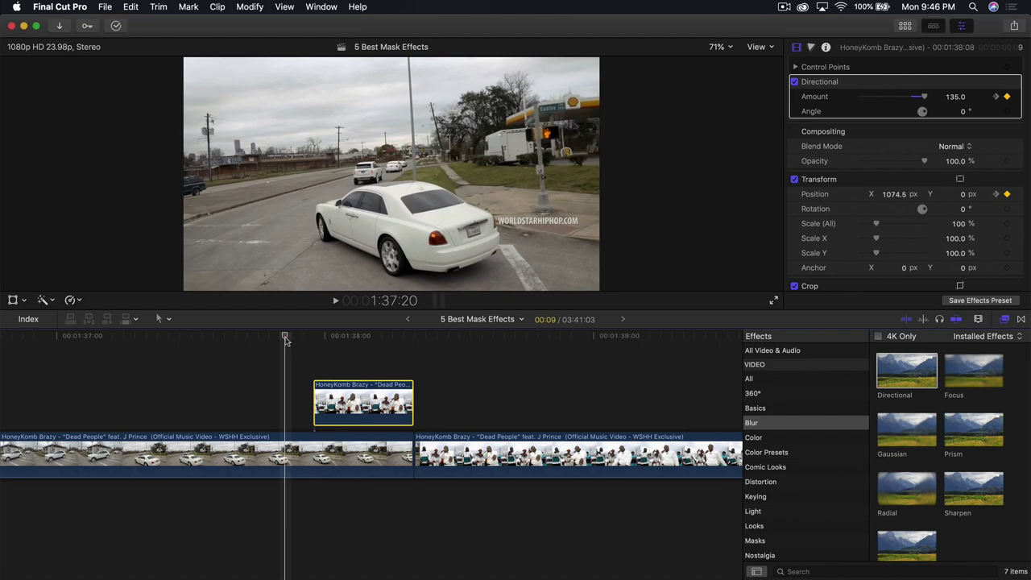
pyautogui.press('space')
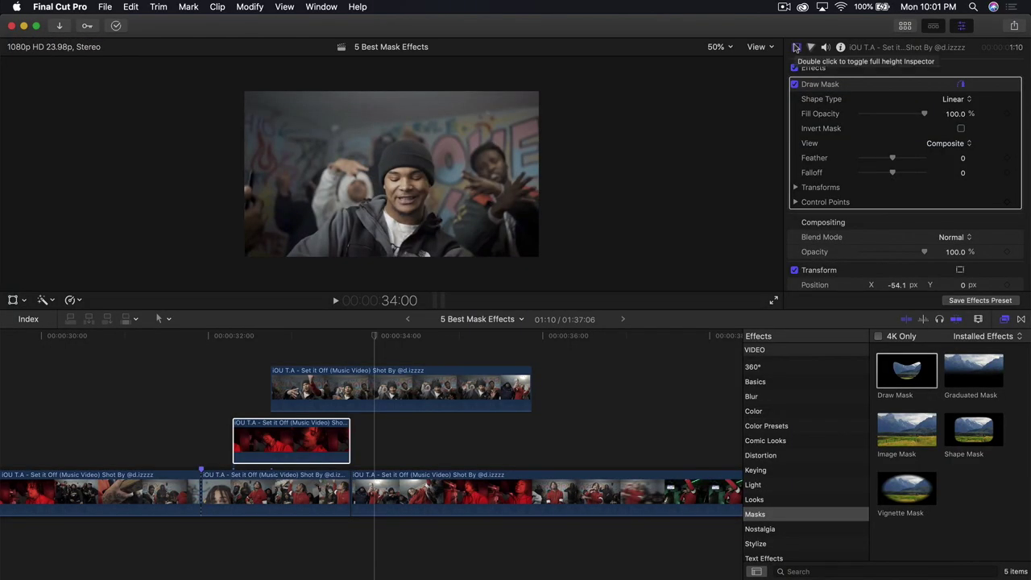
# Play the finished example that layers masked clips side by side over the group shot.
pyautogui.press('space')
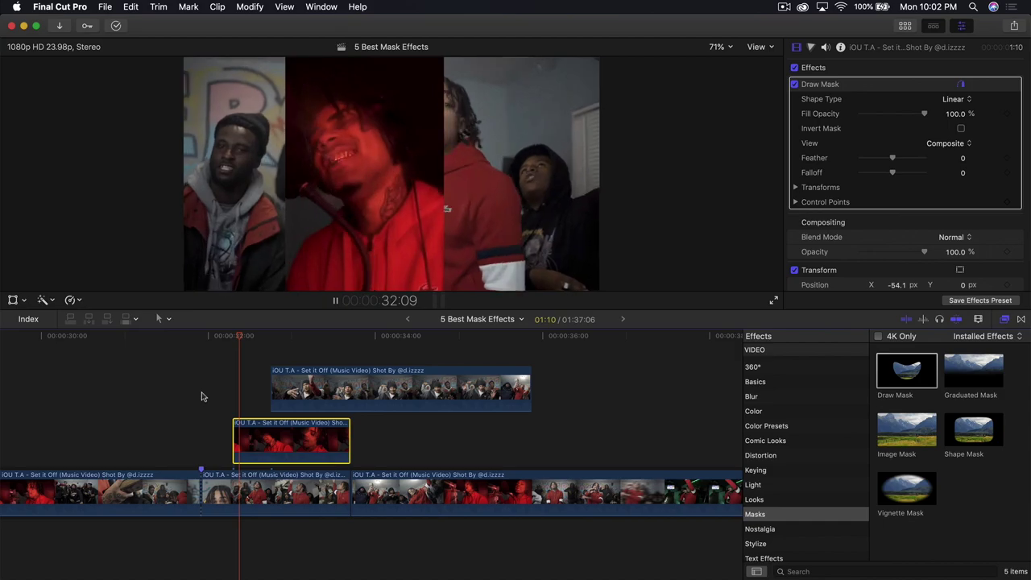
pyautogui.press('space')
pyautogui.press('space')
pyautogui.press('space')
pyautogui.press('space')
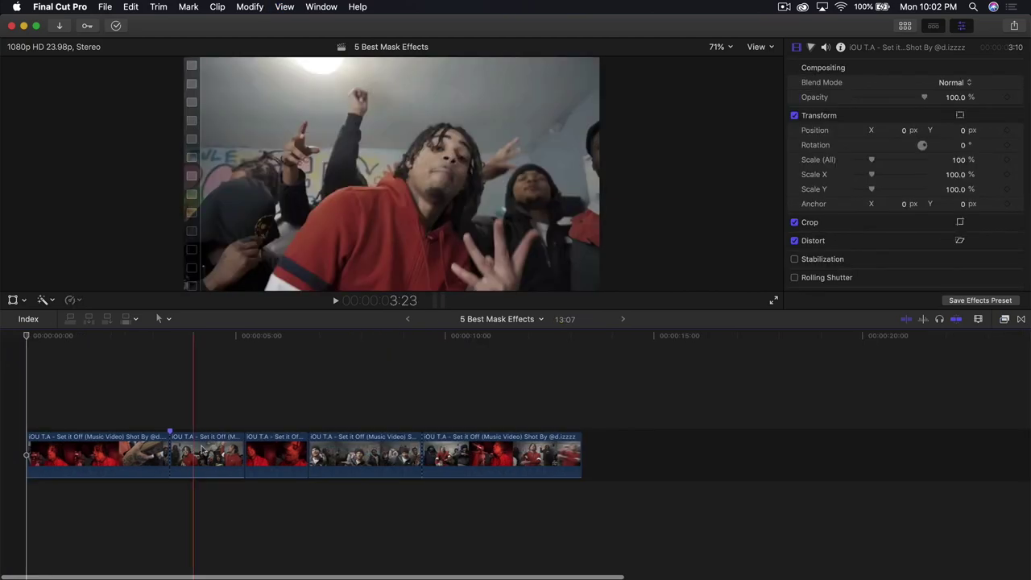
# Lift the red-lit clip above the main storyline so it starts partway through the second clip.
pyautogui.moveTo(184, 414); pyautogui.dragTo(360, 506)
pyautogui.click(240, 451)
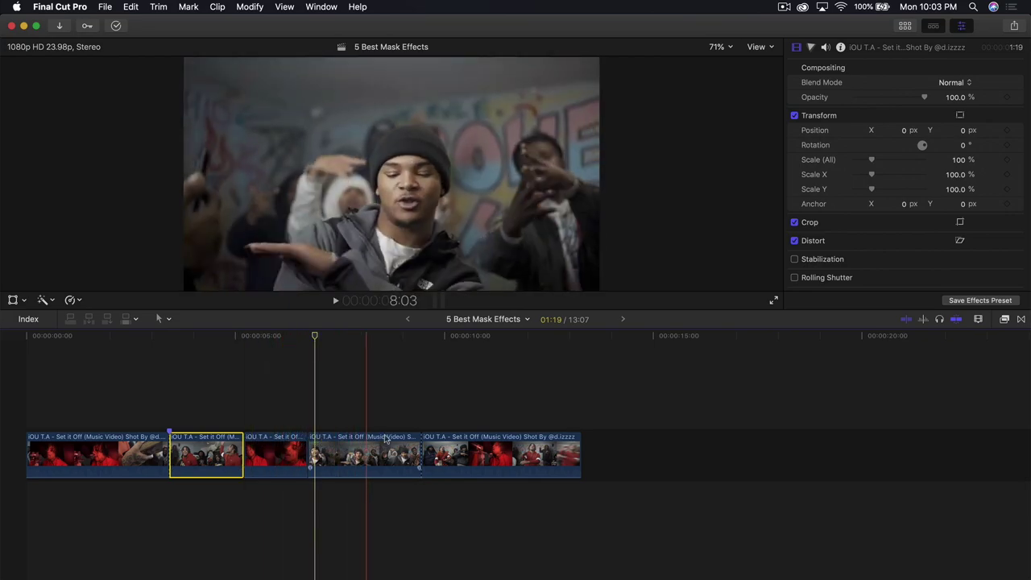
pyautogui.click(367, 456)
pyautogui.moveTo(278, 462); pyautogui.dragTo(223, 419)
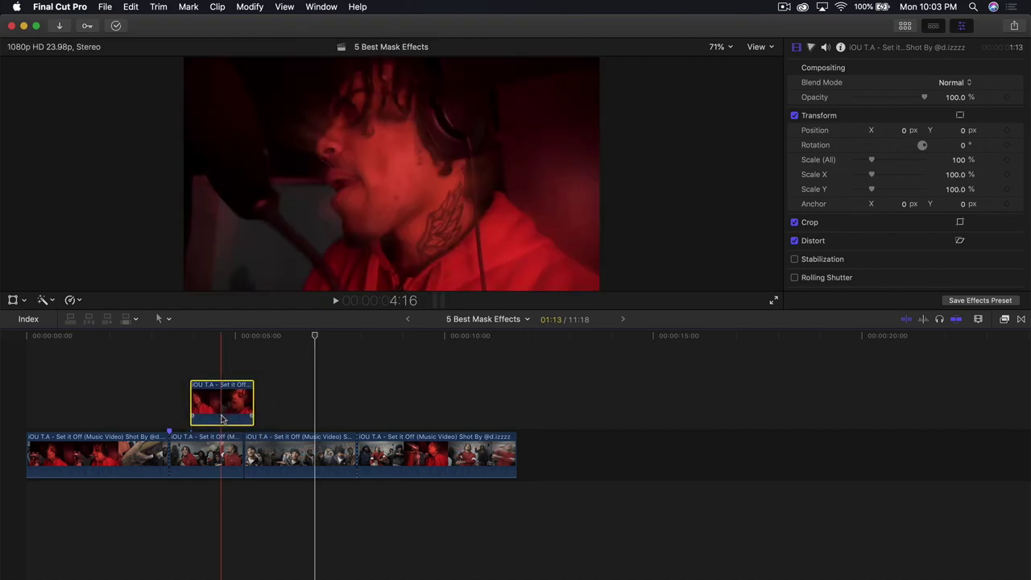
# Stack the clip of the man in the black beanie above the red-lit clip, starting slightly later.
pyautogui.click(208, 451)
pyautogui.click(274, 405)
pyautogui.click(292, 464)
pyautogui.moveTo(292, 465); pyautogui.dragTo(262, 372)
pyautogui.hscroll(1, 264, 373)
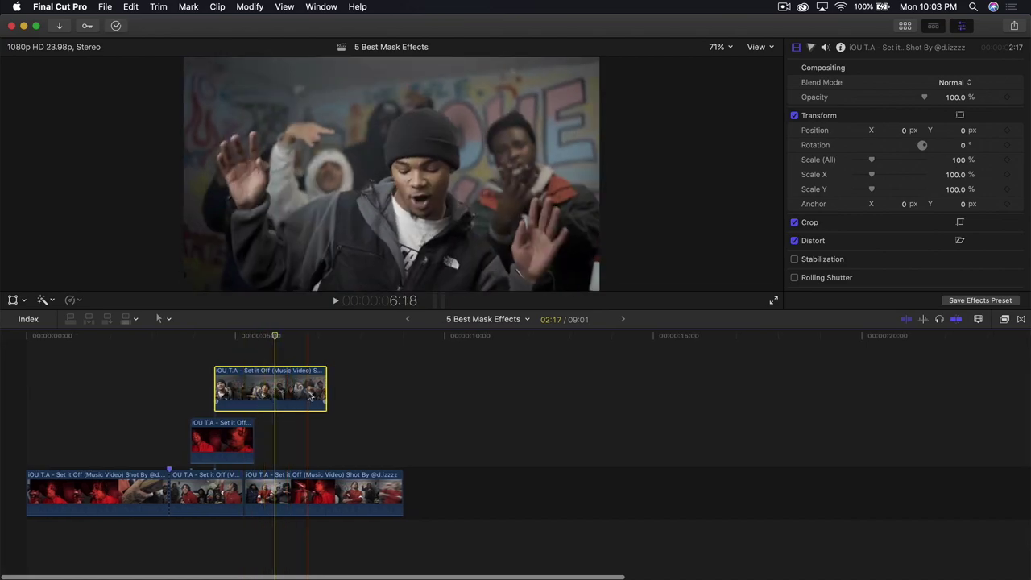
# Apply the Draw Mask effect to the red-lit clip on the lower connected layer.
pyautogui.press('super+equal')
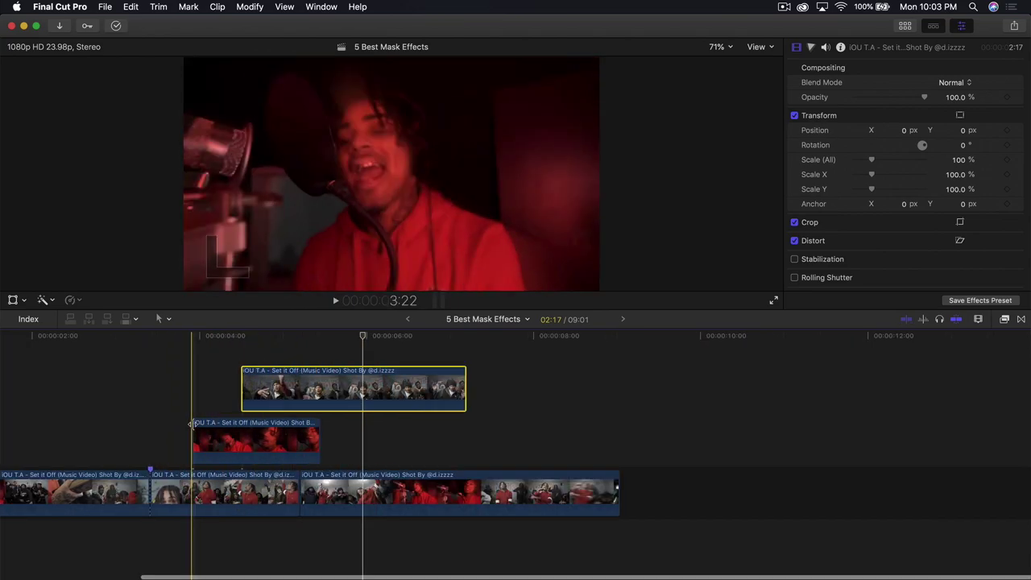
pyautogui.click(211, 435)
pyautogui.click(1004, 320)
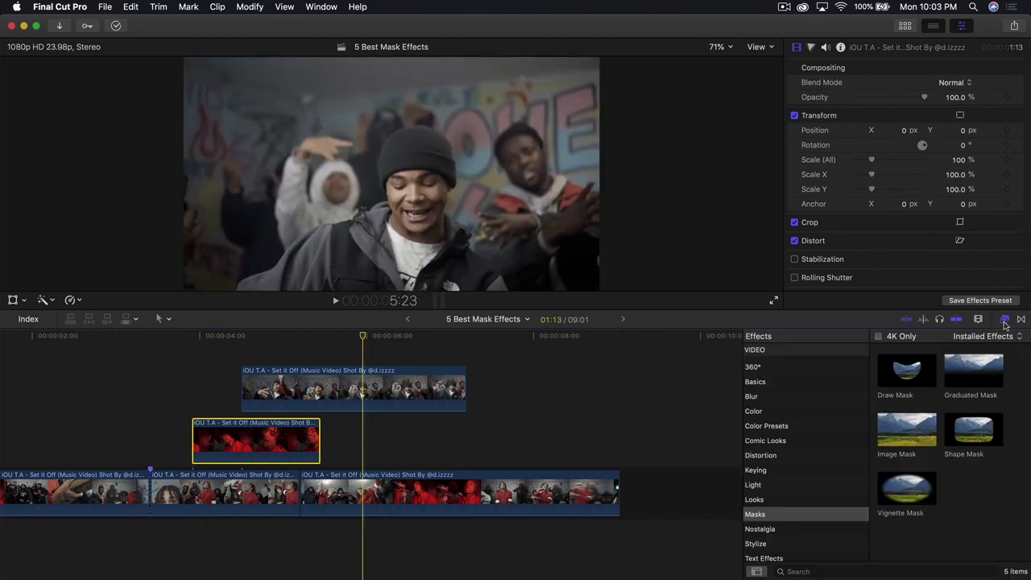
pyautogui.moveTo(892, 375)
pyautogui.mouseDown()
pyautogui.moveTo(735, 369)
pyautogui.moveTo(230, 449)
pyautogui.mouseUp()
pyautogui.press('super+5')
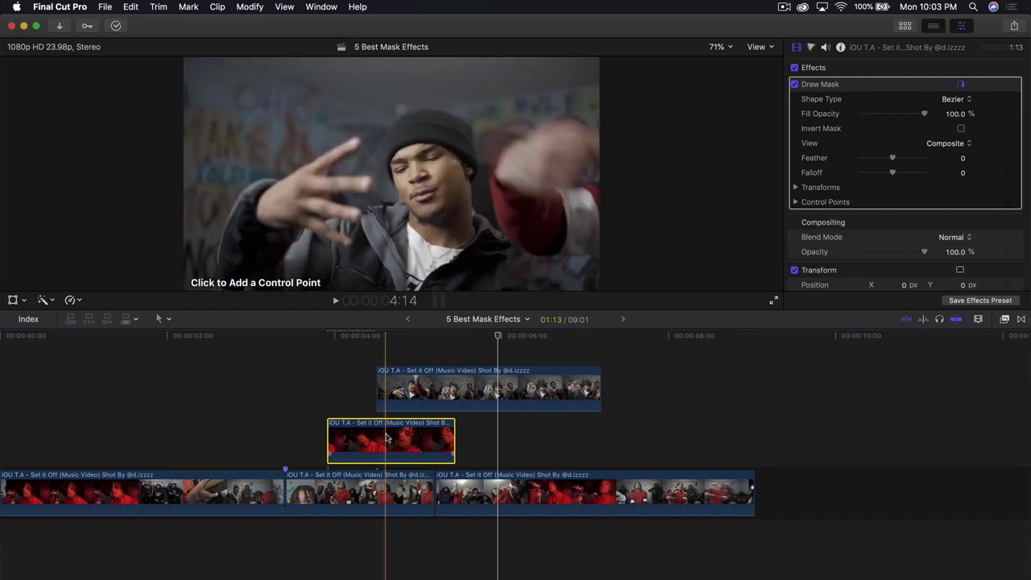
# At the red-lit clip's first frame, set the viewer zoom to 50% and draw a tall four-sided mask around the singer.
pyautogui.moveTo(354, 337); pyautogui.dragTo(333, 336)
pyautogui.click(717, 47)
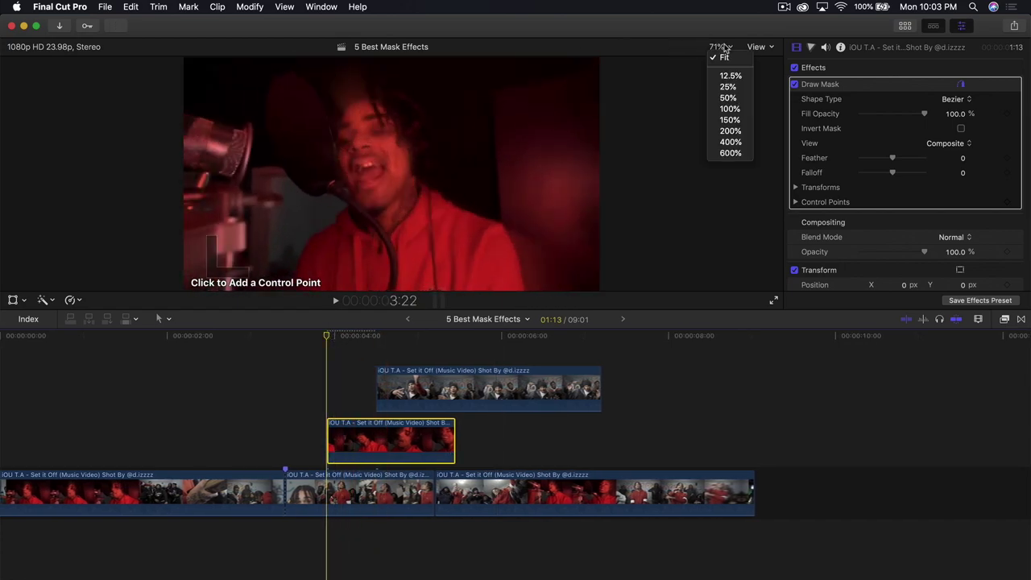
pyautogui.click(730, 97)
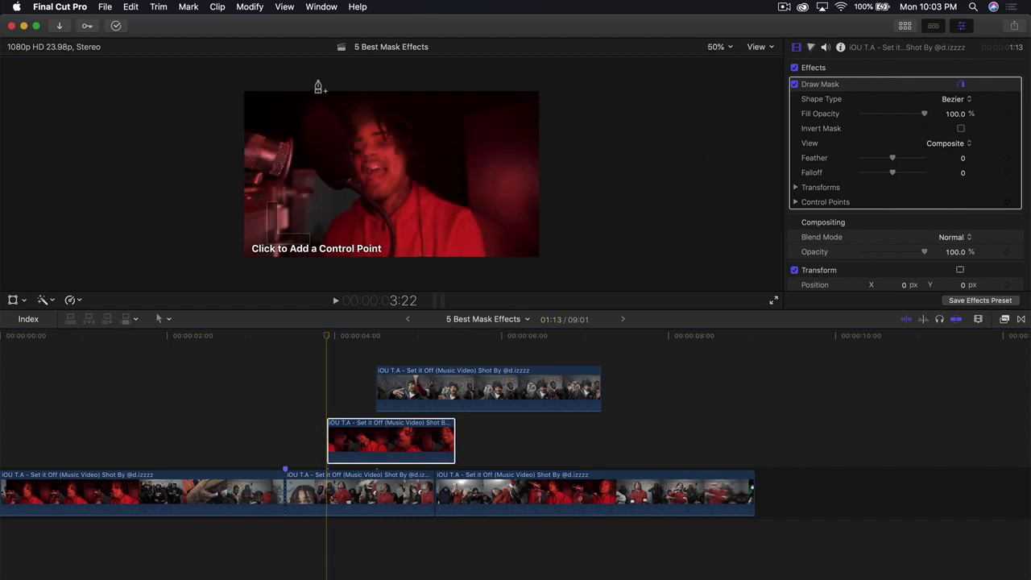
pyautogui.click(316, 80)
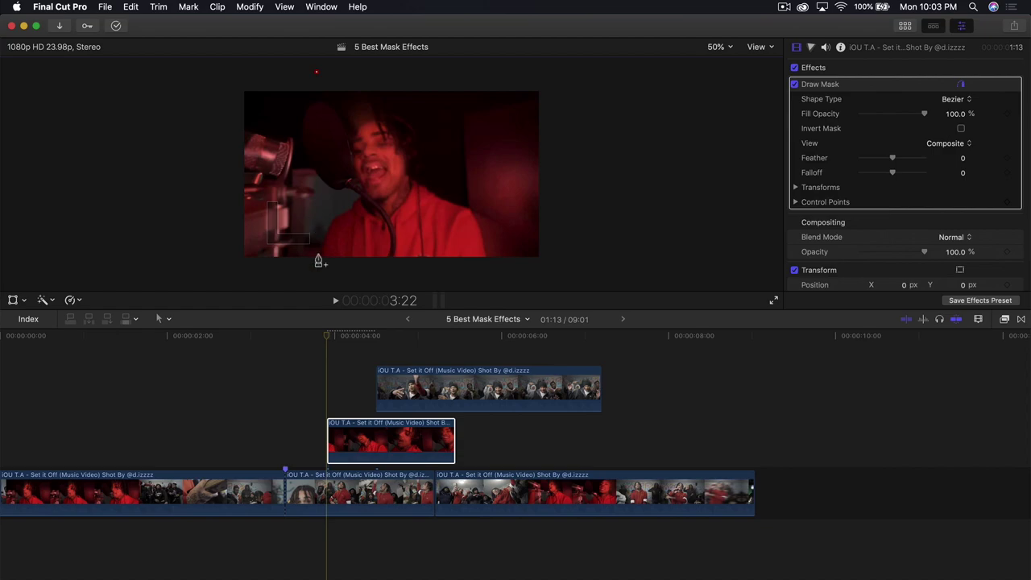
pyautogui.click(317, 263)
pyautogui.click(318, 78)
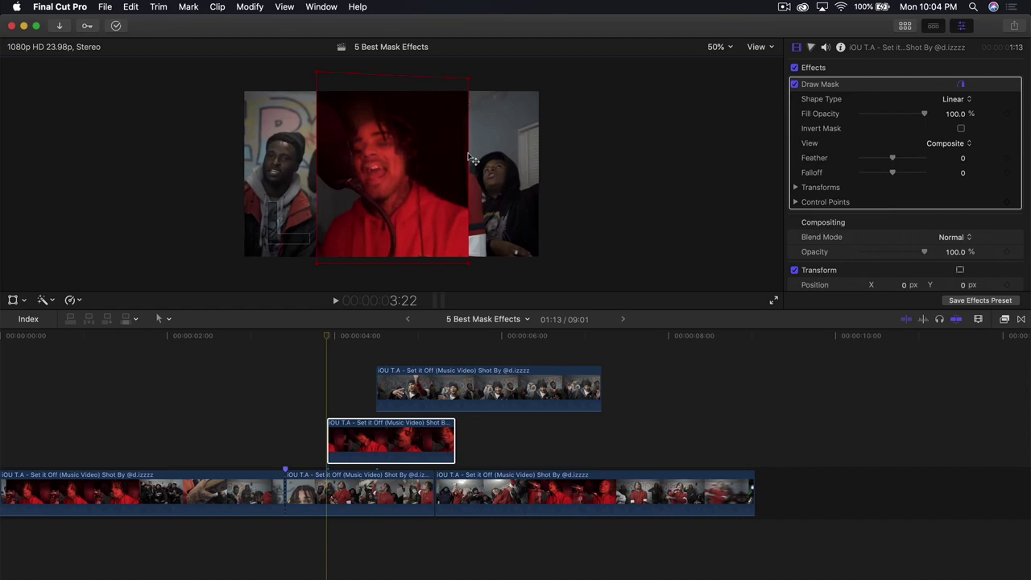
# Play back the masked red-lit panel over the group shot, starting from the beginning of the second storyline clip.
pyautogui.press('space')
pyautogui.press('space')
pyautogui.moveTo(333, 337); pyautogui.dragTo(291, 340)
pyautogui.press('space')
pyautogui.press('space')
pyautogui.press('space')
pyautogui.press('space')
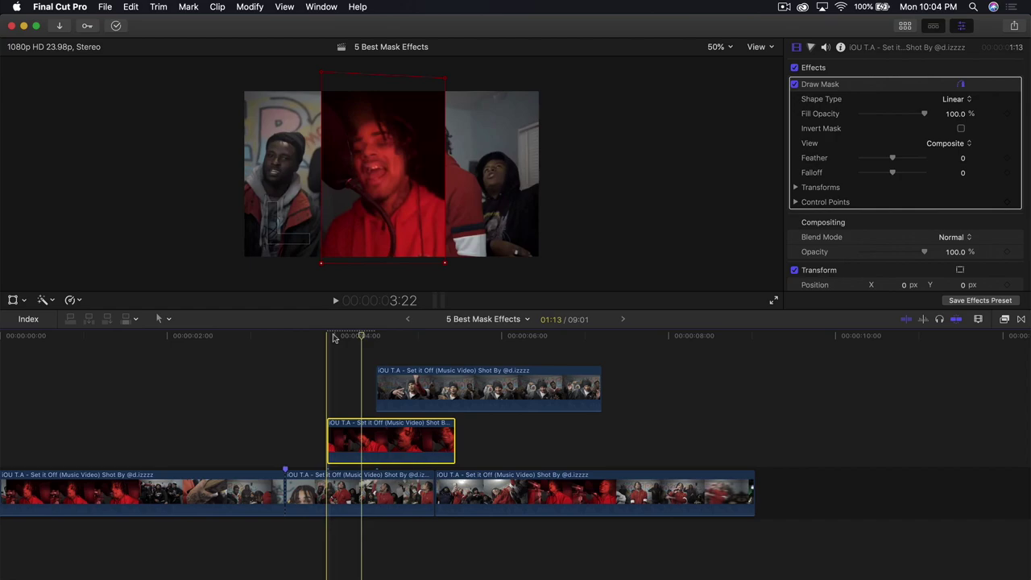
# Move the black beanie clip earlier so it starts at 4:08, and play its opening.
pyautogui.click(346, 336)
pyautogui.moveTo(348, 338); pyautogui.dragTo(350, 337)
pyautogui.moveTo(413, 390); pyautogui.dragTo(398, 390)
pyautogui.moveTo(348, 342)
pyautogui.mouseDown()
pyautogui.moveTo(335, 340)
pyautogui.moveTo(361, 346)
pyautogui.mouseUp()
pyautogui.click(400, 390)
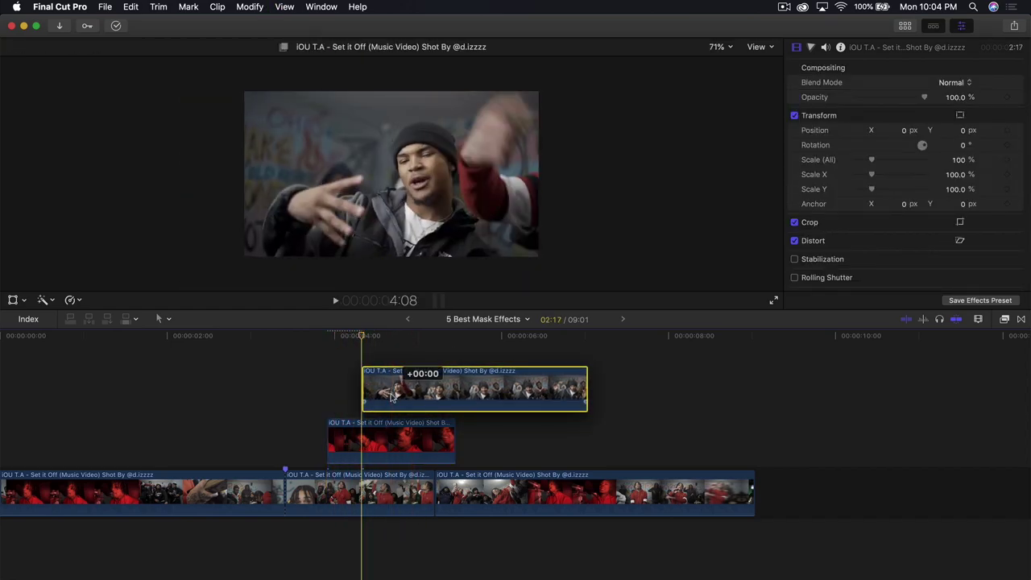
pyautogui.press('space')
pyautogui.press('space')
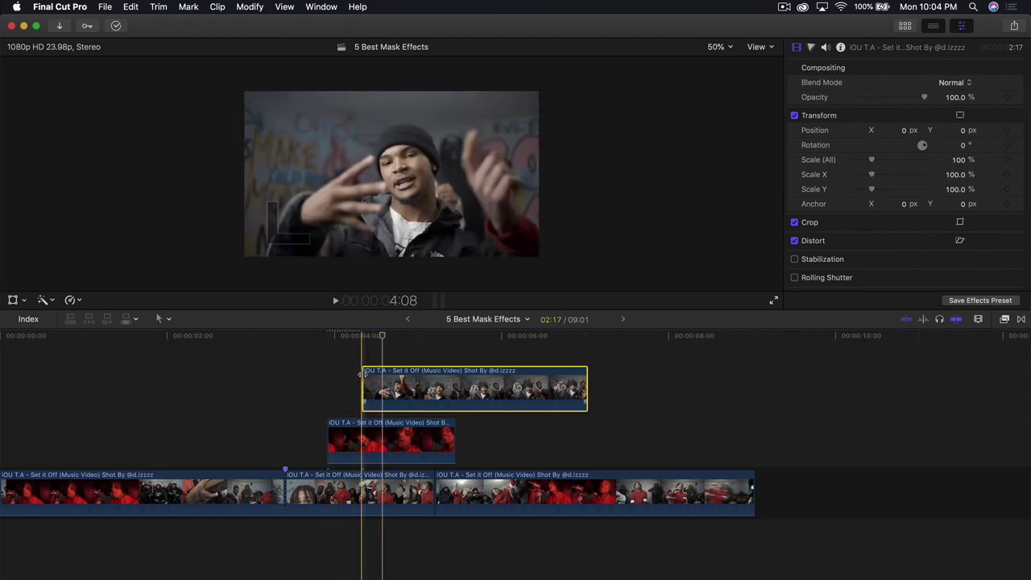
# Apply the Draw Mask effect to the black beanie clip with the playhead at its first frame.
pyautogui.click(361, 339)
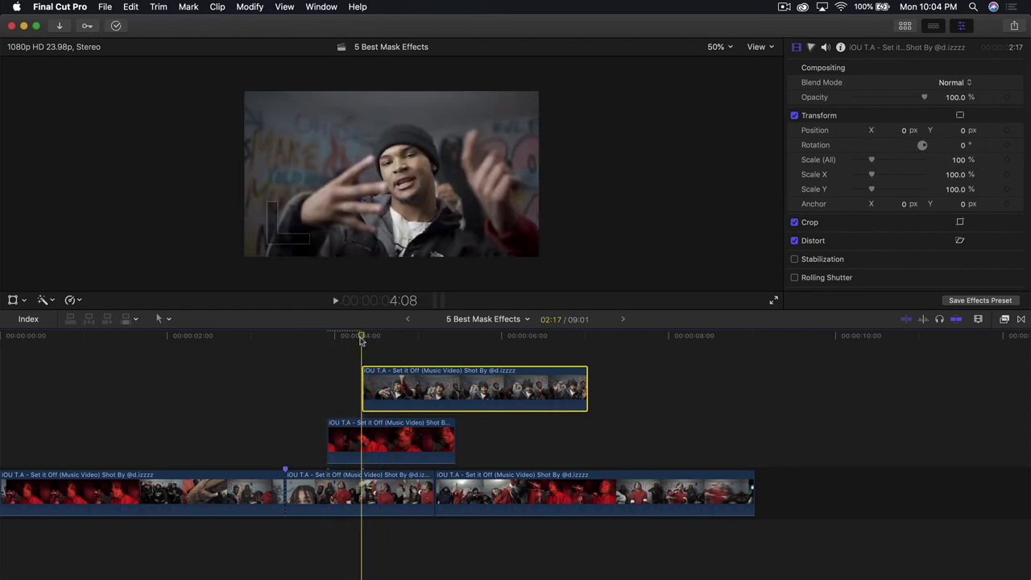
pyautogui.click(1001, 320)
pyautogui.moveTo(898, 383); pyautogui.dragTo(524, 387)
pyautogui.click(1005, 320)
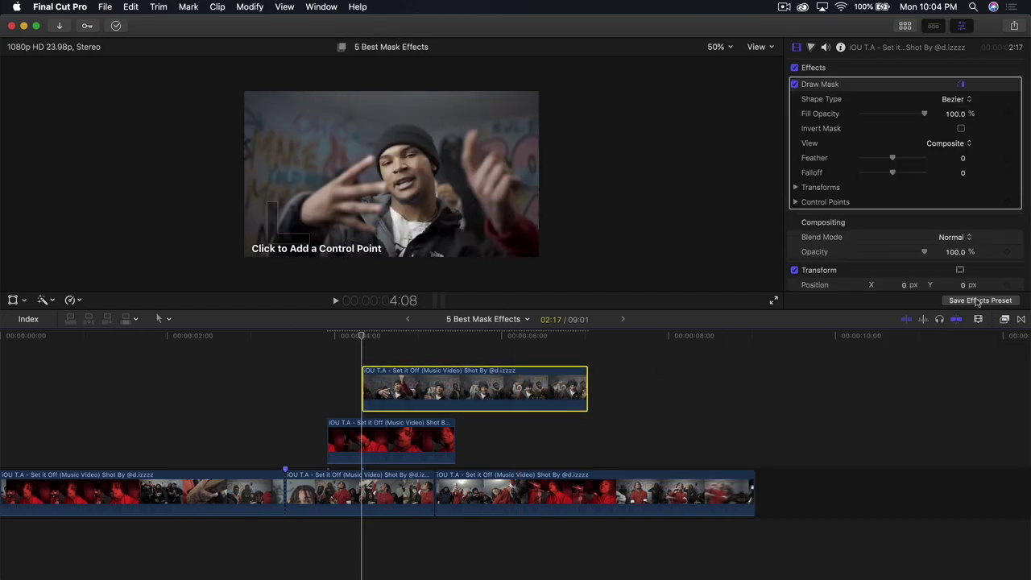
# Draw a tall four-sided mask around the man in the black beanie and pull both vertical sides in closer to him.
pyautogui.click(328, 82)
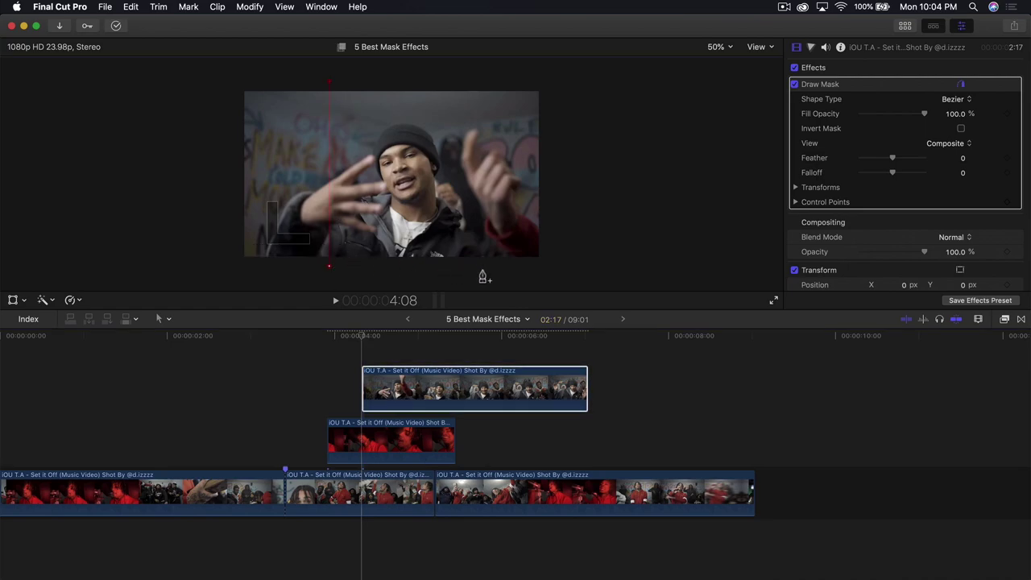
pyautogui.click(329, 81)
pyautogui.moveTo(487, 199); pyautogui.dragTo(469, 199)
pyautogui.moveTo(327, 193); pyautogui.dragTo(348, 196)
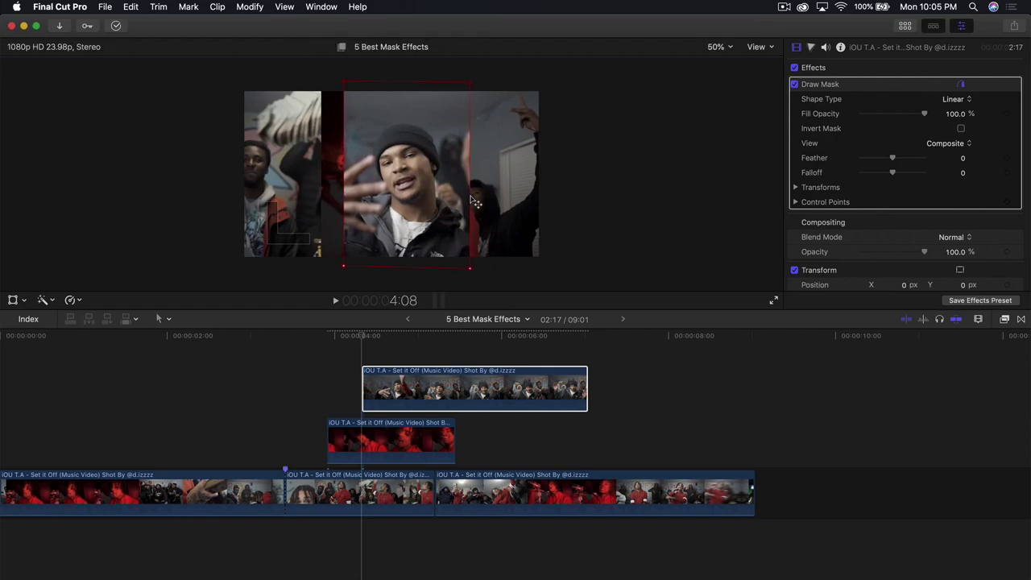
# Shift the masked beanie clip beside the red-lit panel by setting its Transform Position X to 552 px.
pyautogui.click(362, 337)
pyautogui.moveTo(363, 337)
pyautogui.mouseDown()
pyautogui.moveTo(325, 337)
pyautogui.moveTo(365, 336)
pyautogui.mouseUp()
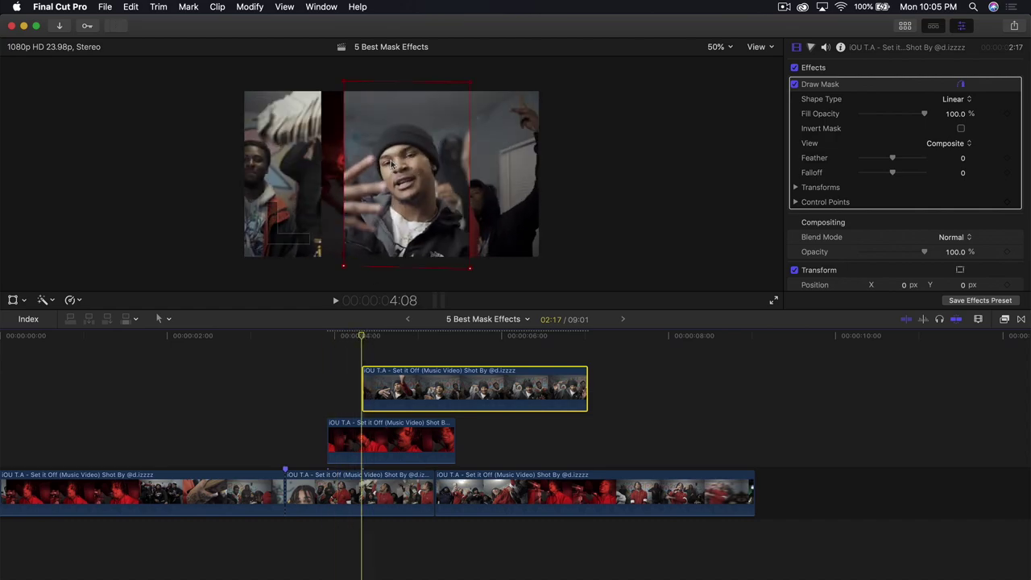
pyautogui.scroll(-5, 855, 178)
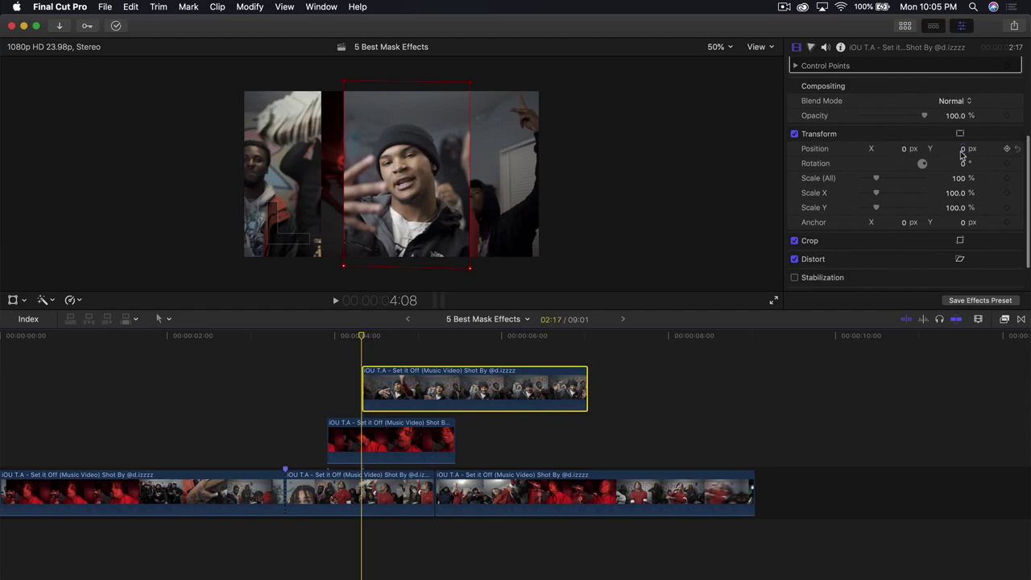
pyautogui.moveTo(905, 153); pyautogui.dragTo(1008, 153)
pyautogui.moveTo(423, 143); pyautogui.dragTo(428, 145)
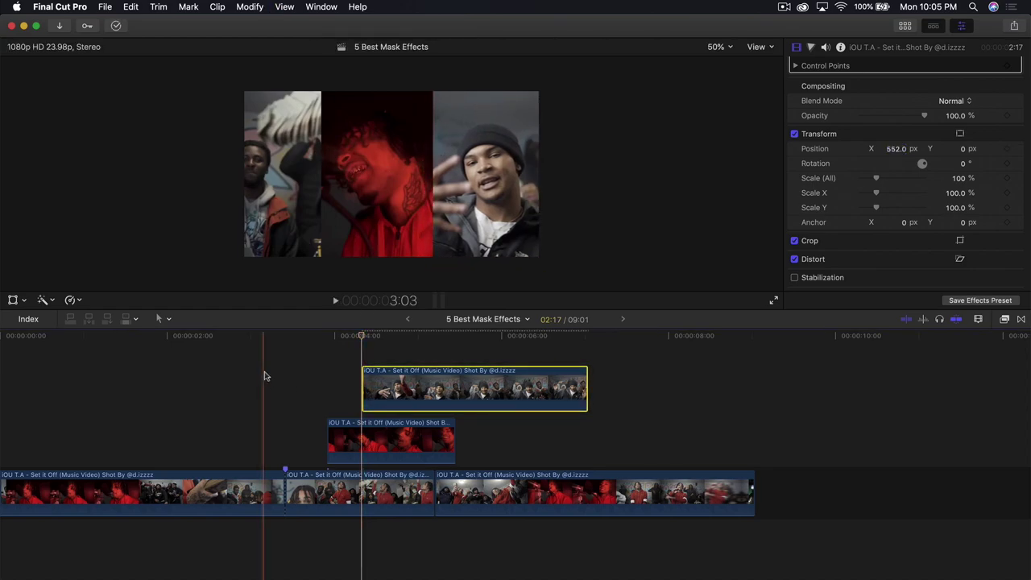
# Play the three-panel split screen from before the second clip, and return to the beanie clip's first frame.
pyautogui.press('space')
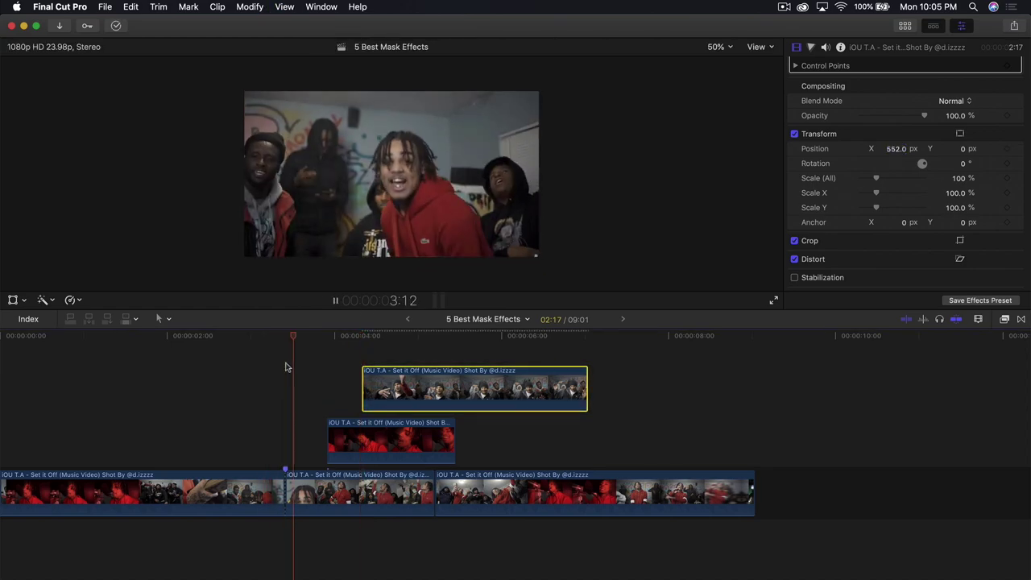
pyautogui.press('space')
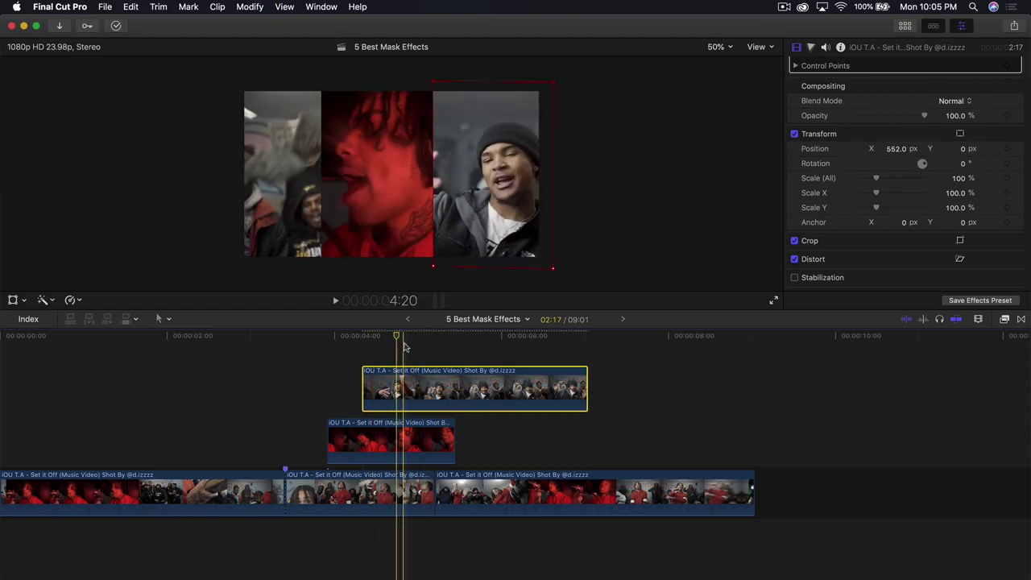
pyautogui.moveTo(400, 340); pyautogui.dragTo(367, 341)
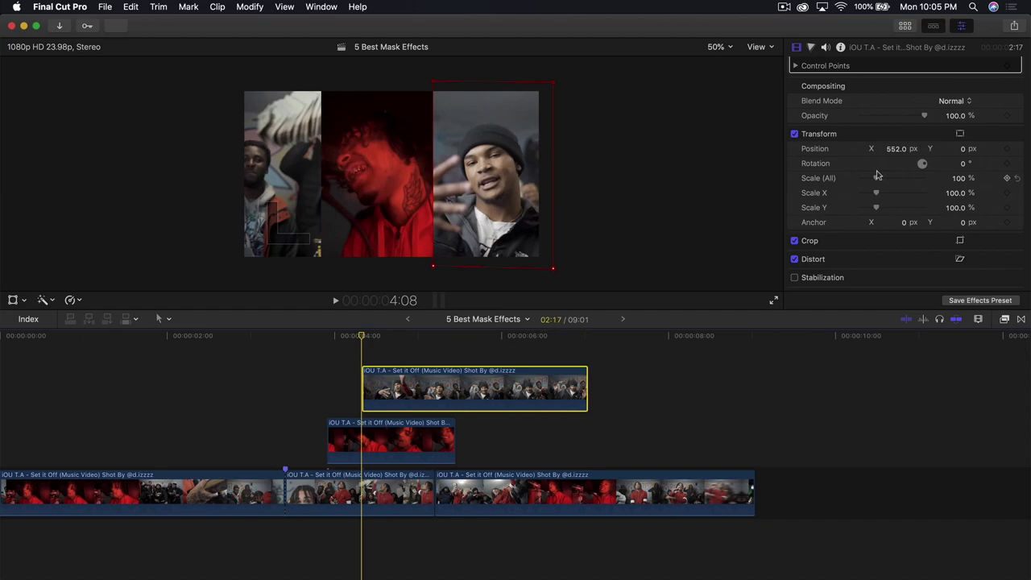
# At 4:14, add keyframes for the beanie clip's Transform Position and for the Draw Mask's Position and Control Points.
pyautogui.scroll(3, 915, 200)
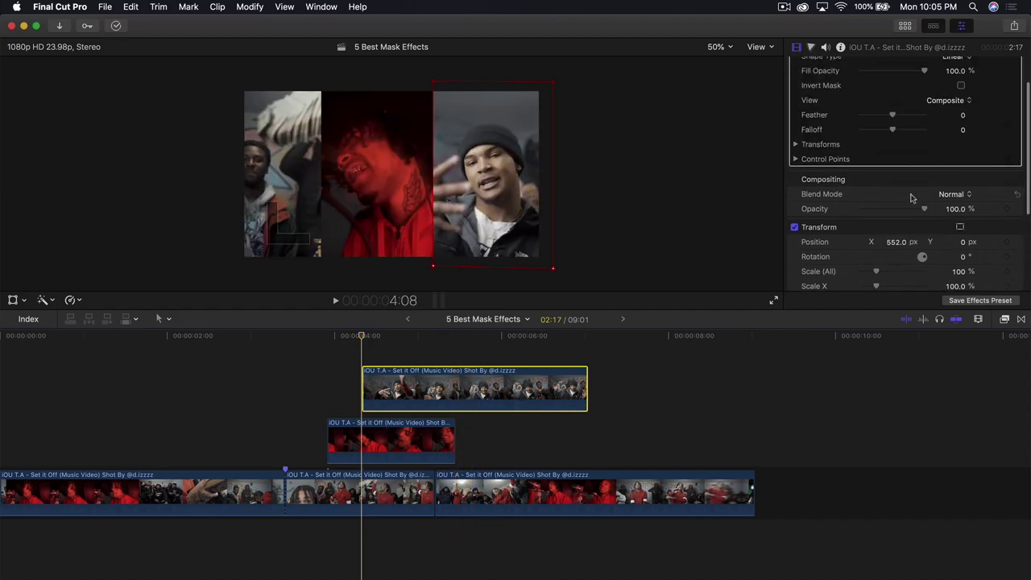
pyautogui.click(830, 146)
pyautogui.moveTo(362, 338); pyautogui.dragTo(386, 339)
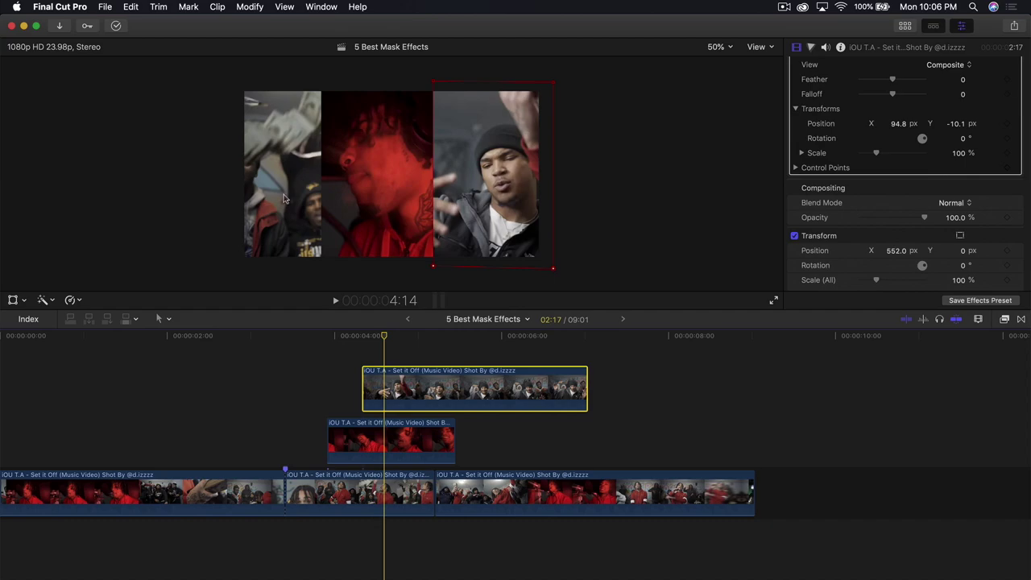
pyautogui.scroll(5, 957, 157)
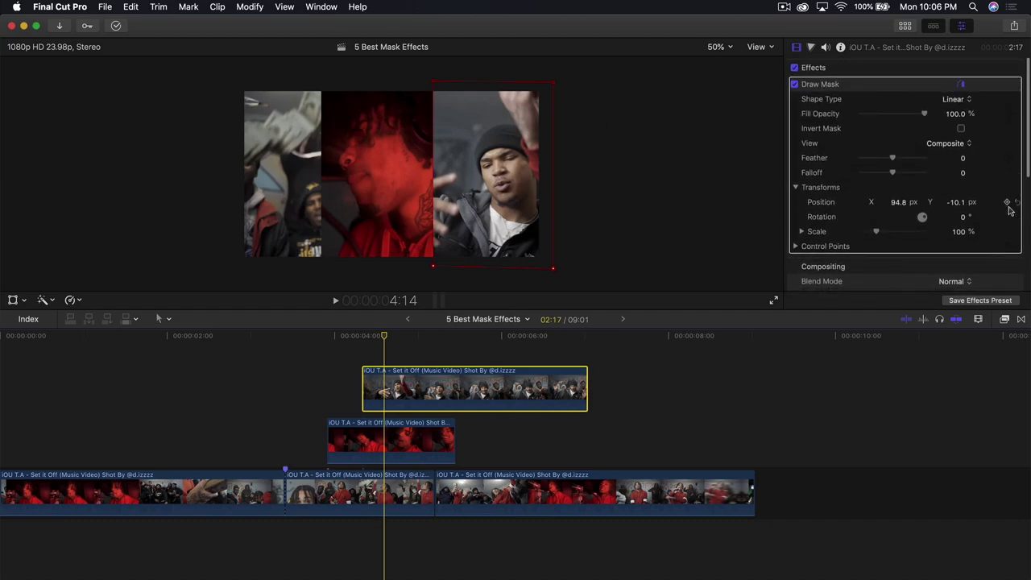
pyautogui.scroll(-10, 1006, 193)
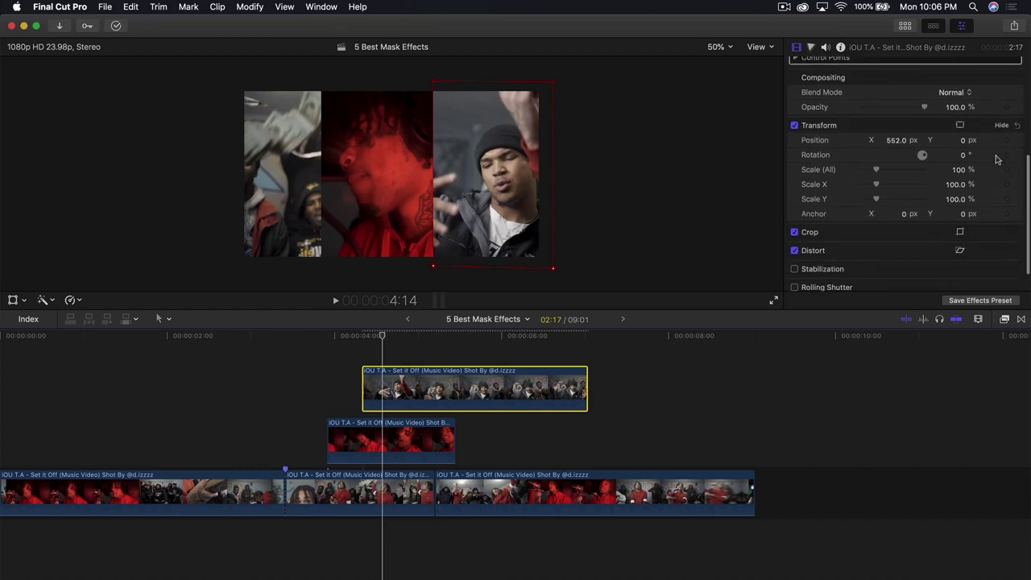
pyautogui.click(1007, 131)
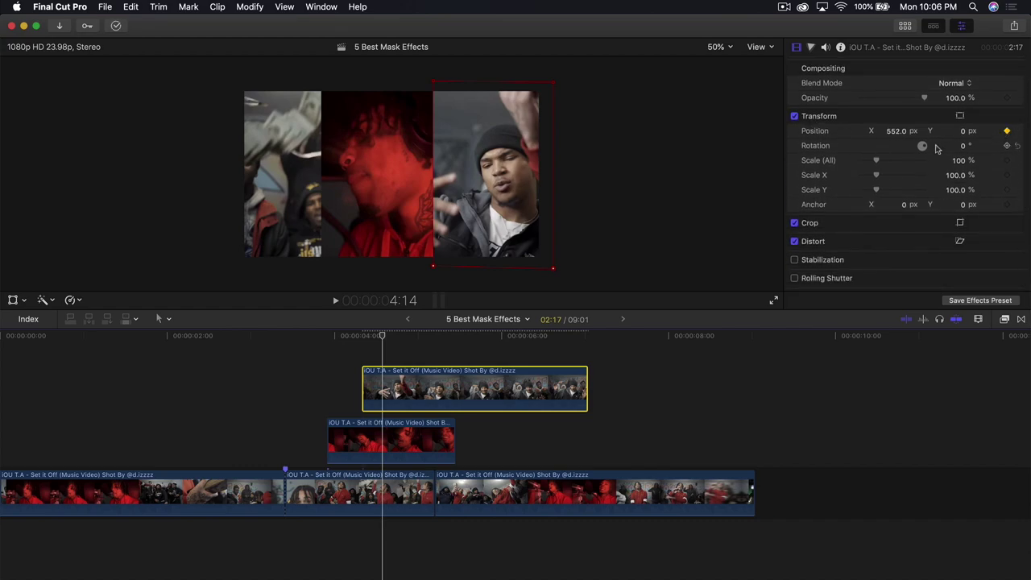
pyautogui.scroll(5, 1010, 162)
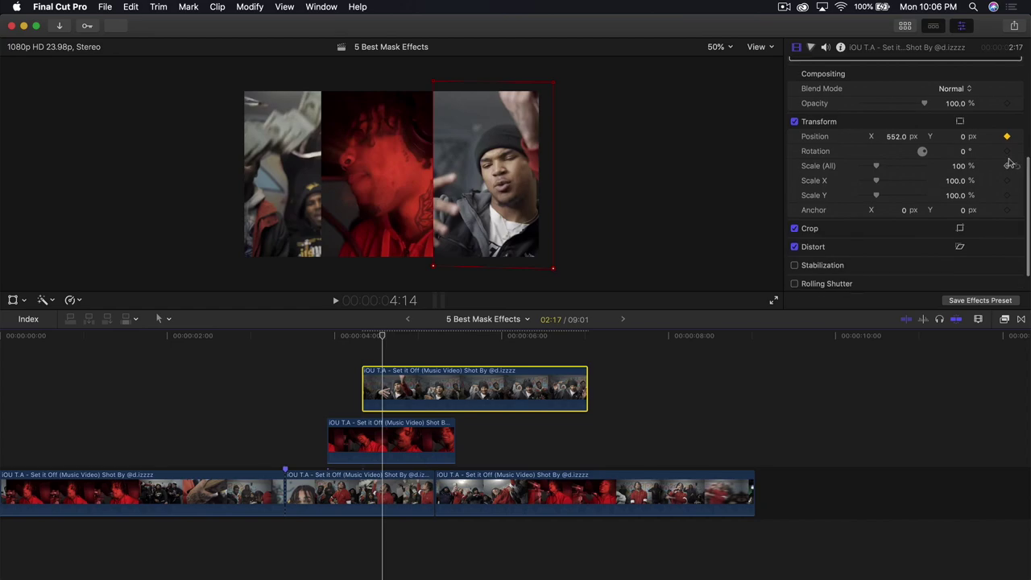
pyautogui.click(1007, 151)
# At 5:10, the red-lit clip's last frame, set the beanie clip's Transform Position X to 0 px.
pyautogui.moveTo(384, 338); pyautogui.dragTo(453, 338)
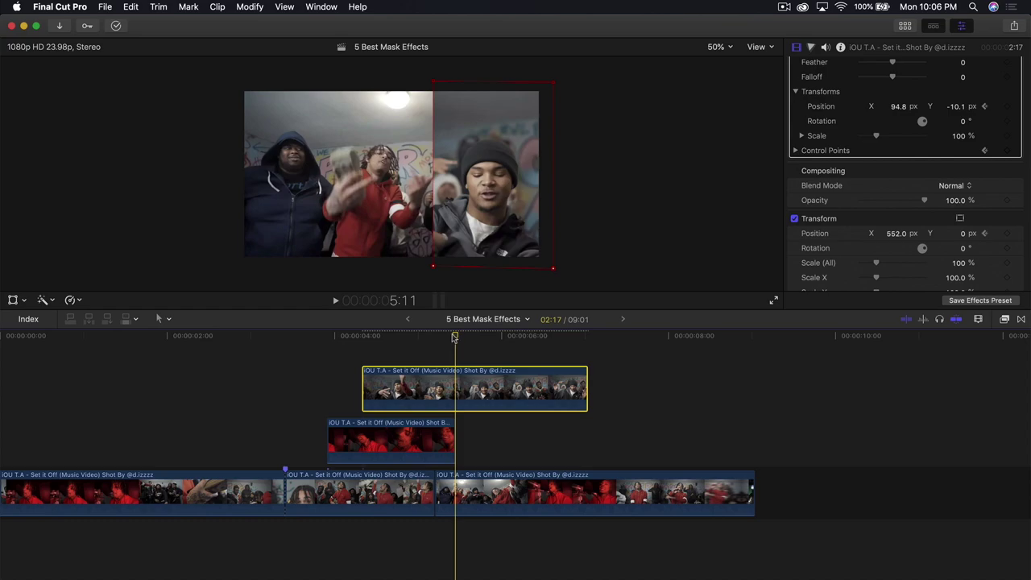
pyautogui.press('Left')
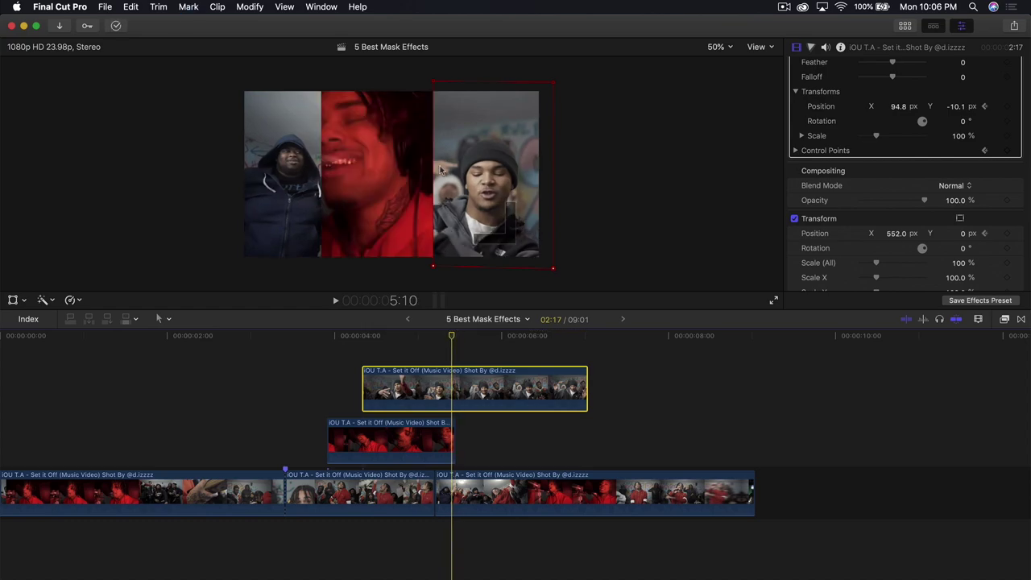
pyautogui.scroll(-5, 870, 167)
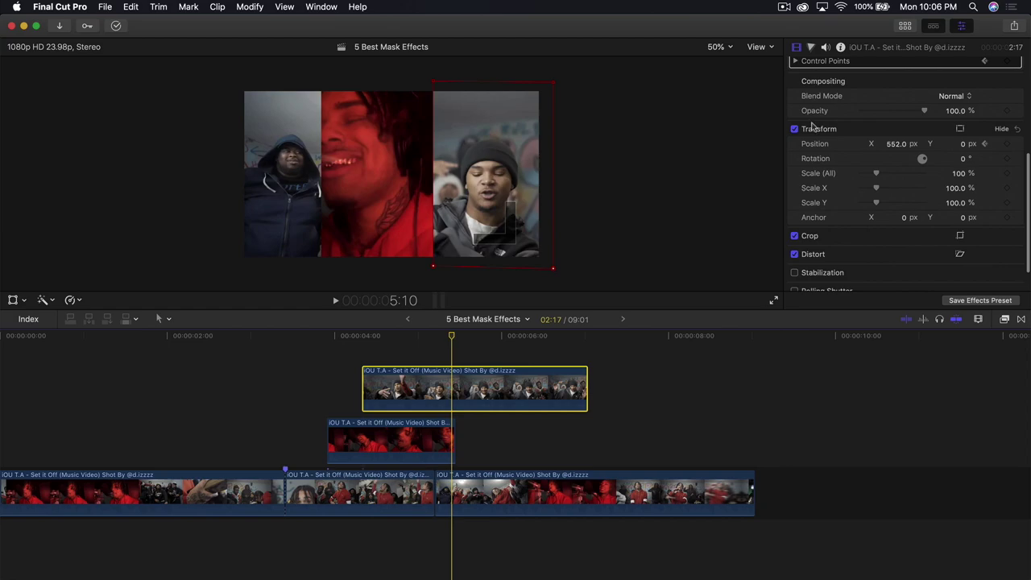
pyautogui.click(894, 145)
pyautogui.write('0')
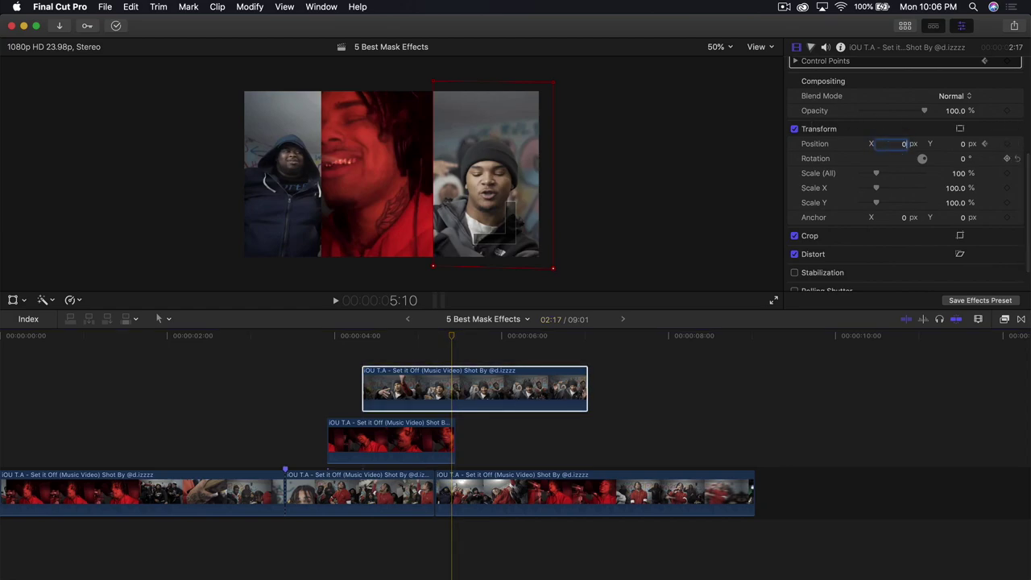
pyautogui.press('Return')
# Set the beanie clip's Draw Mask Position X to 0 px at 5:10.
pyautogui.scroll(5, 917, 218)
pyautogui.scroll(3, 917, 217)
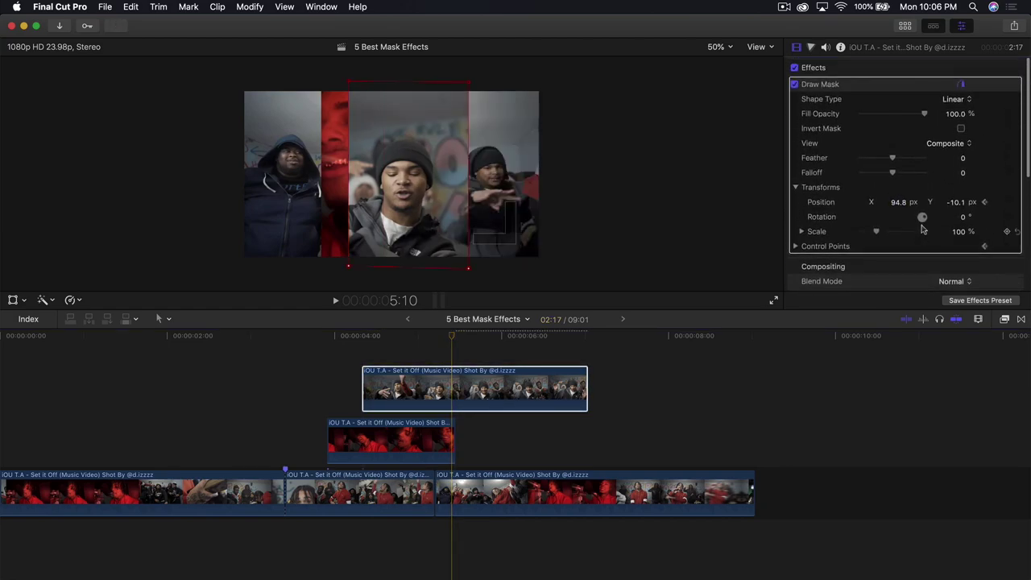
pyautogui.click(897, 203)
pyautogui.write('0')
pyautogui.press('Return')
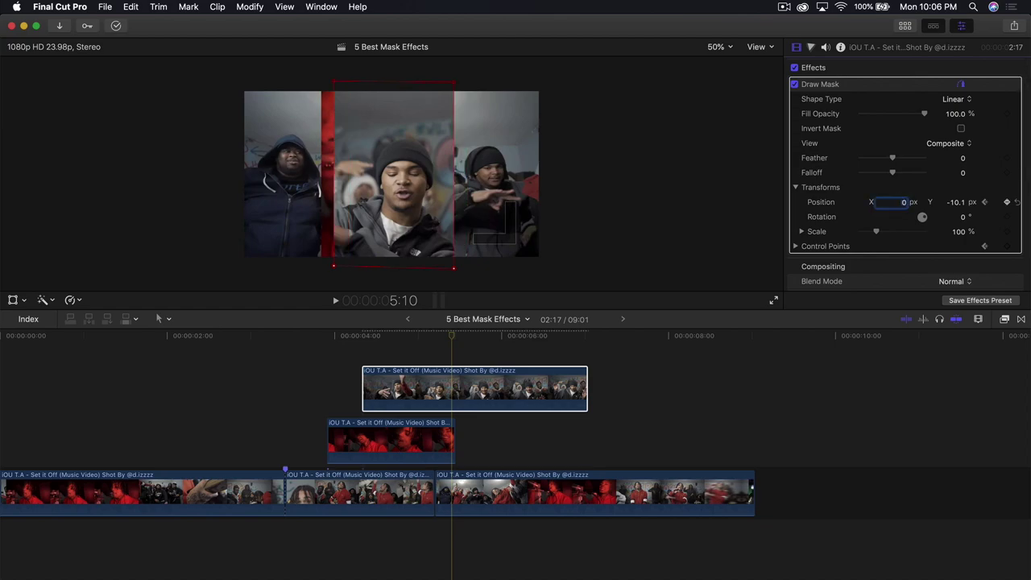
# Widen the beanie clip's mask at 5:10 by moving both vertical sides just beyond the frame edges.
pyautogui.scroll(-4, 896, 206)
pyautogui.moveTo(456, 171); pyautogui.dragTo(547, 172)
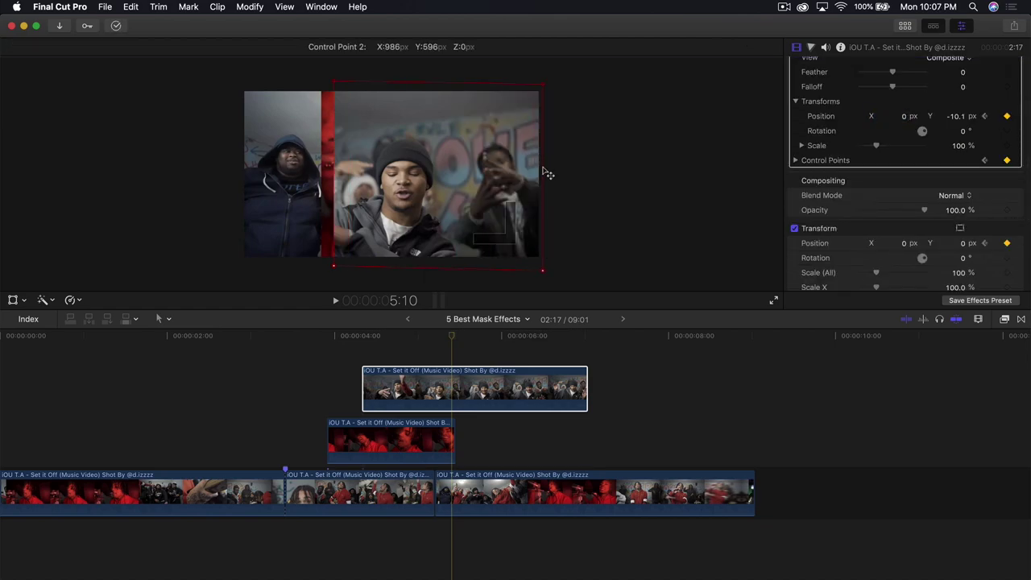
pyautogui.moveTo(336, 174); pyautogui.dragTo(239, 178)
# Play back the beanie panel's expansion to full frame, starting from around the beginning of the red-lit clip.
pyautogui.moveTo(478, 331); pyautogui.dragTo(336, 355)
pyautogui.press('space')
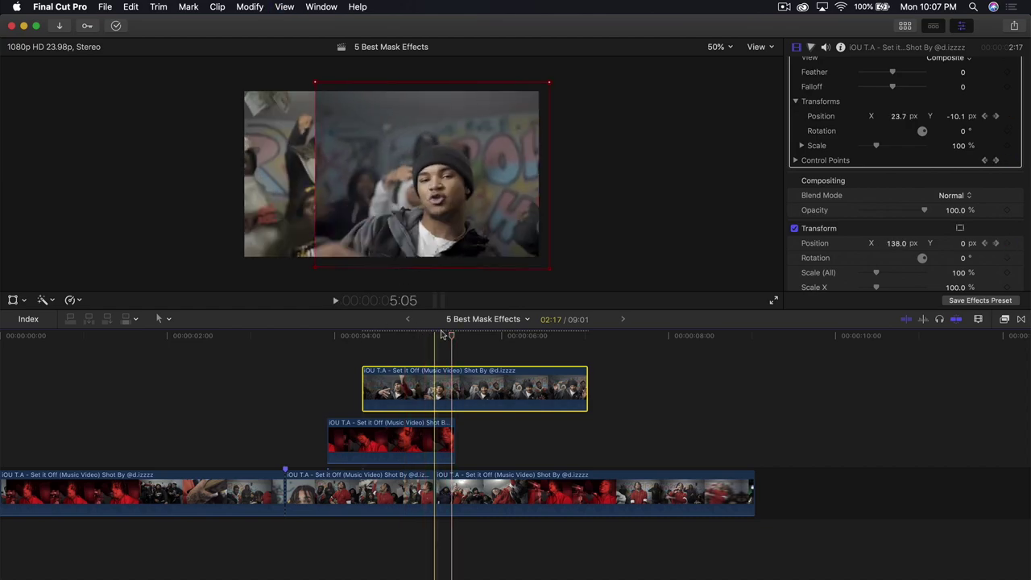
pyautogui.click(335, 336)
pyautogui.press('space')
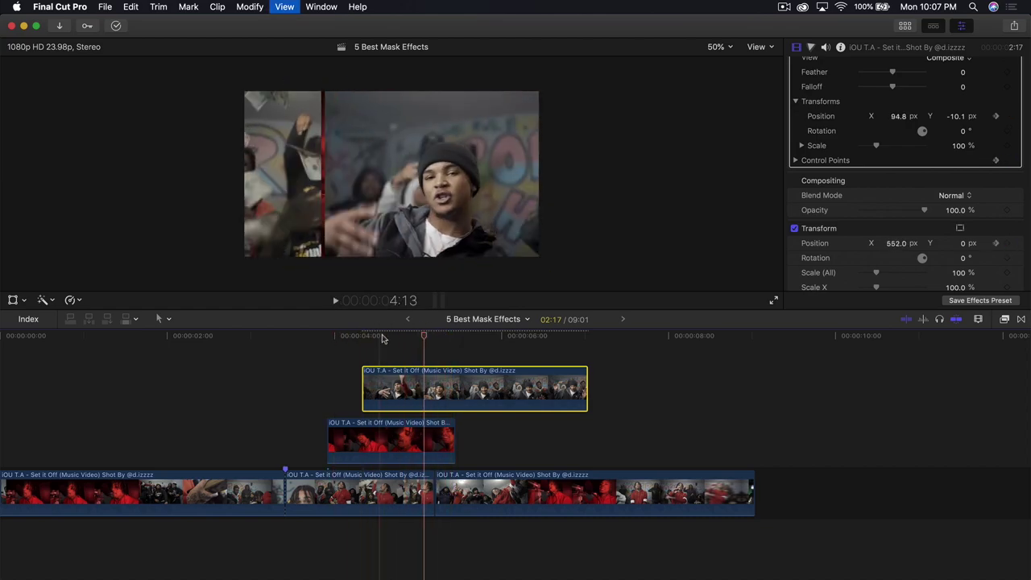
# At 4:08, the beanie clip's opening frame, increase its Transform Position X so the masked panel's starting image sits farther right.
pyautogui.click(360, 334)
pyautogui.press('Right')
pyautogui.press('Right')
pyautogui.press('Right')
pyautogui.press('Right')
pyautogui.press('Right')
pyautogui.press('Right')
pyautogui.press('Right')
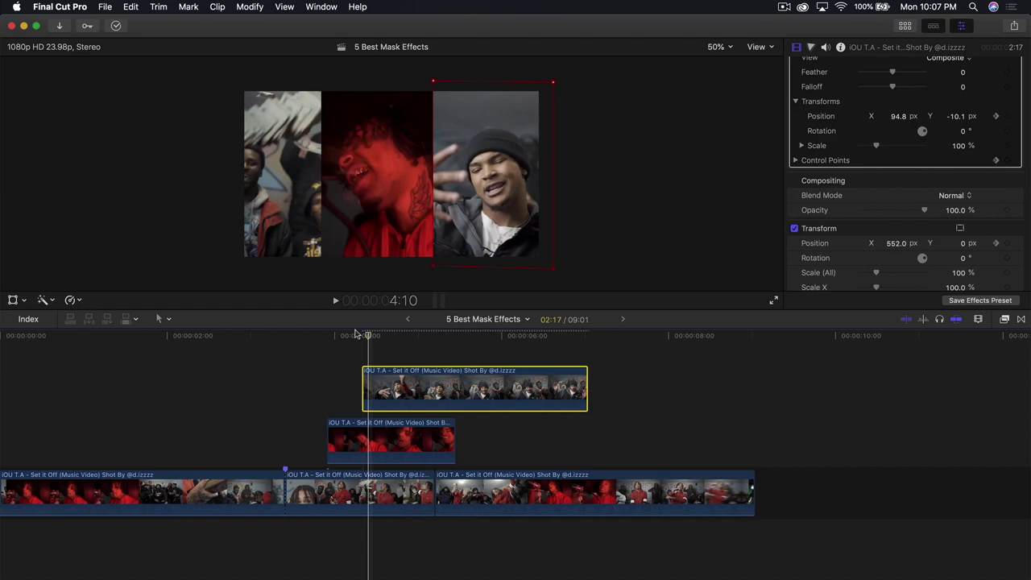
pyautogui.press('Left')
pyautogui.click(359, 333)
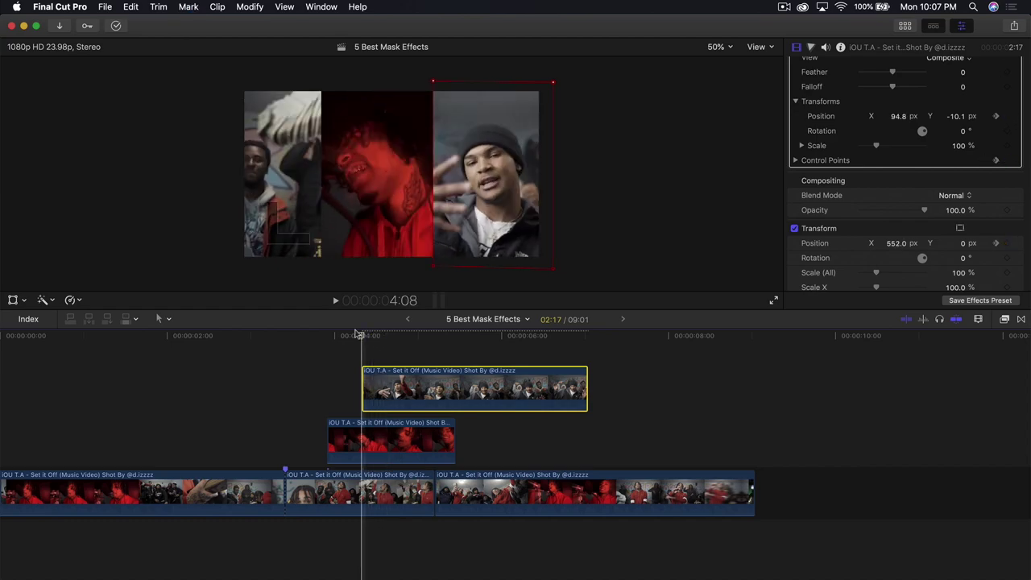
pyautogui.scroll(-3, 880, 194)
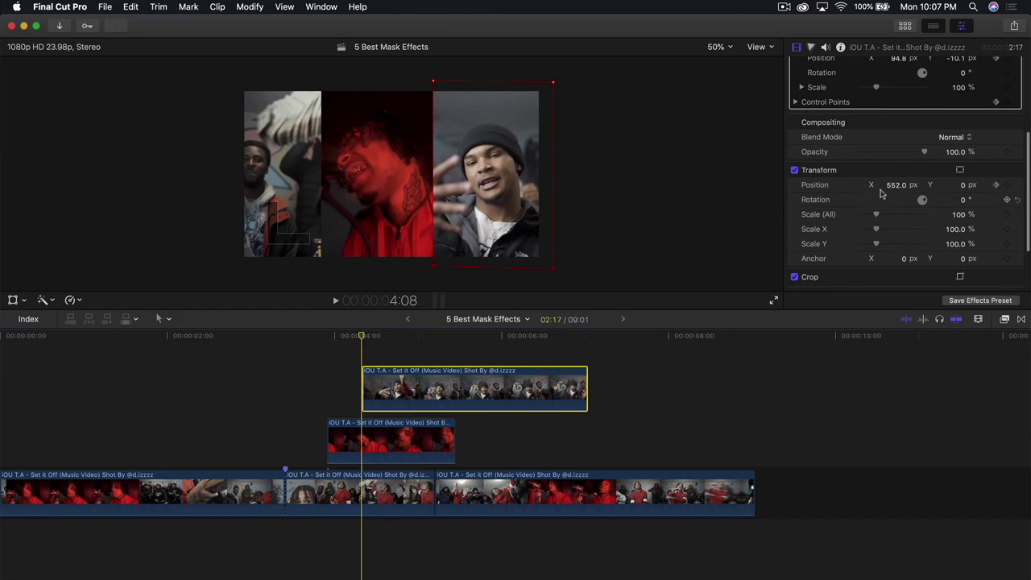
pyautogui.moveTo(894, 188); pyautogui.dragTo(919, 188)
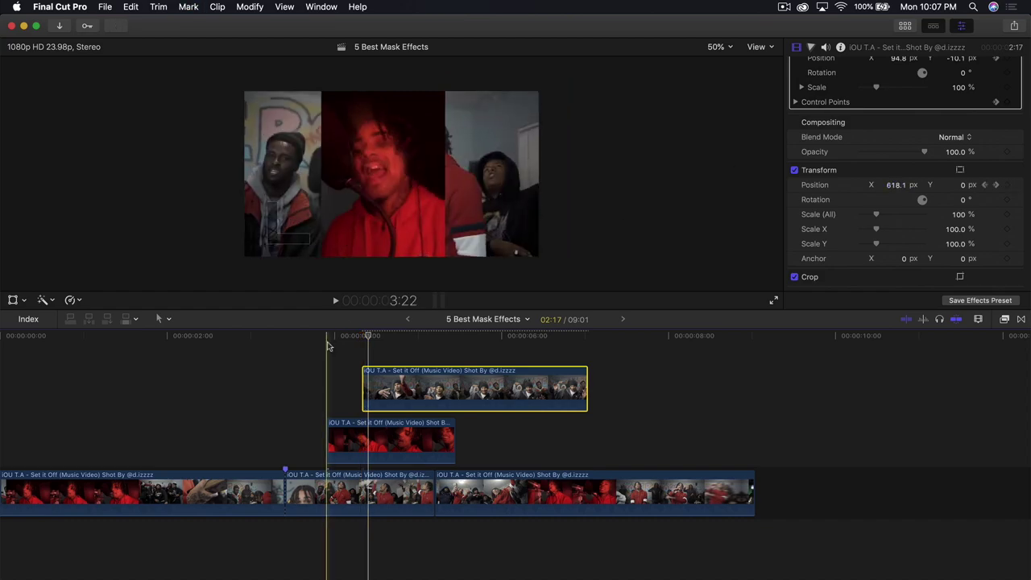
# Play back the split-screen transition from around 3:22, set the viewer zoom to Fit, and continue playback of the full-frame beanie clip.
pyautogui.press('space')
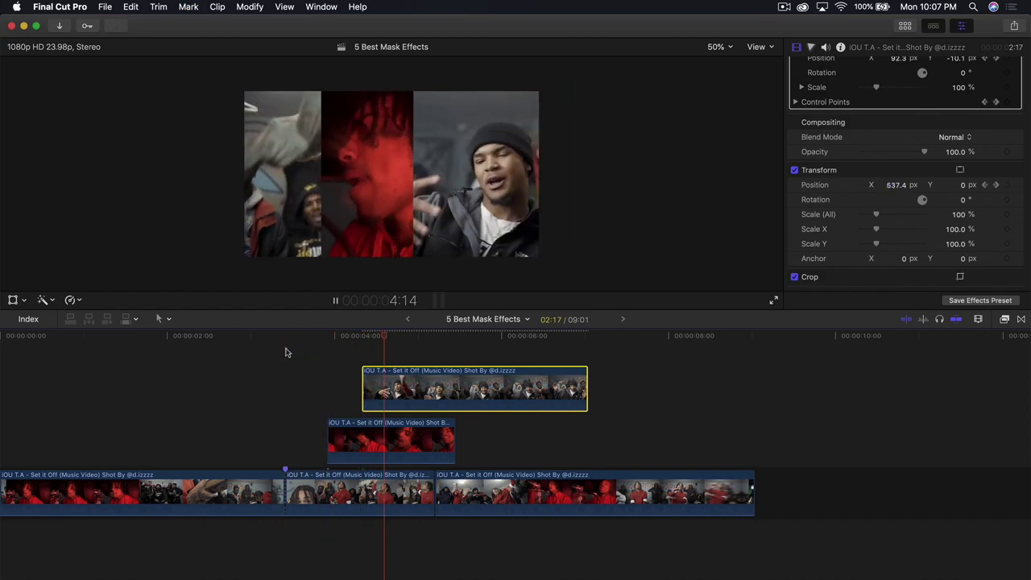
pyautogui.press('space')
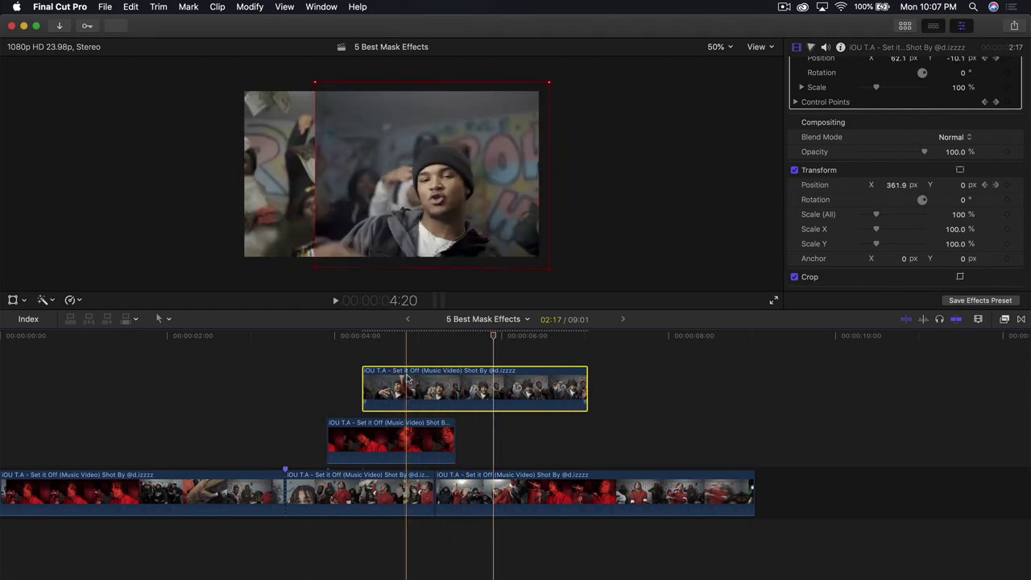
pyautogui.click(729, 48)
pyautogui.click(727, 58)
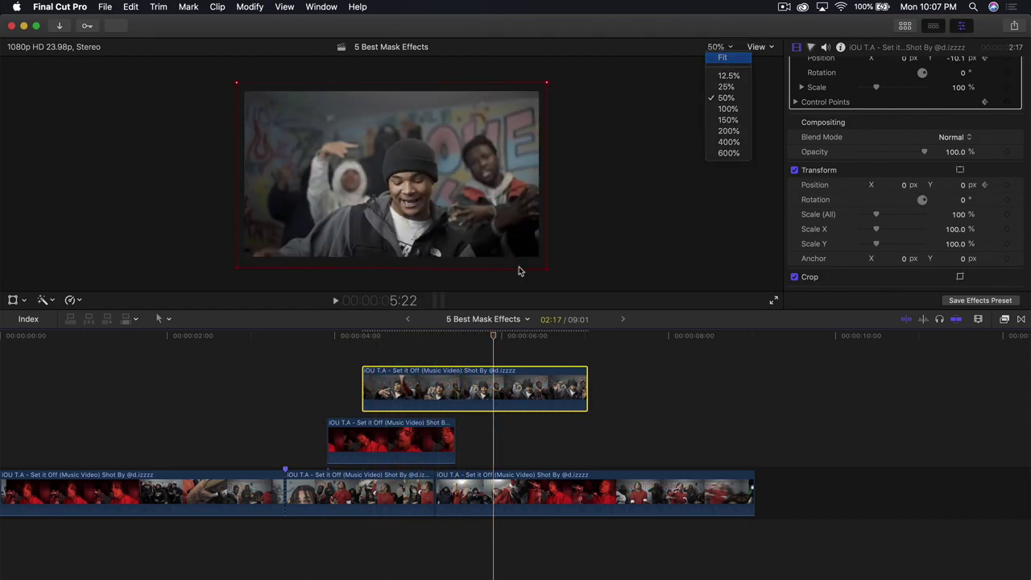
pyautogui.press('space')
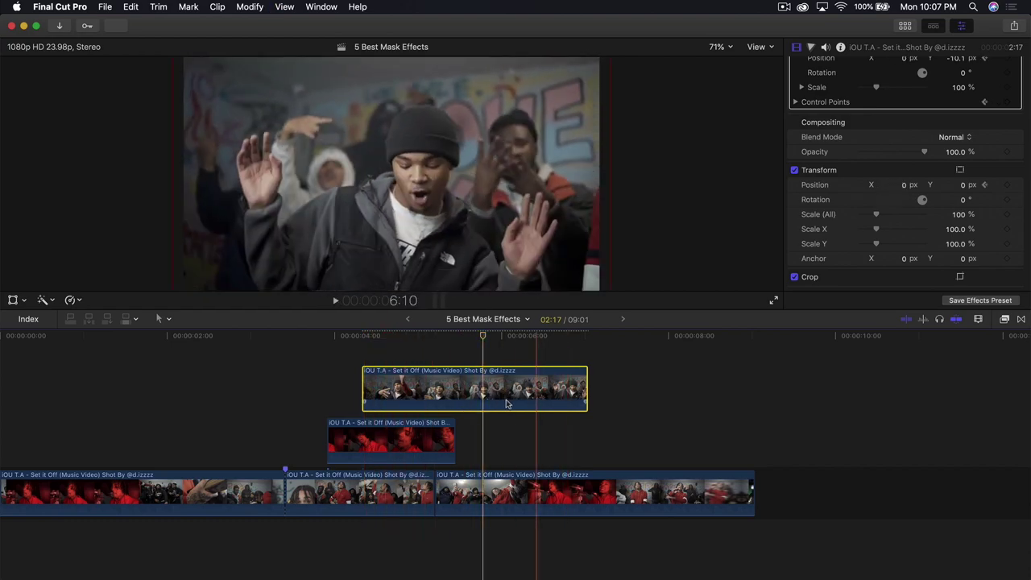
pyautogui.press('space')
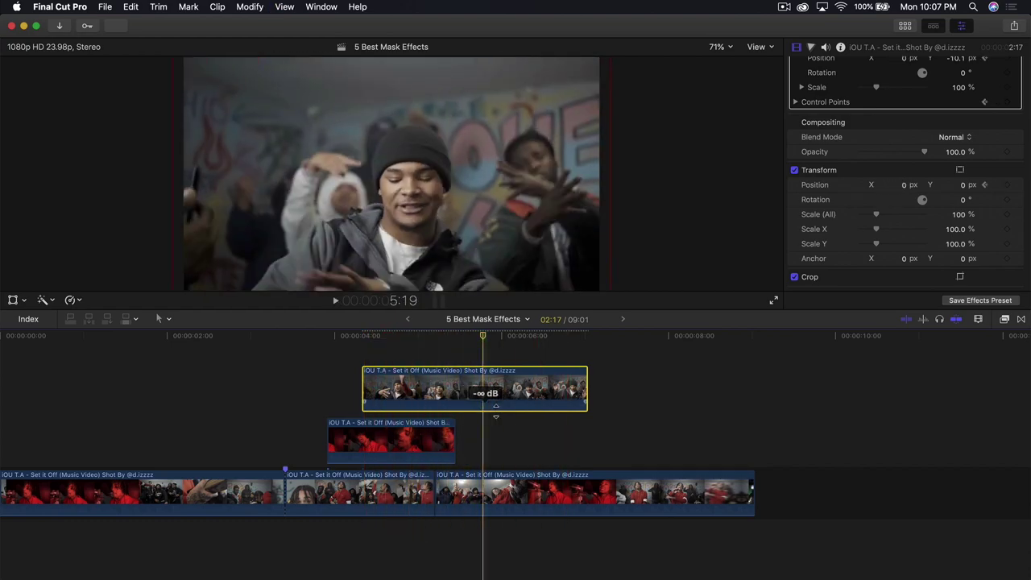
# Extend the end of the beanie clip to give it a duration of 3:19.
pyautogui.moveTo(588, 392); pyautogui.dragTo(678, 392)
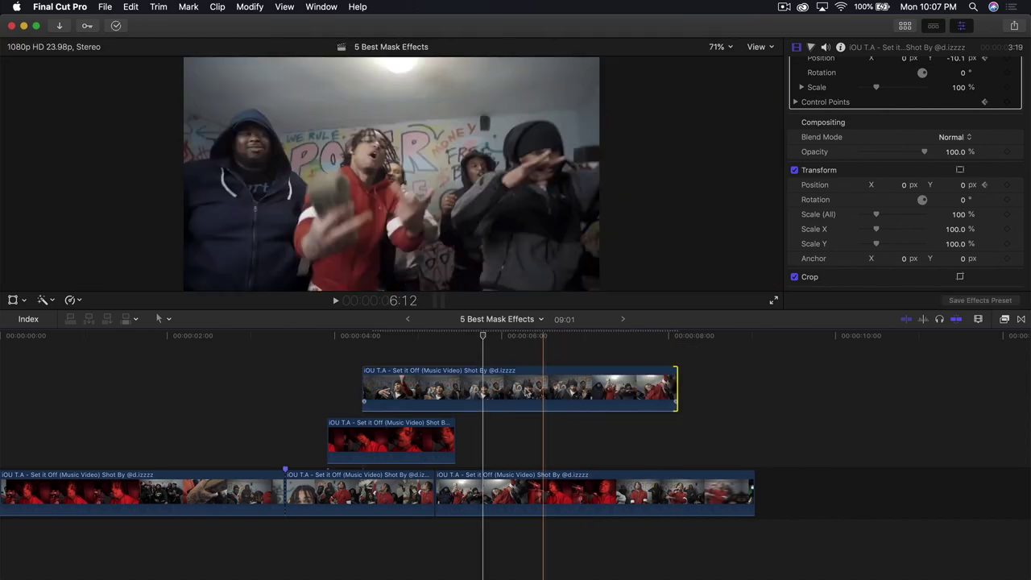